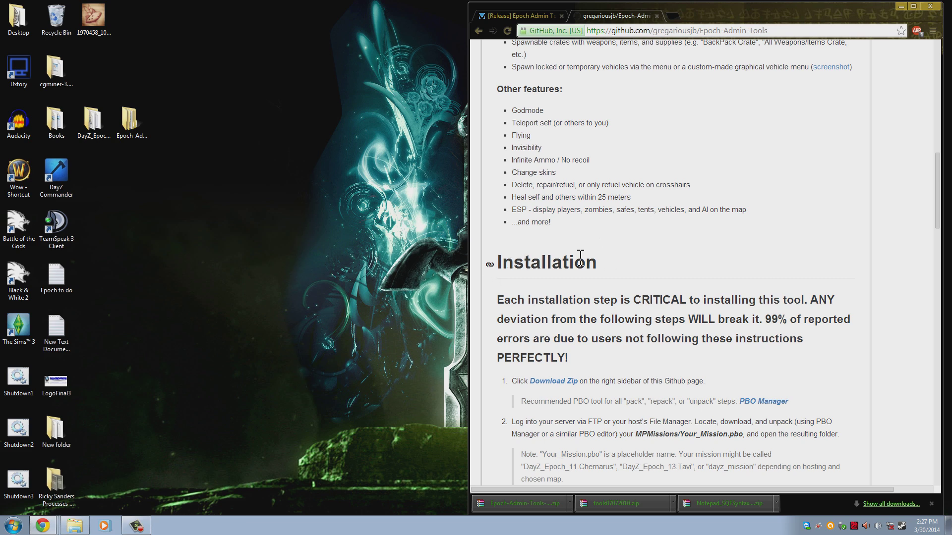
# Step: Open the DayZ_Epoch_11.Chernarus mission folder inside MPMissions of the DayZ Epoch server folder on the desktop
pyautogui.scroll(-3, 588, 276)
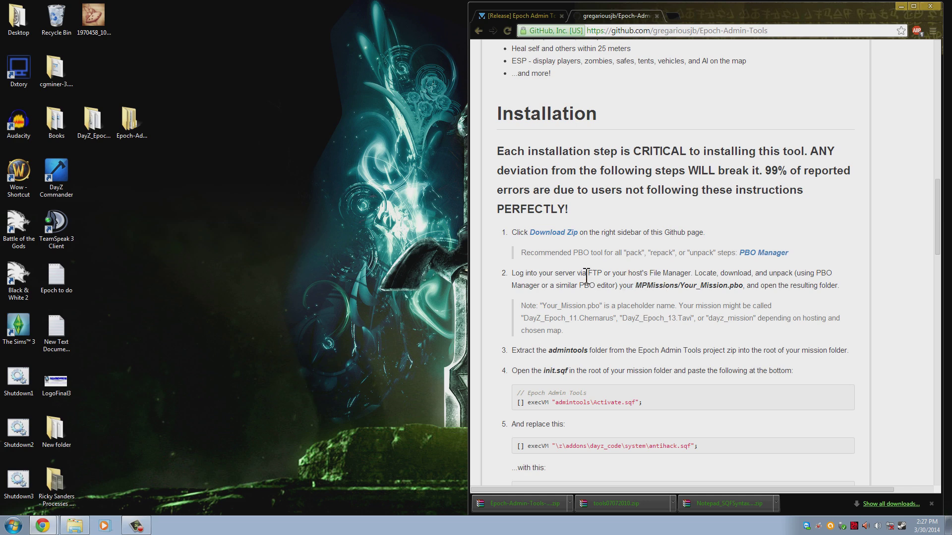
pyautogui.click(94, 123)
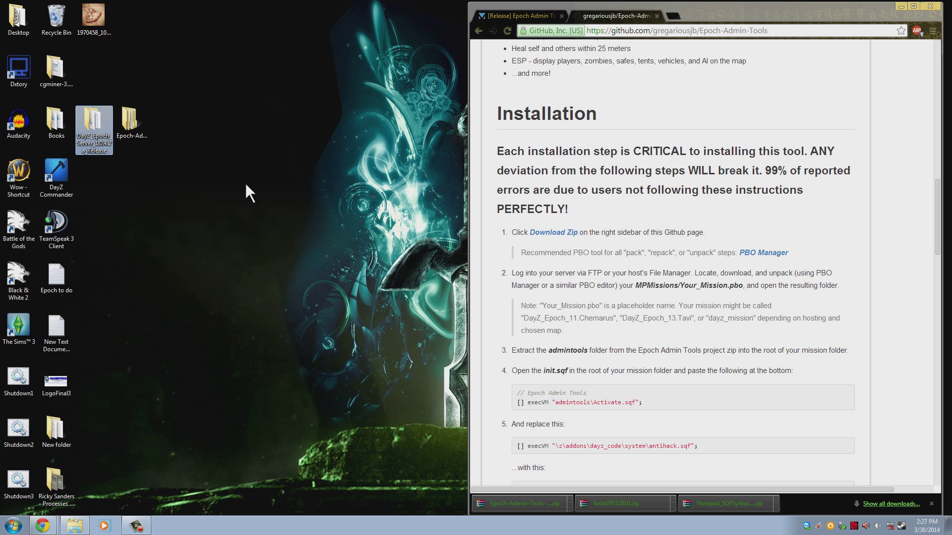
pyautogui.doubleClick(94, 130)
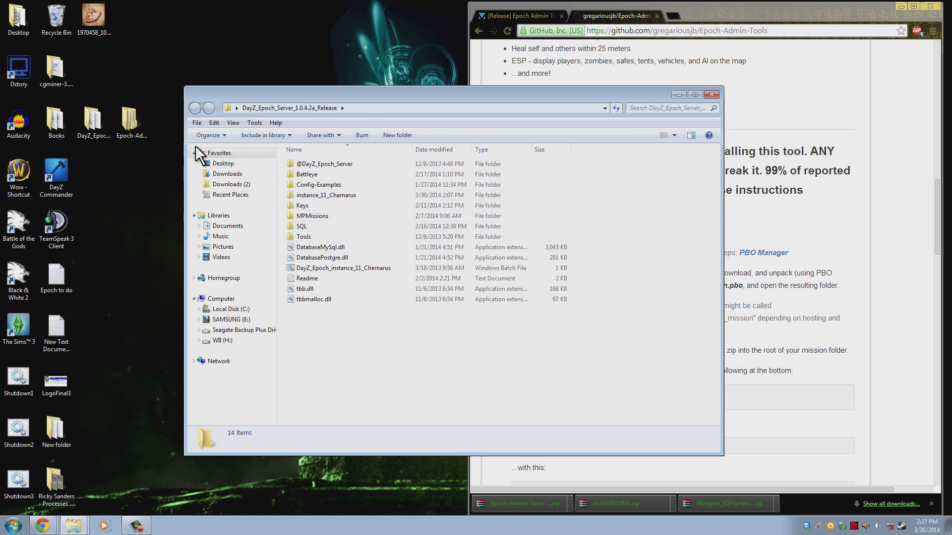
pyautogui.doubleClick(348, 218)
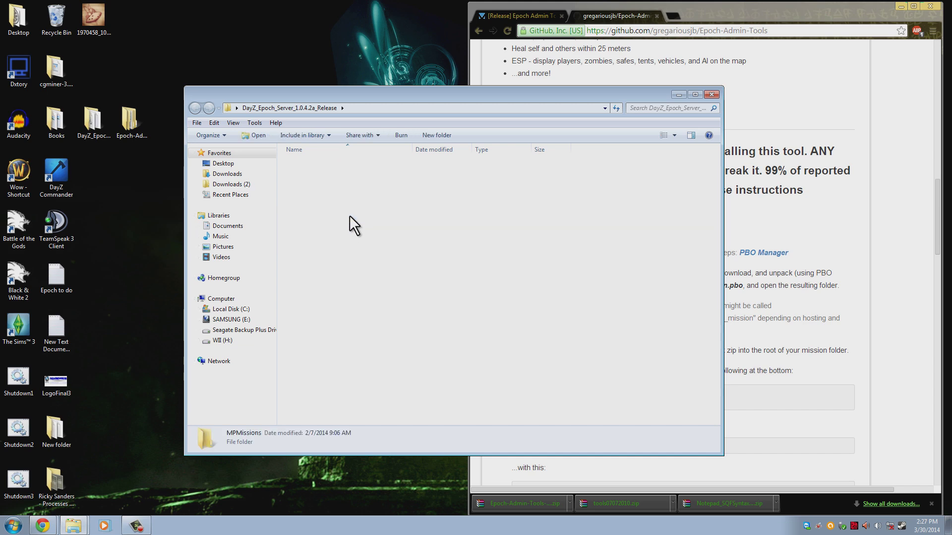
pyautogui.click(316, 268)
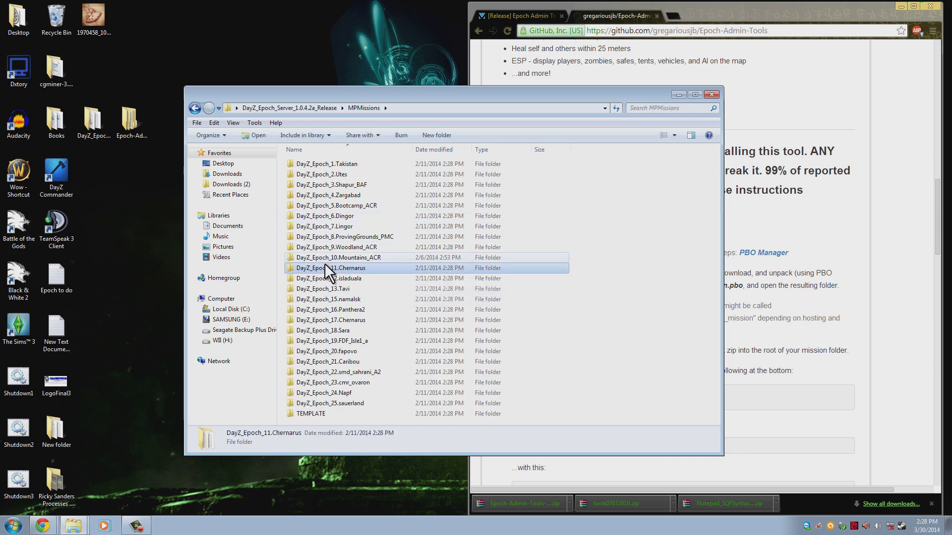
pyautogui.doubleClick(325, 268)
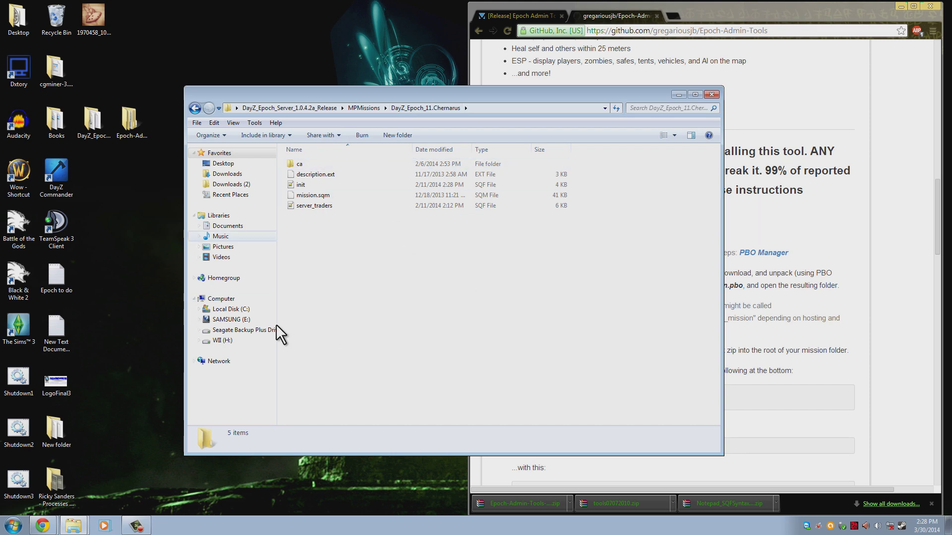
pyautogui.moveTo(541, 88); pyautogui.dragTo(383, 70)
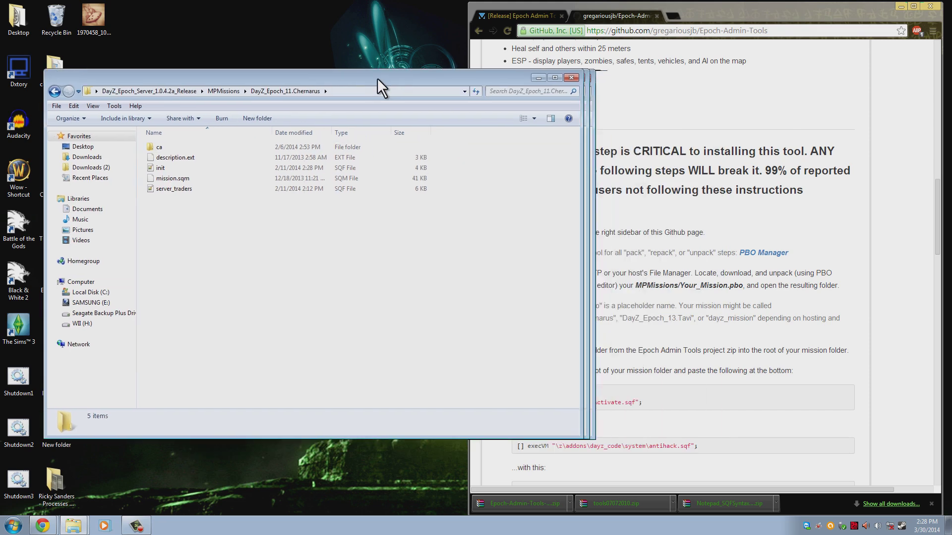
pyautogui.click(728, 12)
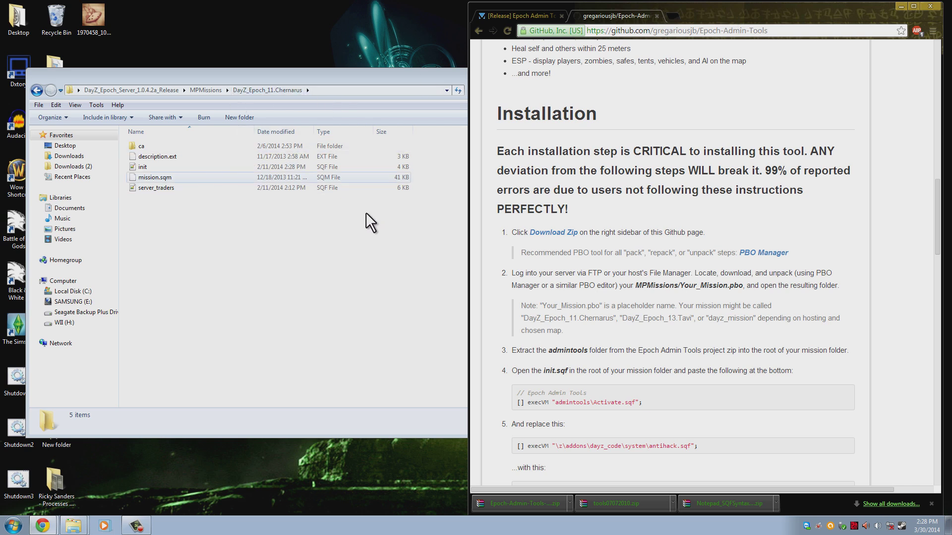
pyautogui.click(355, 268)
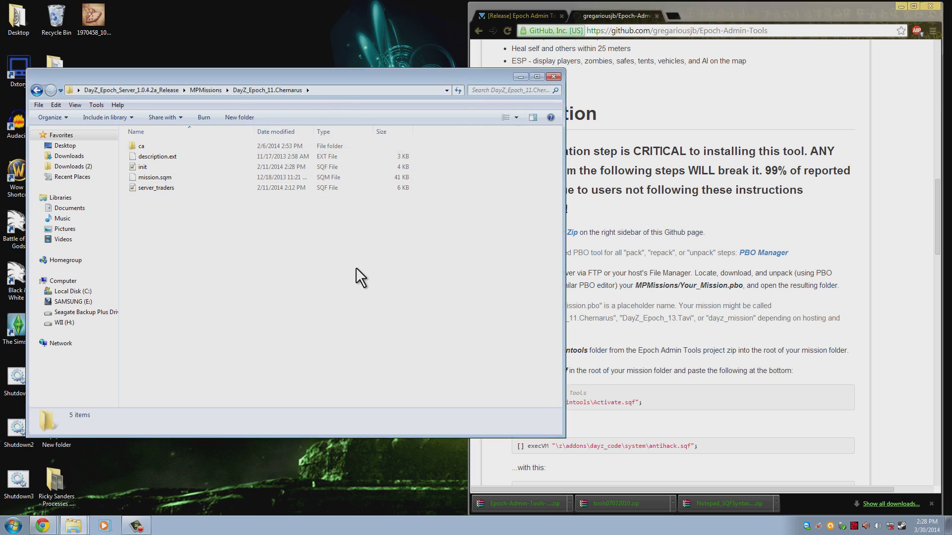
pyautogui.click(587, 292)
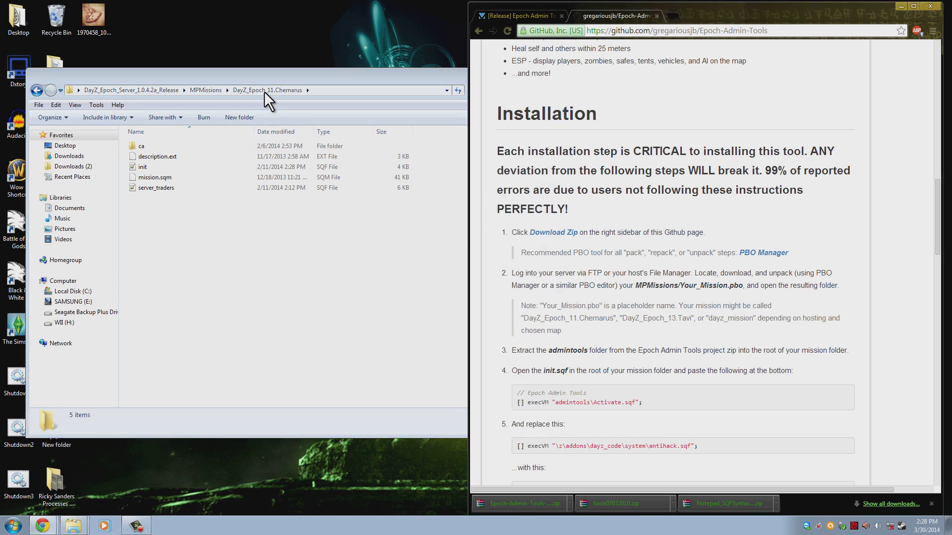
pyautogui.moveTo(319, 78); pyautogui.dragTo(434, 75)
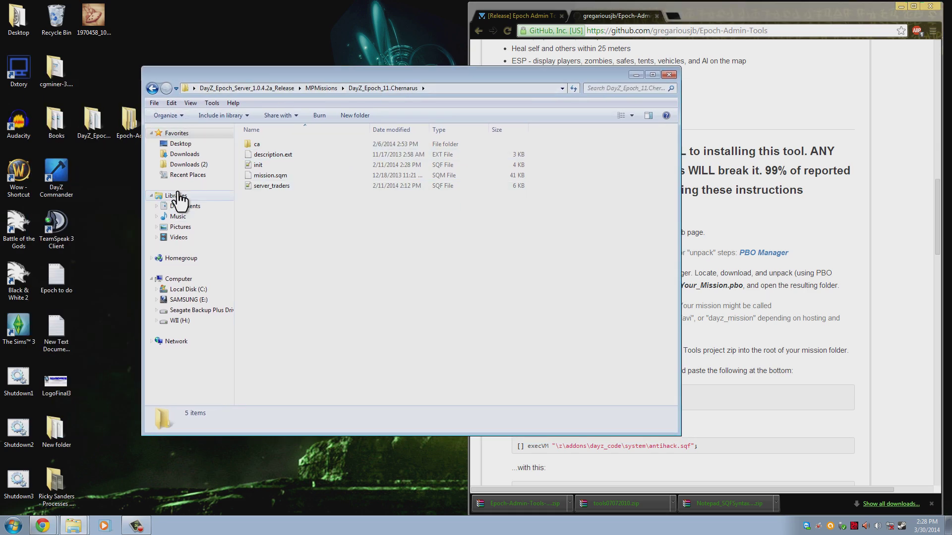
pyautogui.click(314, 88)
pyautogui.click(253, 86)
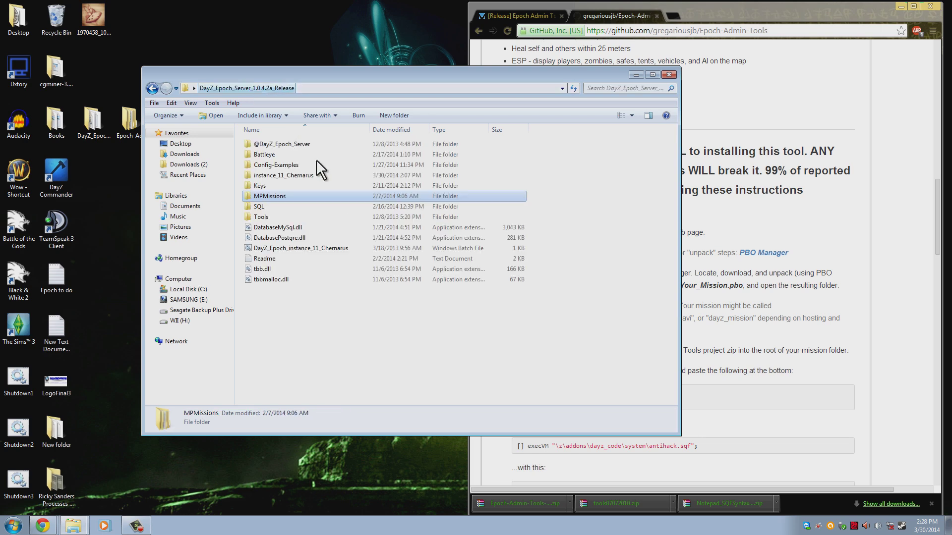
pyautogui.doubleClick(295, 144)
pyautogui.doubleClick(293, 145)
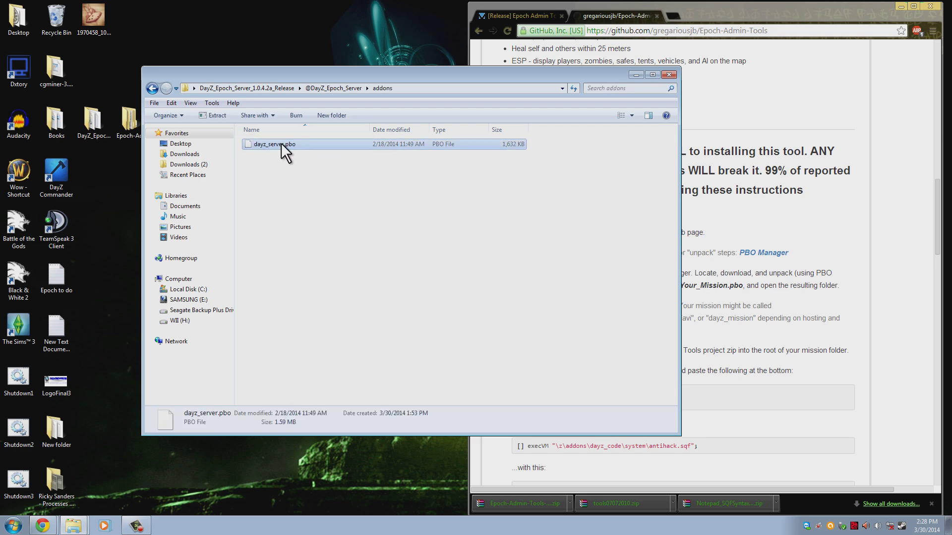
pyautogui.rightClick(281, 142)
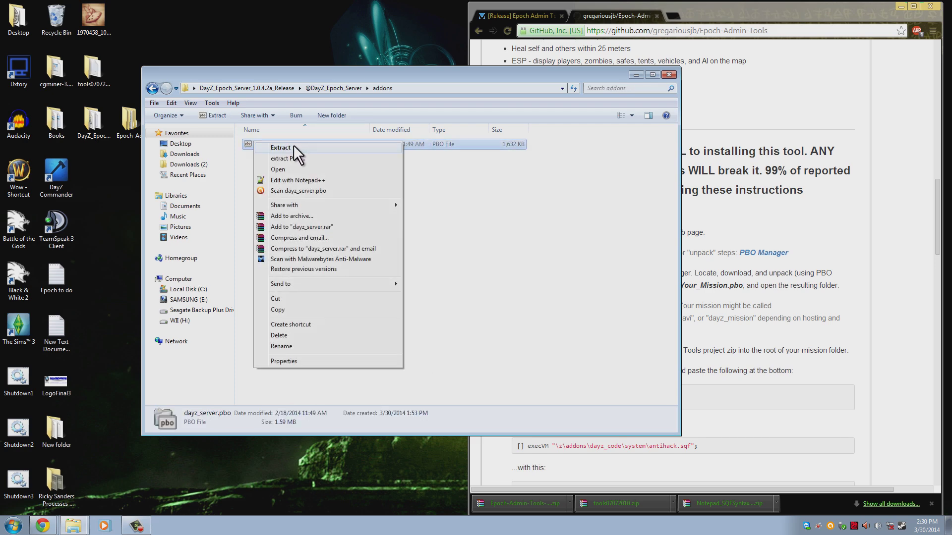
pyautogui.click(296, 145)
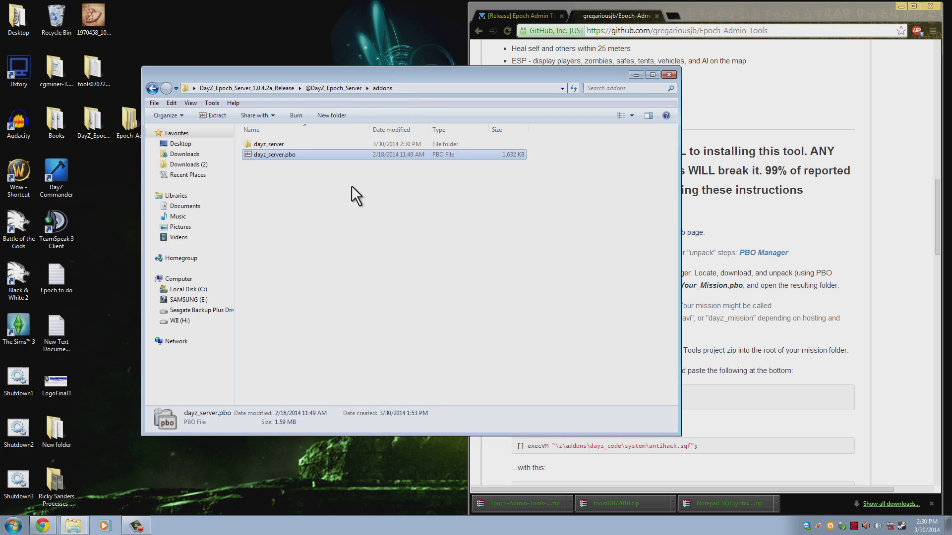
# Step: Look inside the extracted dayz_server folder and delete it from the addons folder
pyautogui.click(321, 144)
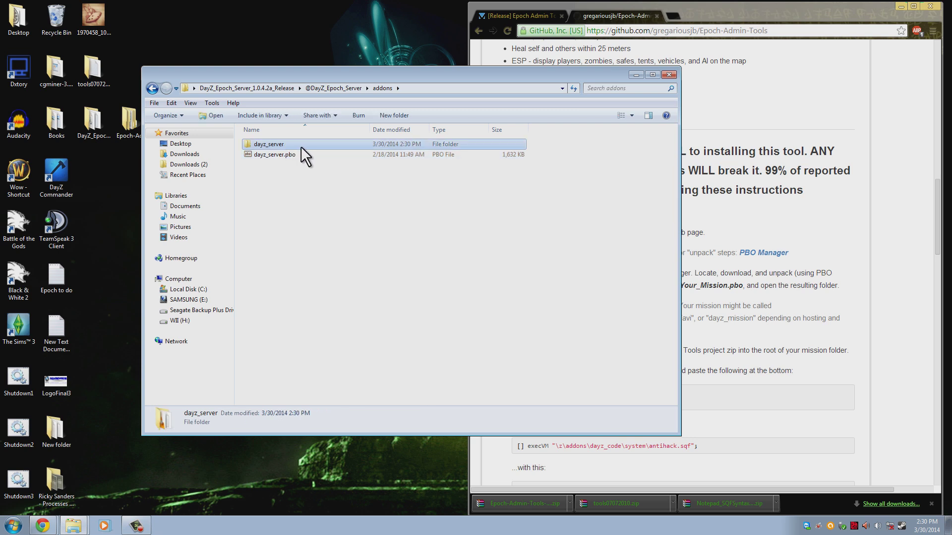
pyautogui.doubleClick(302, 145)
pyautogui.click(153, 87)
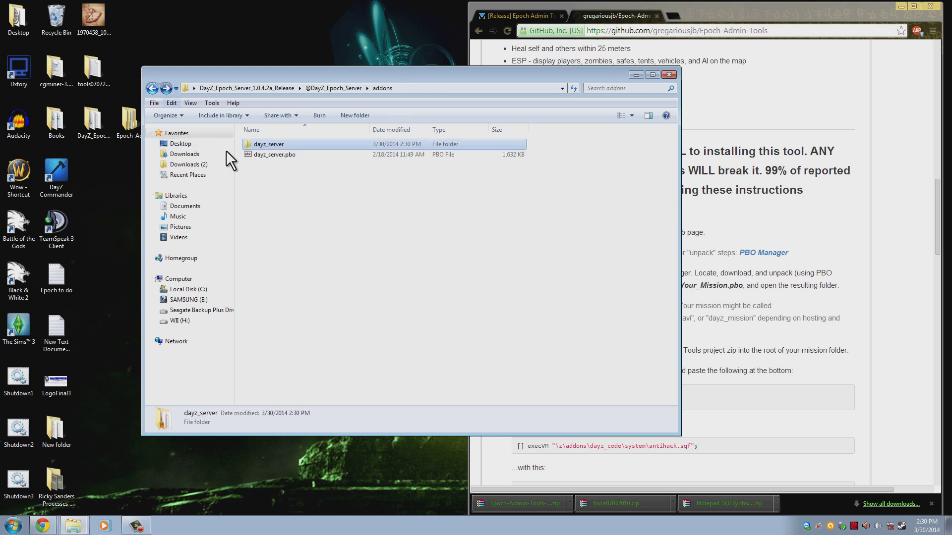
pyautogui.press('Delete')
pyautogui.press('Return')
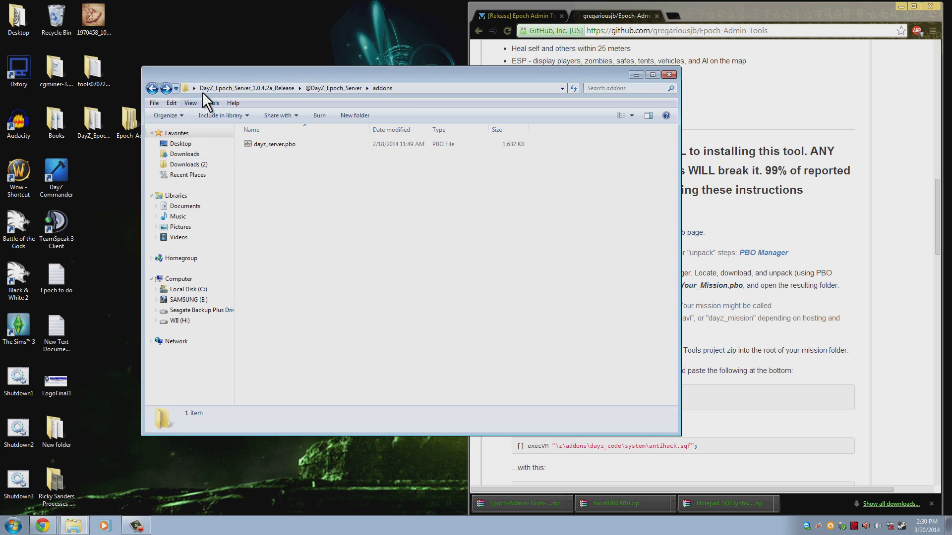
# Step: Return to the DayZ_Epoch_11.Chernarus folder under MPMissions in the DayZ Epoch server release
pyautogui.click(274, 88)
pyautogui.click(322, 188)
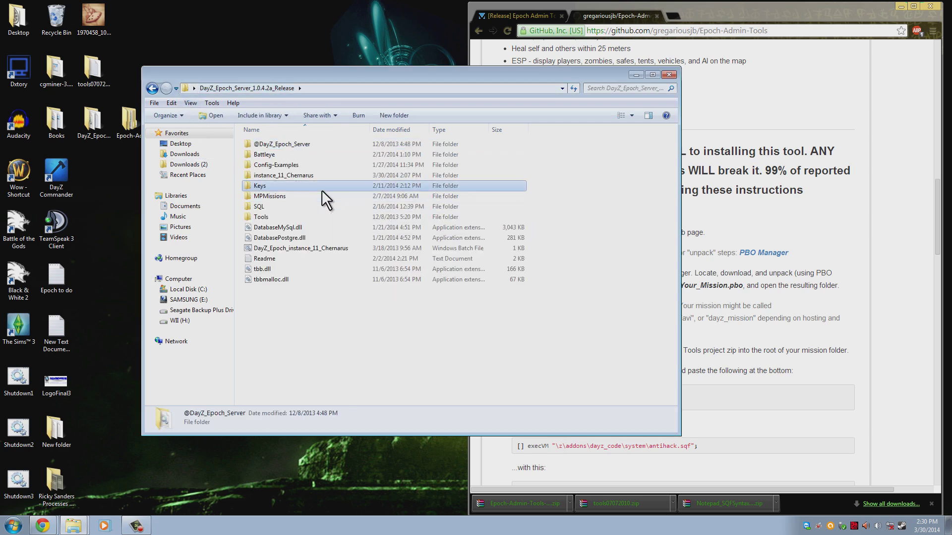
pyautogui.click(316, 196)
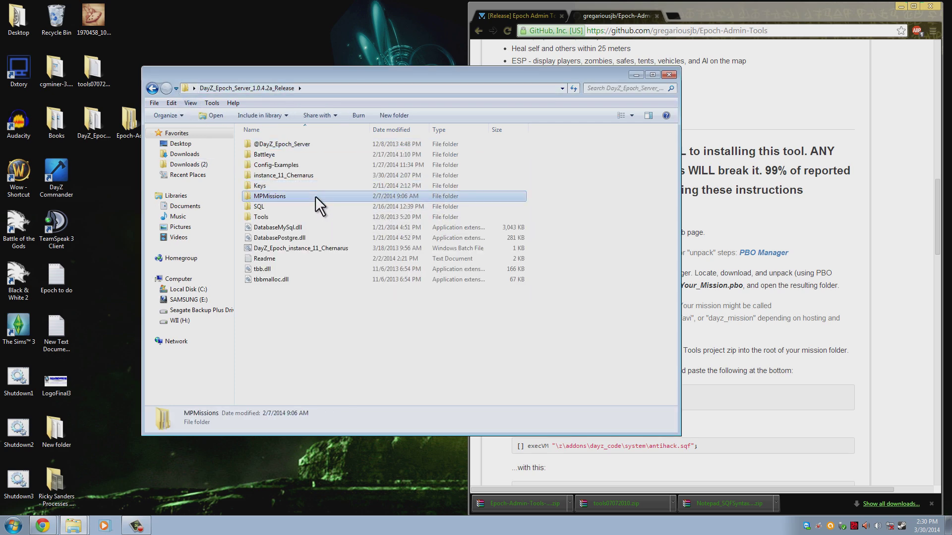
pyautogui.doubleClick(315, 195)
pyautogui.click(329, 249)
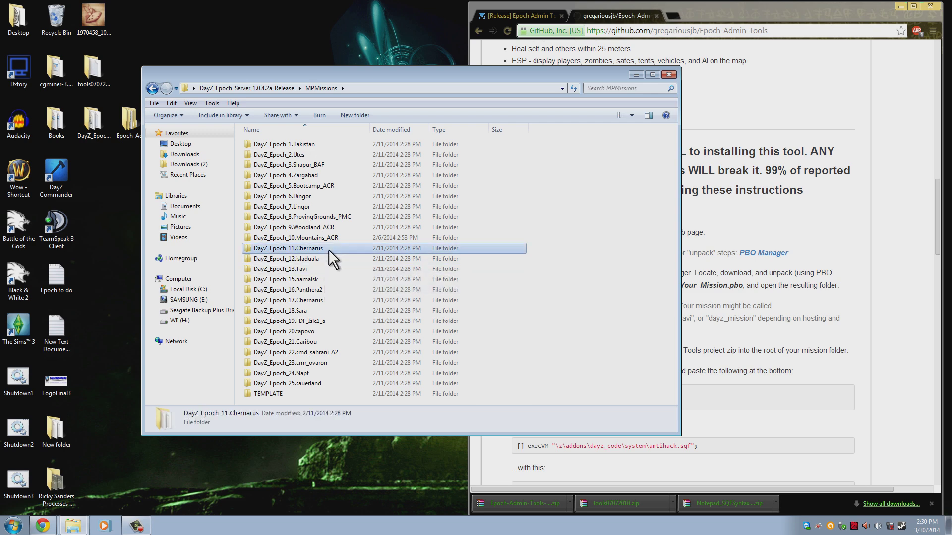
pyautogui.doubleClick(329, 249)
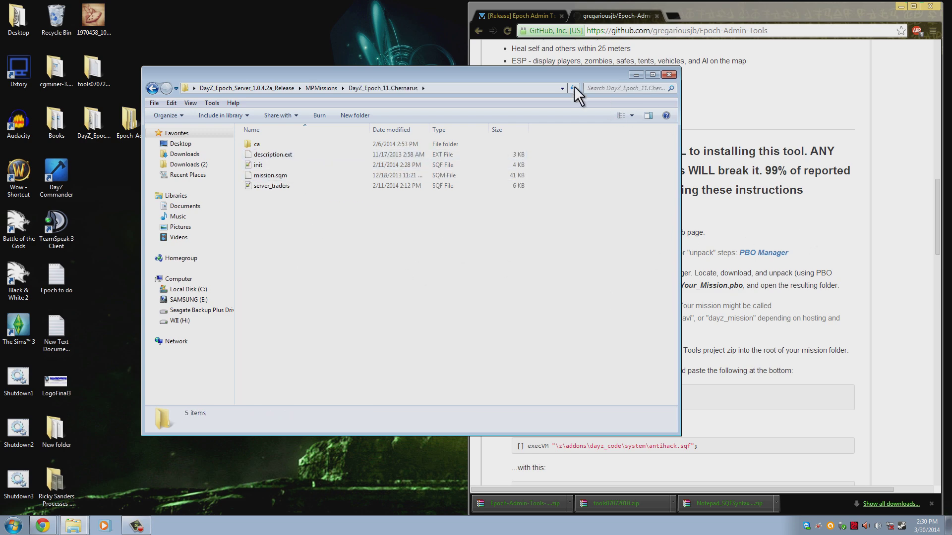
# Step: Place the mission folder beside the instructions, open the PBO Manager link and return to the Epoch-Admin-Tools page
pyautogui.moveTo(546, 73); pyautogui.dragTo(431, 70)
pyautogui.click(741, 254)
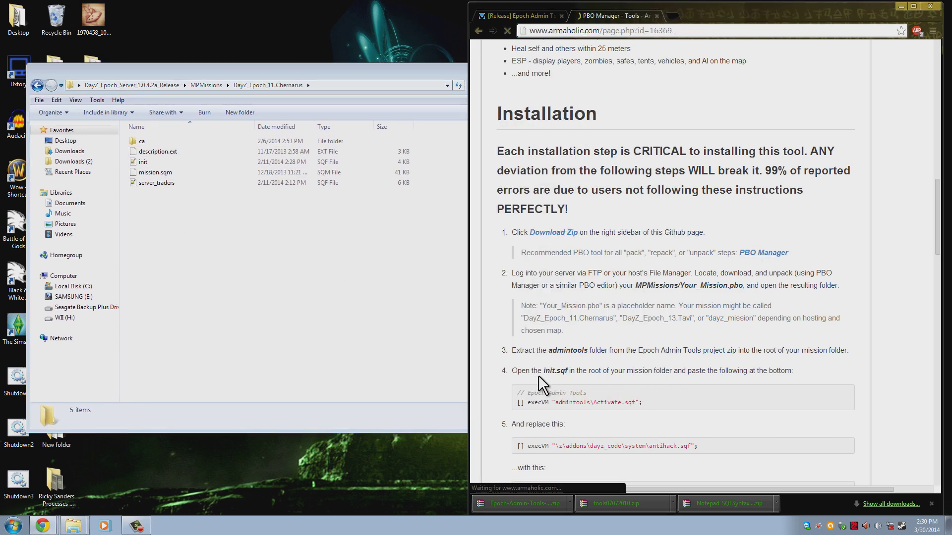
pyautogui.click(478, 31)
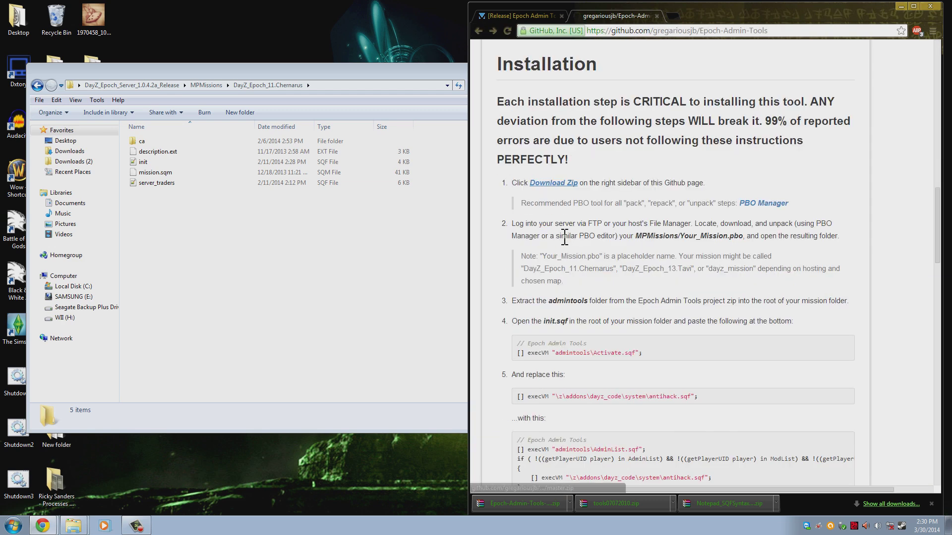
# Step: Open init.sqf from the Chernarus mission folder and place its editor window beside the installation instructions
pyautogui.scroll(-1, 565, 236)
pyautogui.moveTo(543, 271); pyautogui.dragTo(569, 270)
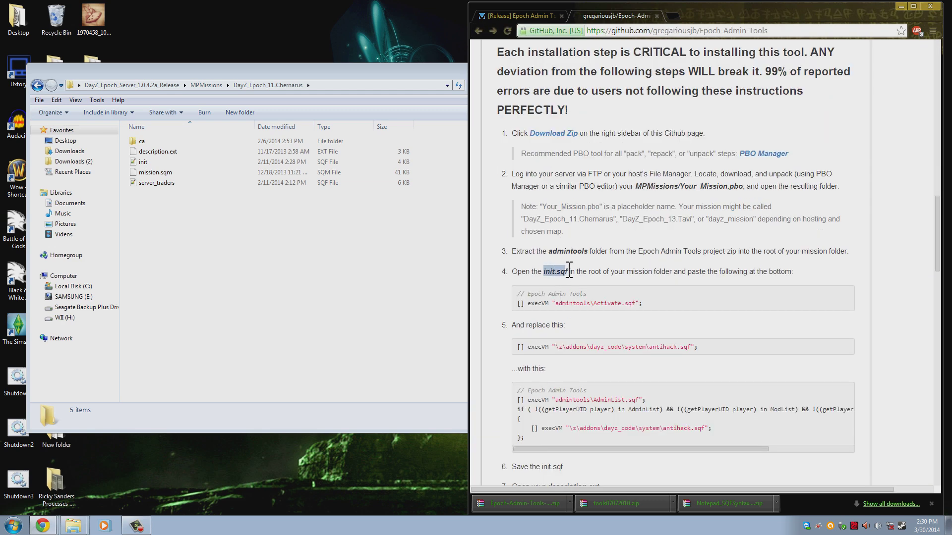
pyautogui.doubleClick(183, 162)
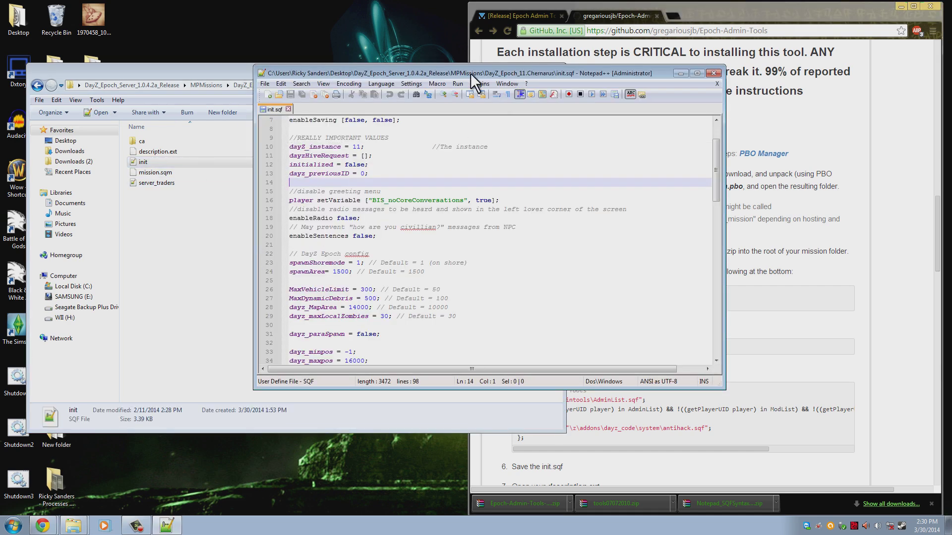
pyautogui.moveTo(471, 73); pyautogui.dragTo(1, 94)
pyautogui.click(520, 73)
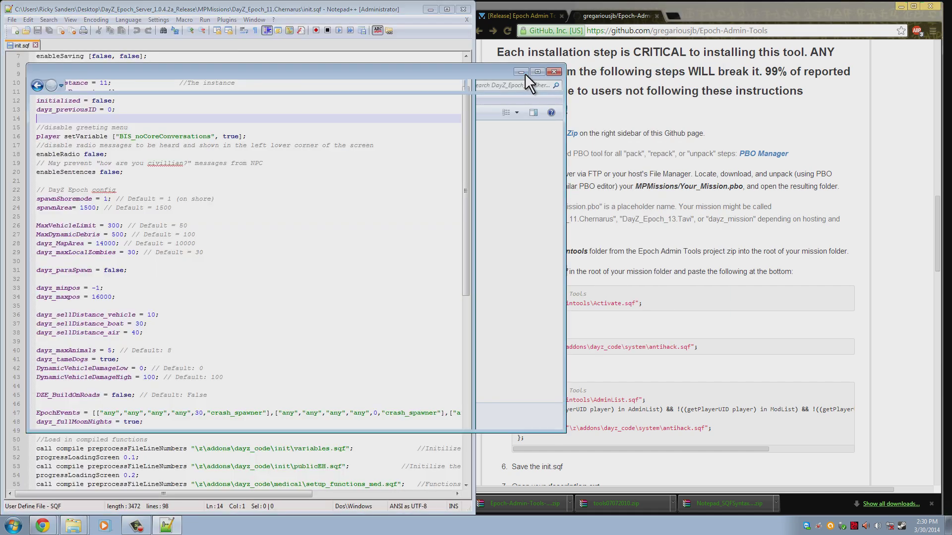
pyautogui.click(647, 295)
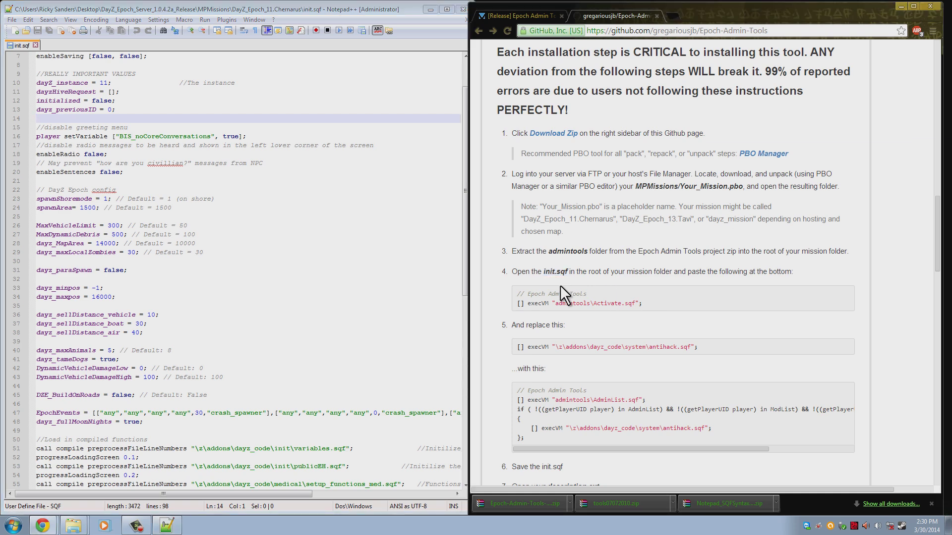
# Step: Copy the line [] execVM "admintools\Activate.sqf"; from installation step 4 and paste it at the bottom of init.sqf
pyautogui.scroll(-2, 552, 273)
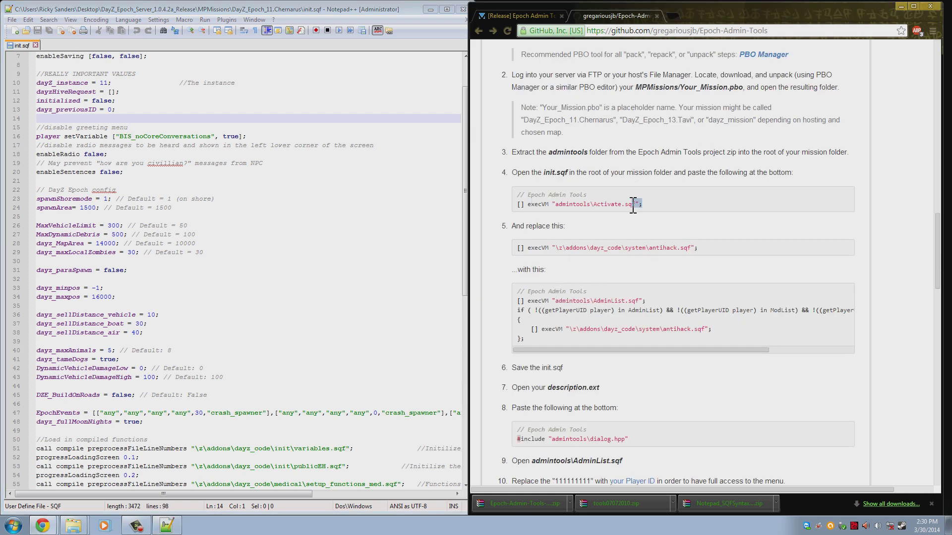
pyautogui.moveTo(641, 204); pyautogui.dragTo(520, 208)
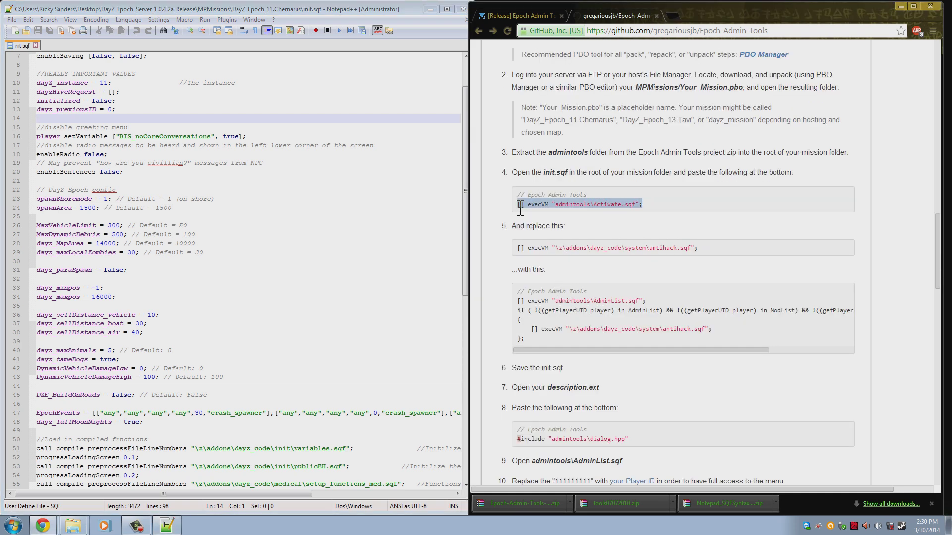
pyautogui.rightClick(540, 208)
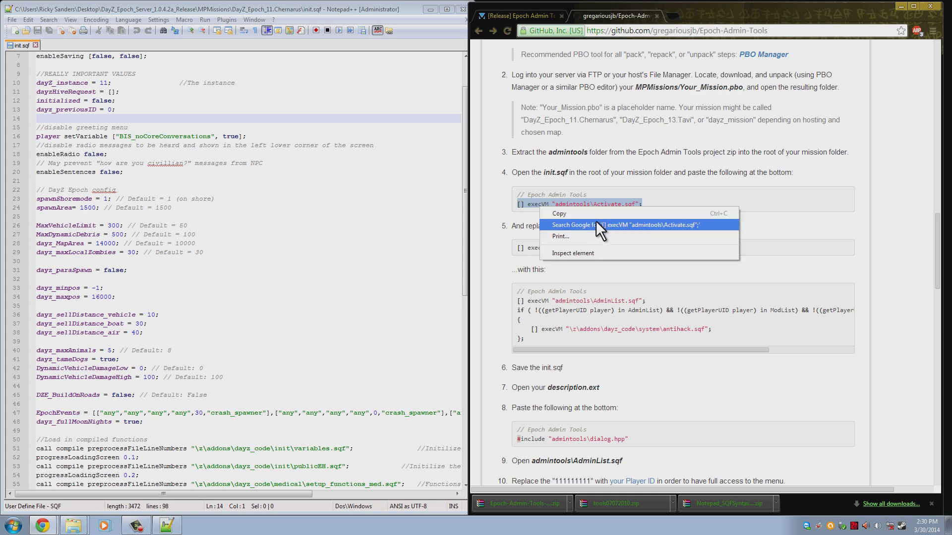
pyautogui.click(597, 213)
pyautogui.click(419, 235)
pyautogui.moveTo(464, 196); pyautogui.dragTo(469, 424)
pyautogui.click(287, 484)
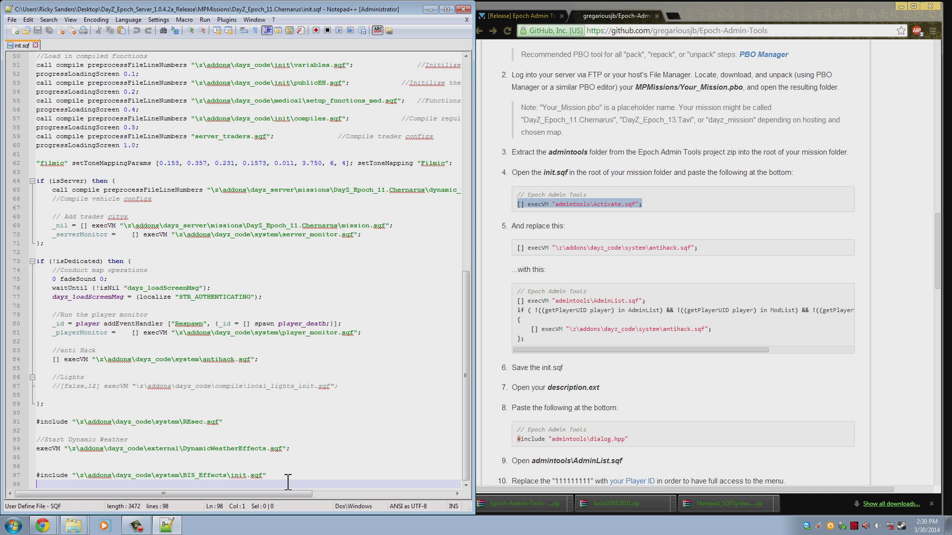
pyautogui.hotkey('ctrl', 'v')
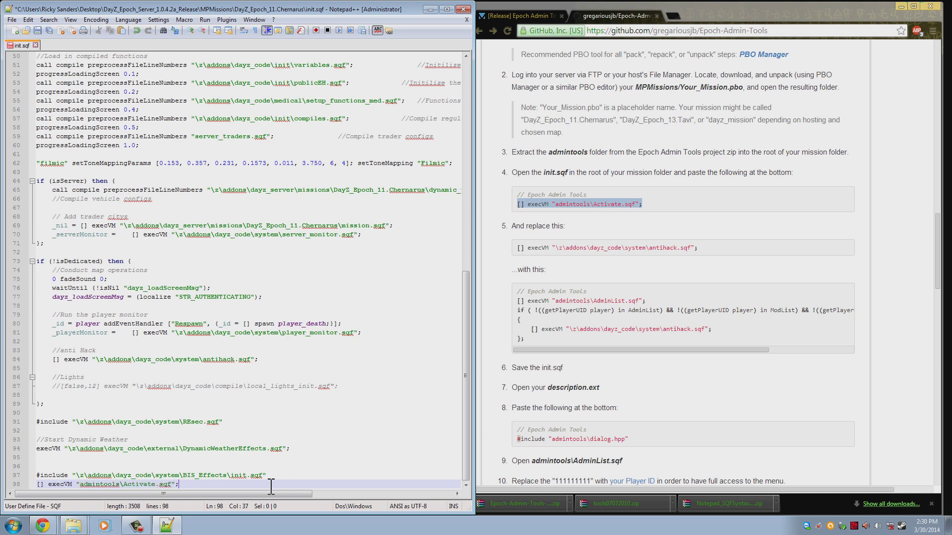
# Step: Copy the whole Epoch Admin Tools replacement block, from the comment to the closing bracket, in installation step 5
pyautogui.click(505, 241)
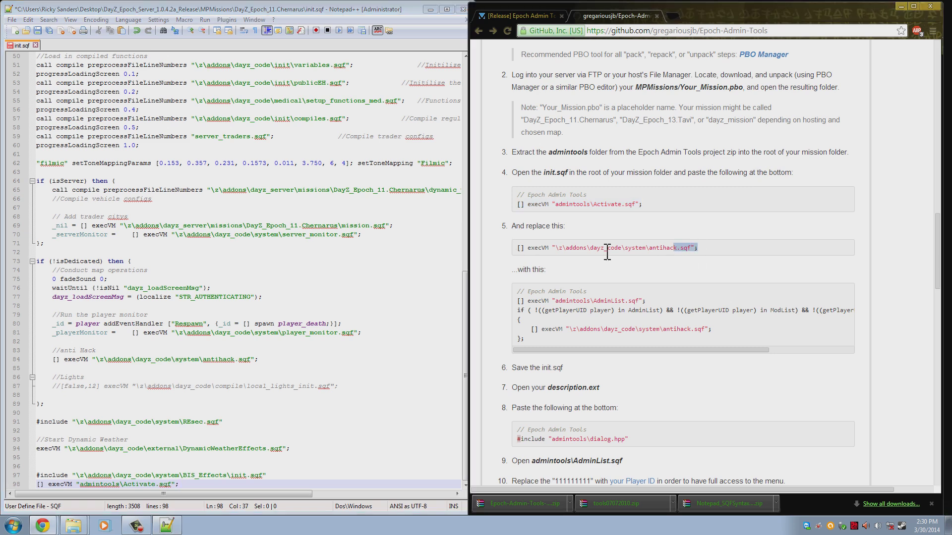
pyautogui.moveTo(607, 252); pyautogui.dragTo(509, 254)
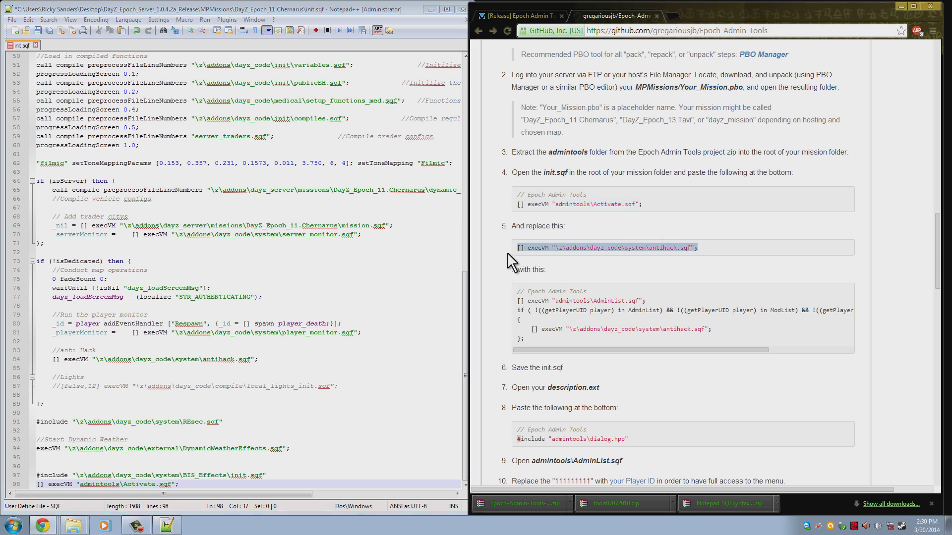
pyautogui.moveTo(524, 339); pyautogui.dragTo(484, 292)
pyautogui.rightClick(595, 312)
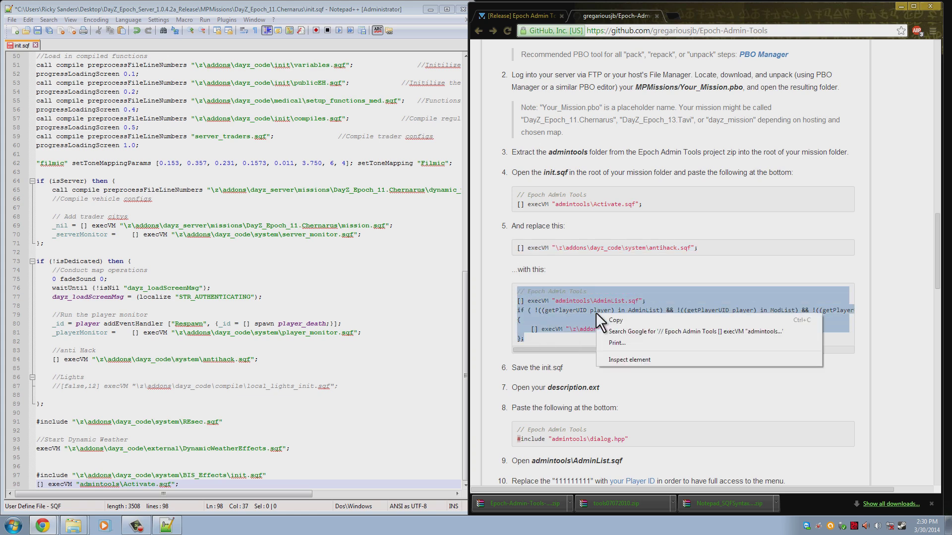
pyautogui.click(606, 317)
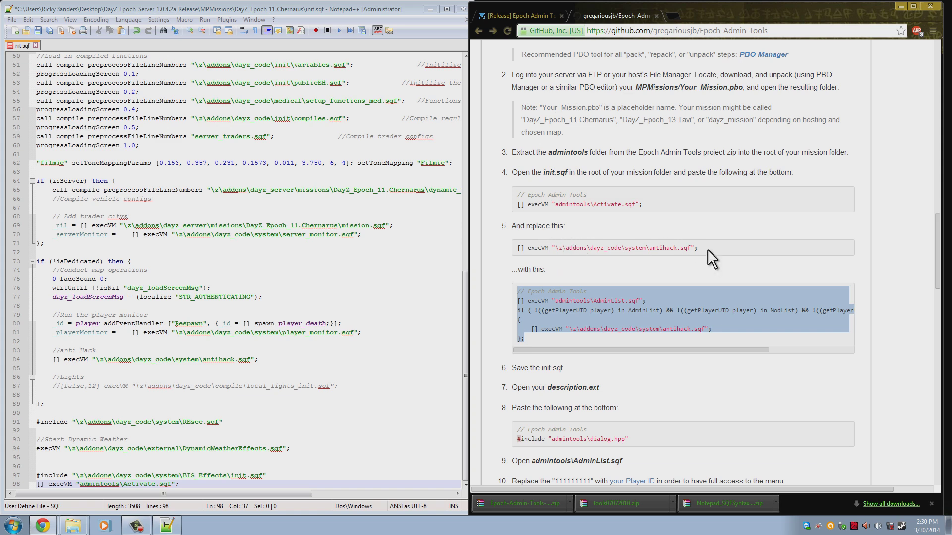
pyautogui.moveTo(707, 249); pyautogui.dragTo(516, 244)
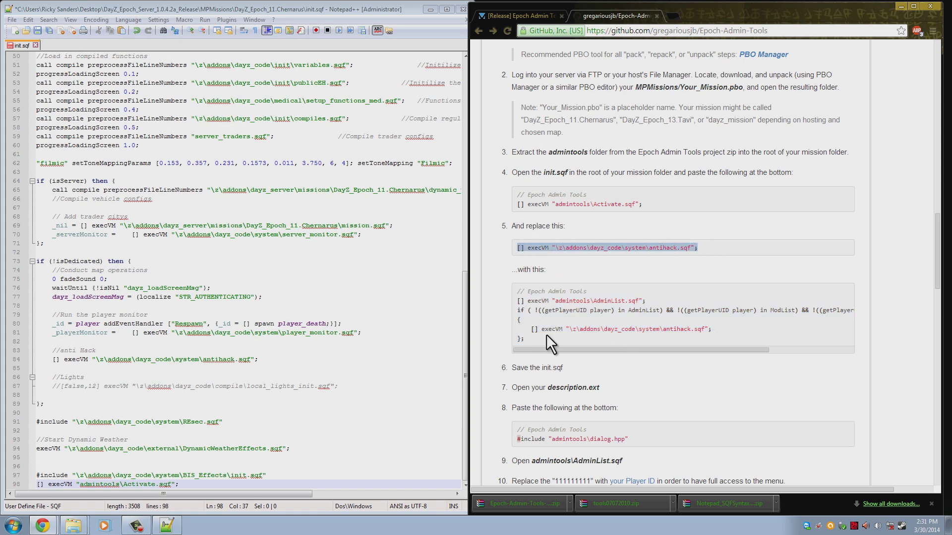
pyautogui.moveTo(546, 335); pyautogui.dragTo(495, 303)
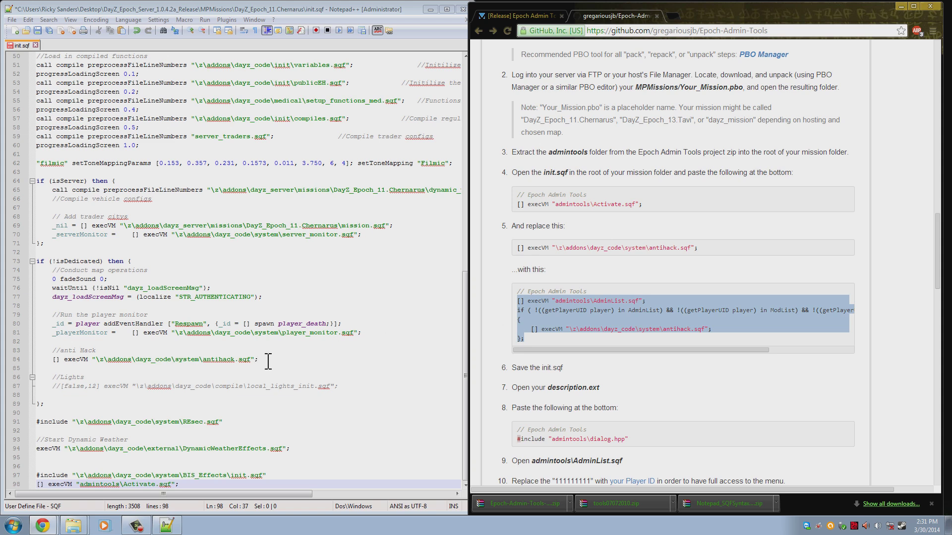
# Step: Replace the [] execVM "\z\addons\dayz_code\system\antihack.sqf"; line under //anti Hack in init.sqf with the copied block
pyautogui.moveTo(267, 359); pyautogui.dragTo(16, 352)
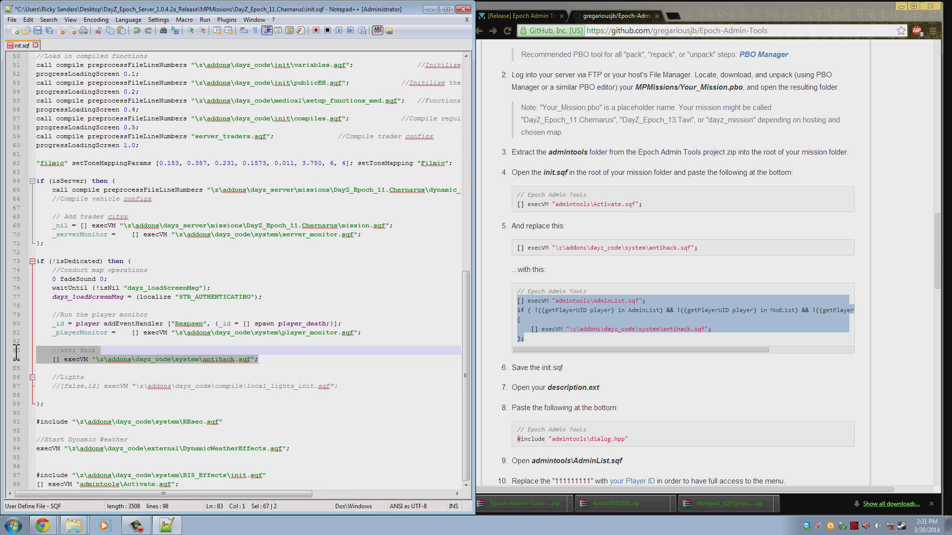
pyautogui.click(143, 351)
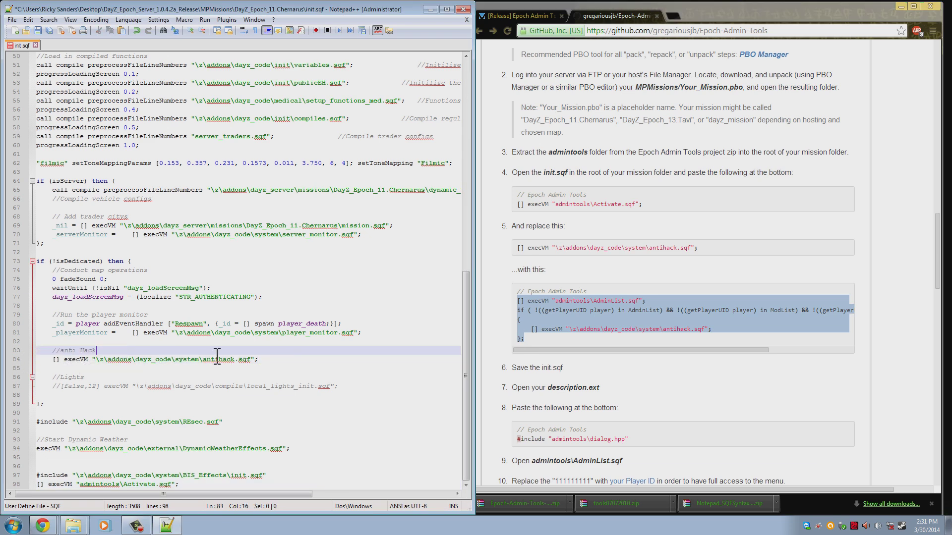
pyautogui.moveTo(283, 359); pyautogui.dragTo(52, 360)
pyautogui.hotkey('ctrl', 'v')
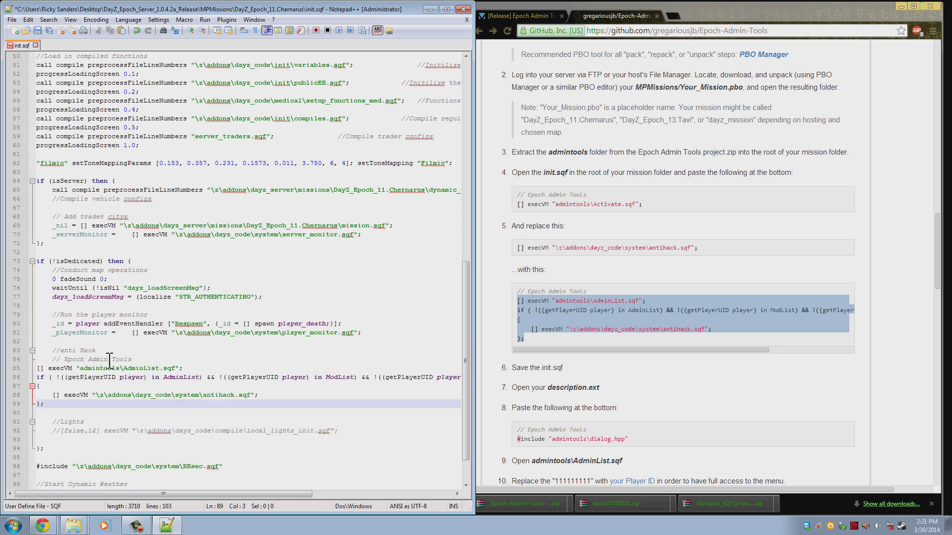
# Step: Indent the pasted AdminList, if-condition, bracket and antihack lines by one level and save init.sqf
pyautogui.click(40, 368)
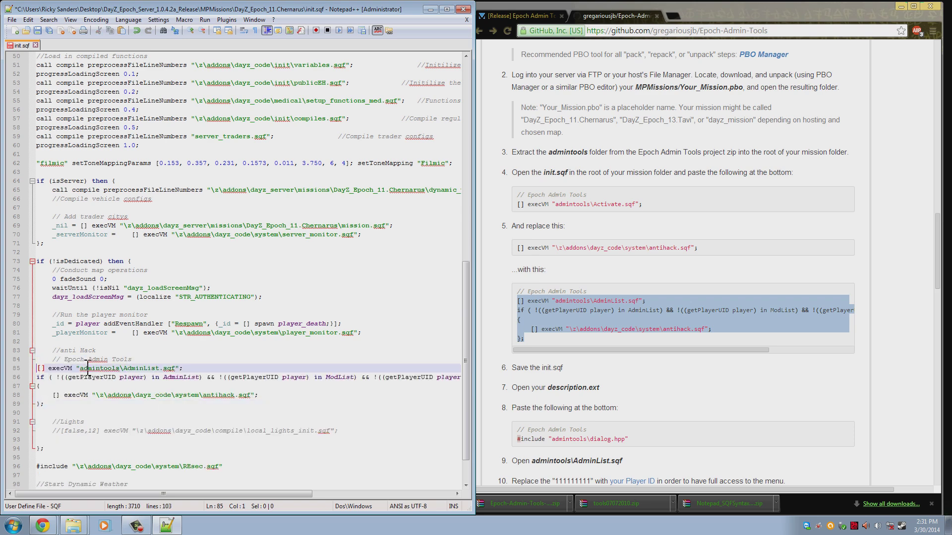
pyautogui.press('Tab')
pyautogui.press('Down')
pyautogui.press('Home')
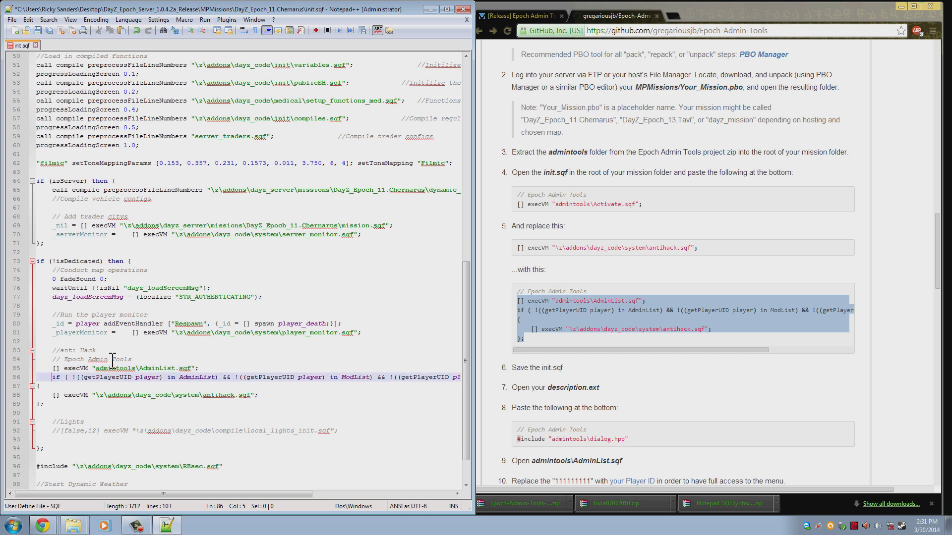
pyautogui.press('Tab')
pyautogui.press('Down')
pyautogui.press('Tab')
pyautogui.press('Down')
pyautogui.press('Tab')
pyautogui.press('Down')
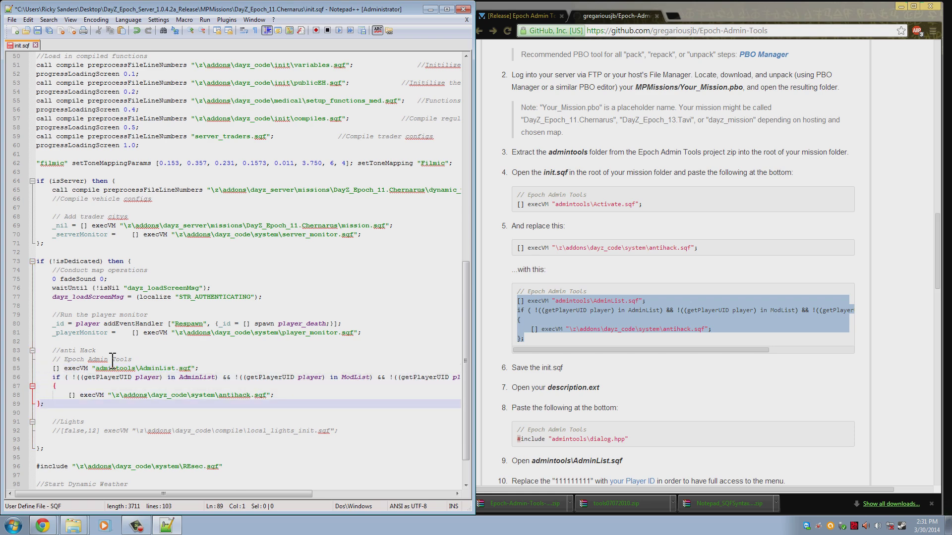
pyautogui.press('Tab')
pyautogui.click(273, 333)
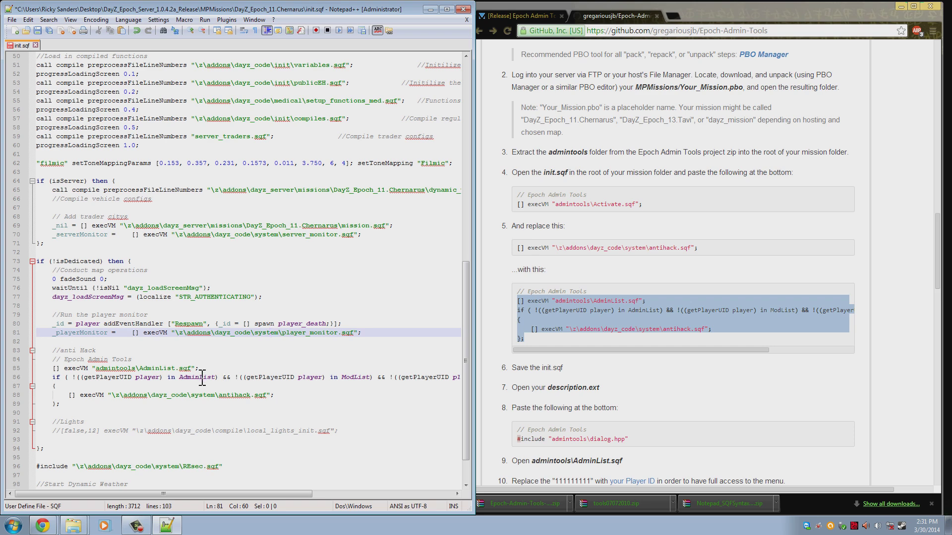
pyautogui.click(38, 30)
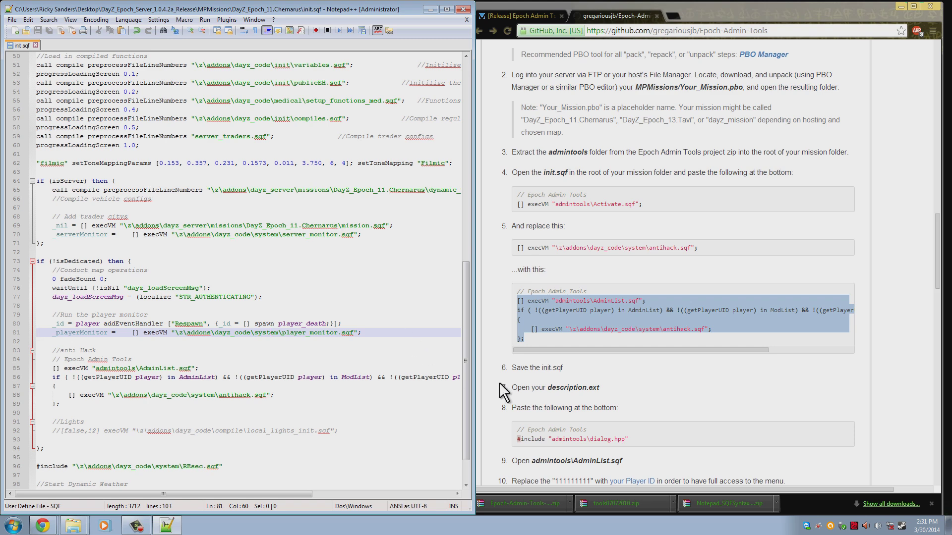
# Step: Bring up the DayZ_Epoch_11.Chernarus mission folder, place it so the editor stays reachable and select description.ext
pyautogui.moveTo(613, 388); pyautogui.dragTo(527, 388)
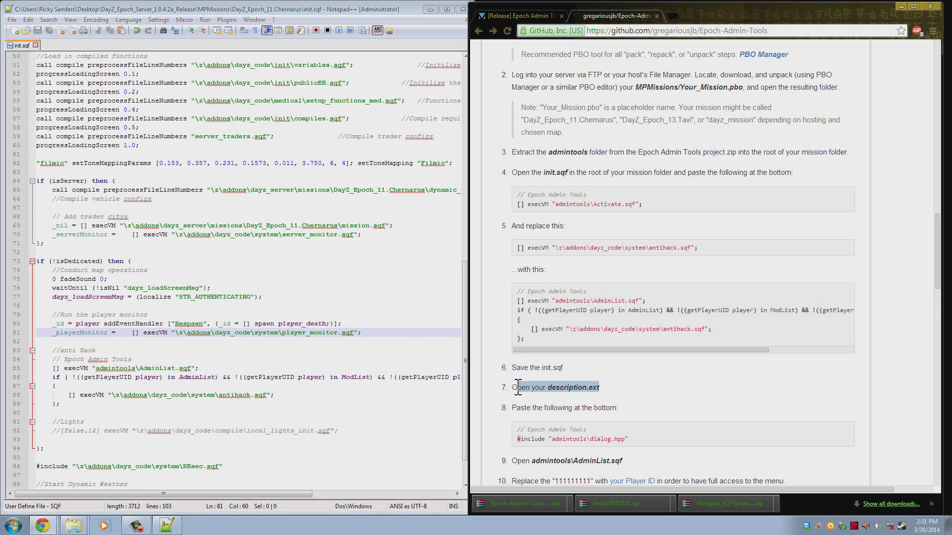
pyautogui.moveTo(517, 387); pyautogui.dragTo(513, 387)
pyautogui.moveTo(73, 525)
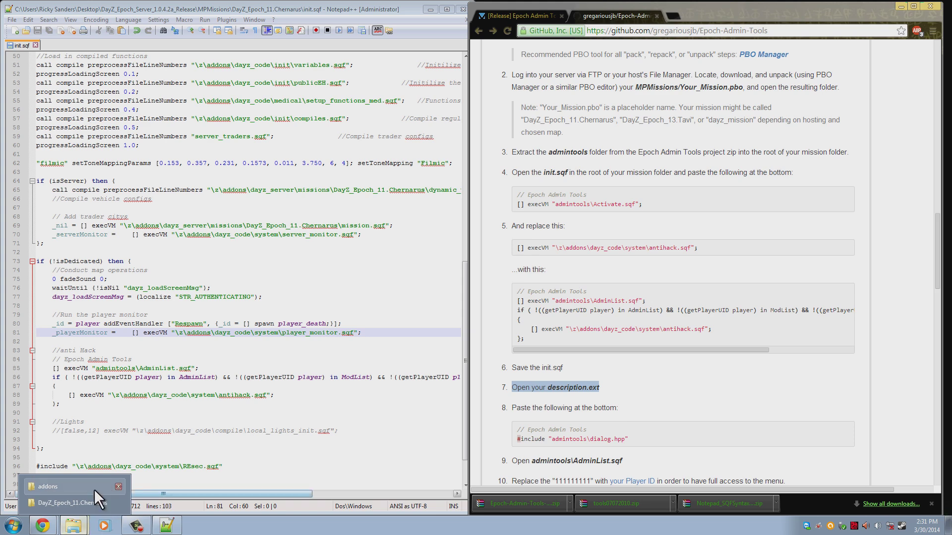
pyautogui.click(82, 505)
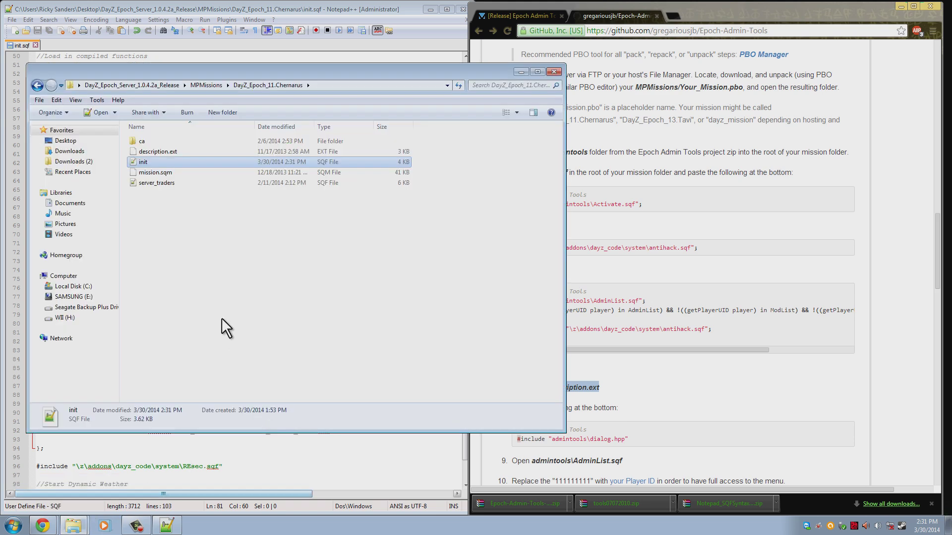
pyautogui.moveTo(281, 70); pyautogui.dragTo(506, 75)
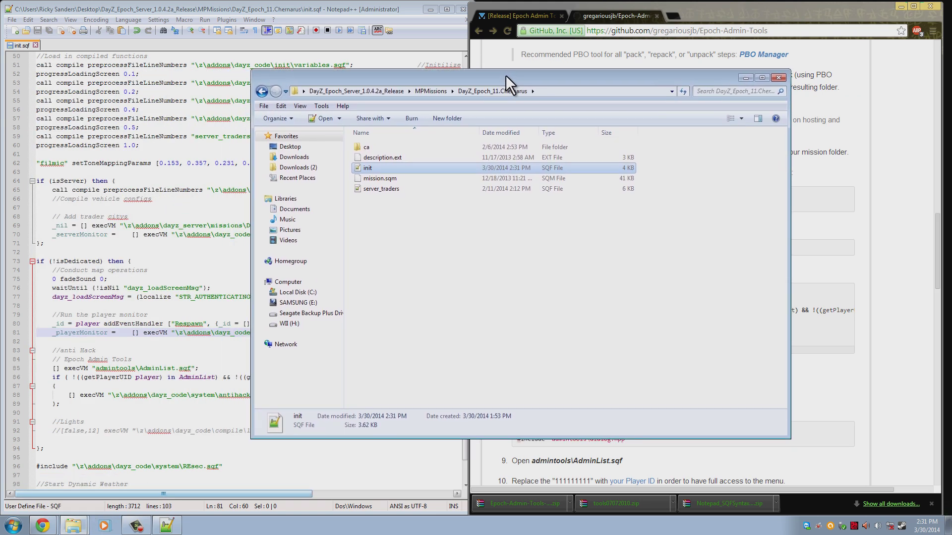
pyautogui.click(397, 156)
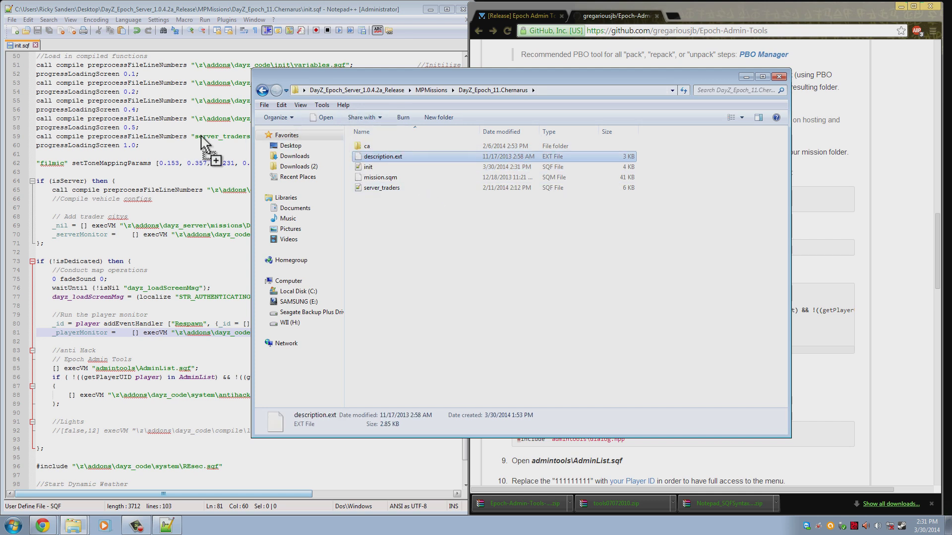
pyautogui.moveTo(377, 157); pyautogui.dragTo(386, 162)
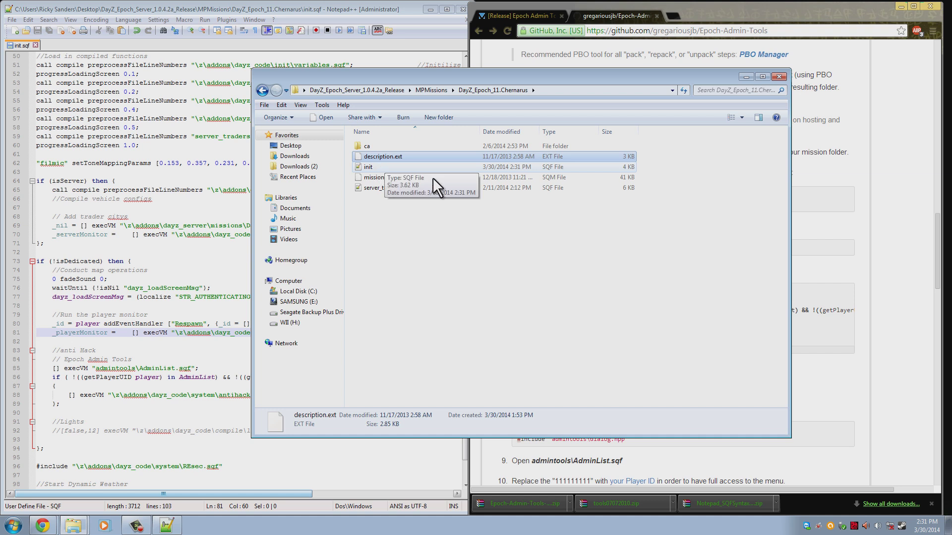
# Step: Open server_traders from the mission folder in the editor and close it again
pyautogui.click(382, 167)
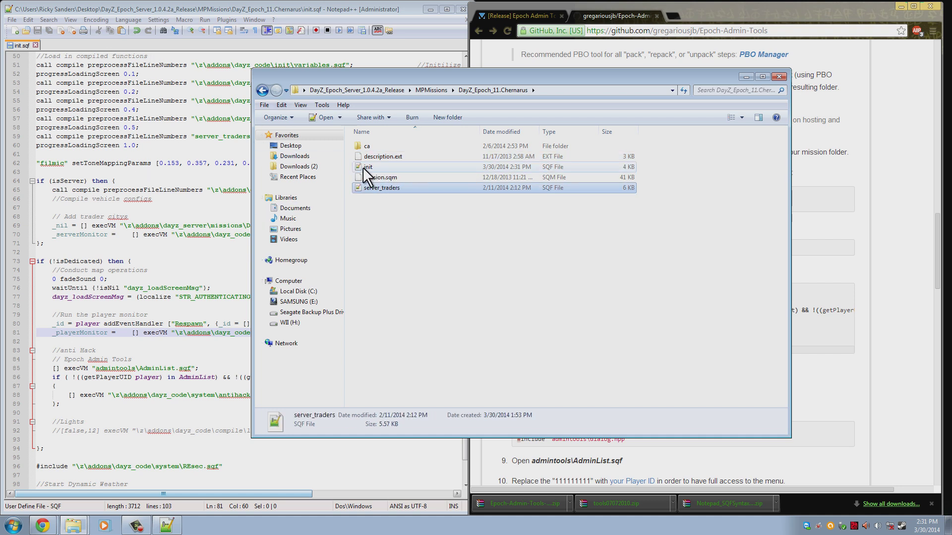
pyautogui.doubleClick(367, 188)
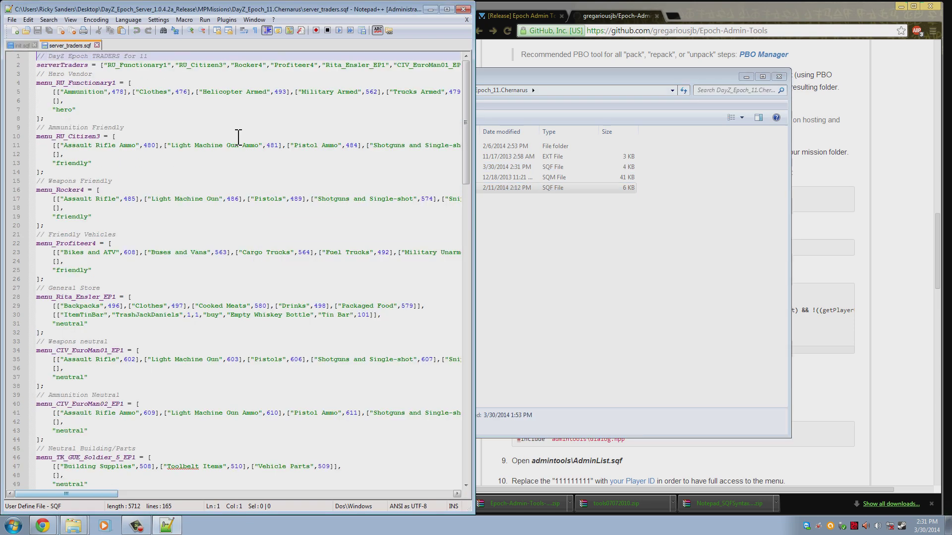
pyautogui.click(100, 45)
pyautogui.click(470, 218)
pyautogui.doubleClick(392, 157)
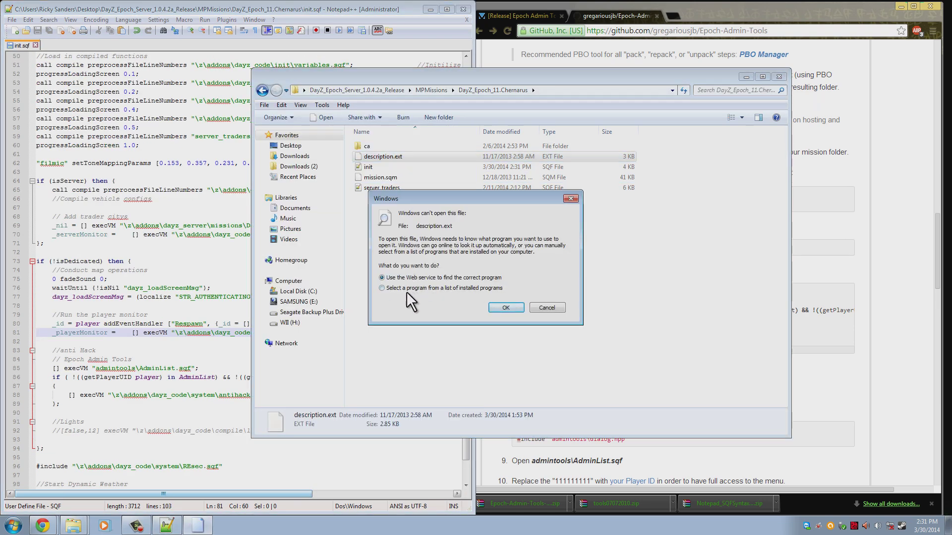
pyautogui.click(506, 307)
pyautogui.scroll(-3, 525, 268)
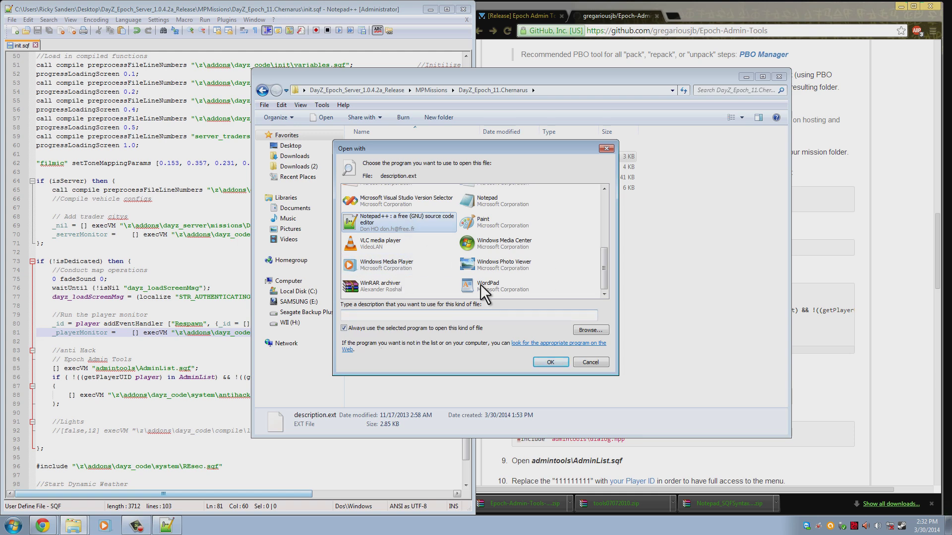
pyautogui.click(599, 366)
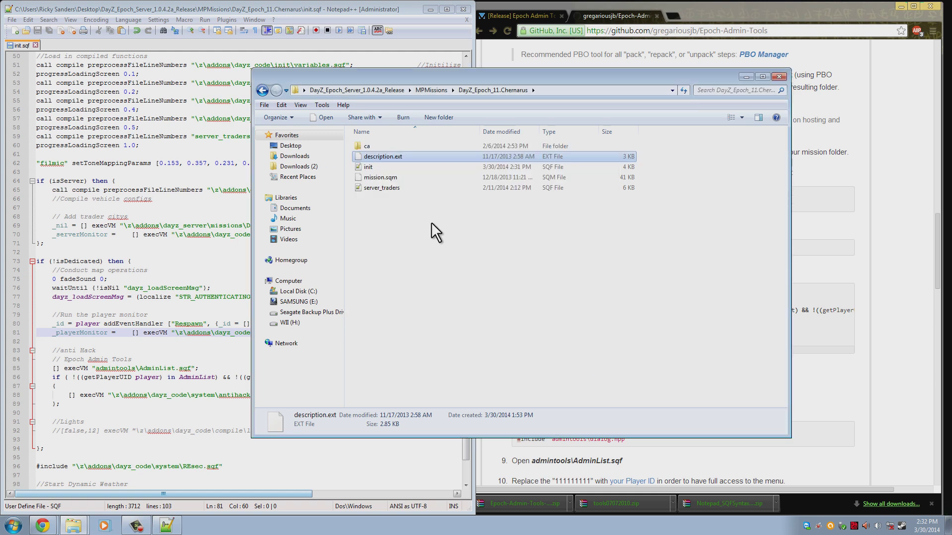
# Step: Open description.ext from the mission folder in the Notepad++ window and look through its contents
pyautogui.click(404, 157)
pyautogui.moveTo(385, 159); pyautogui.dragTo(183, 129)
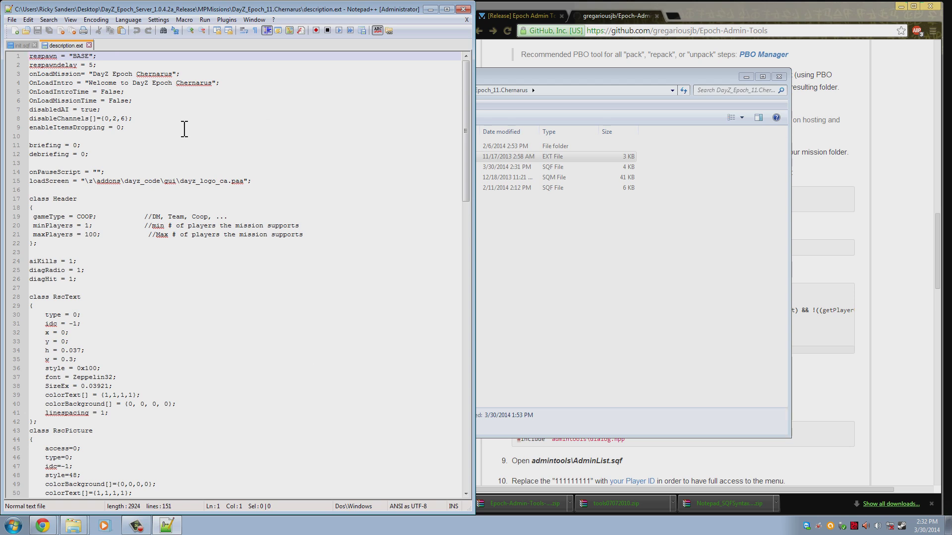
pyautogui.click(186, 128)
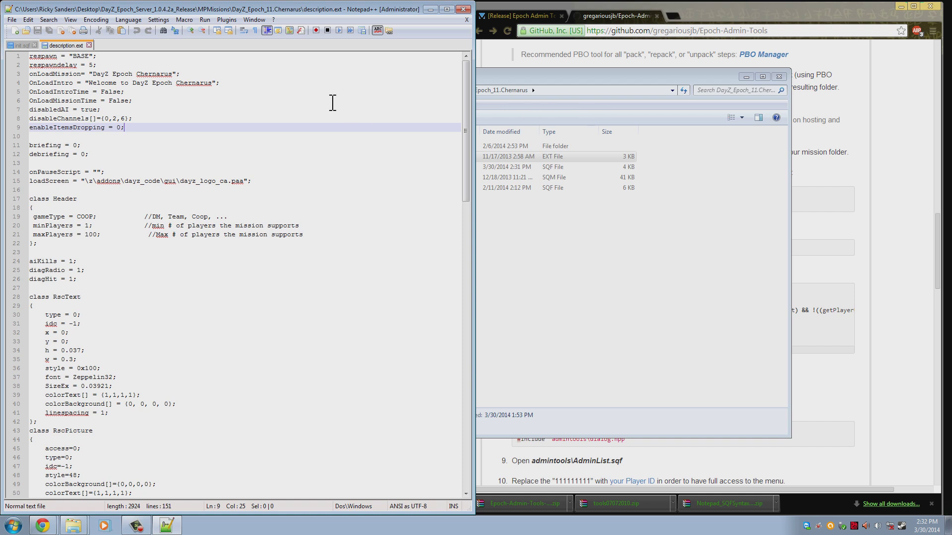
pyautogui.click(308, 119)
pyautogui.click(244, 137)
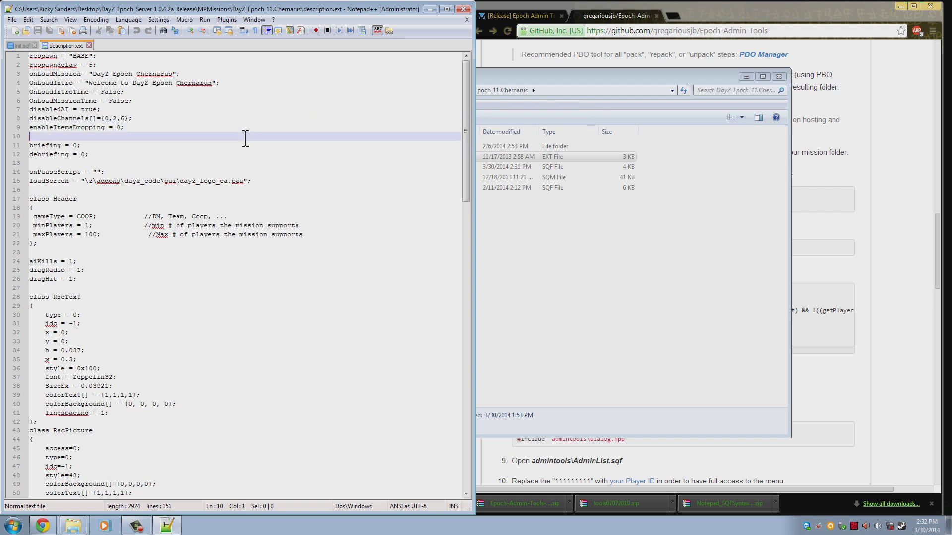
pyautogui.scroll(-3, 261, 161)
pyautogui.scroll(3, 261, 161)
pyautogui.click(223, 101)
pyautogui.scroll(-13, 141, 118)
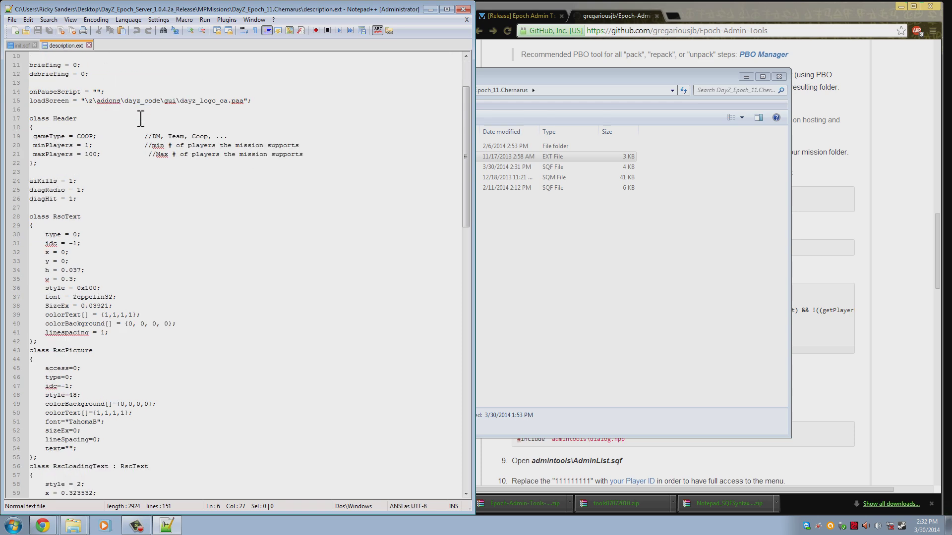
pyautogui.scroll(-8, 140, 119)
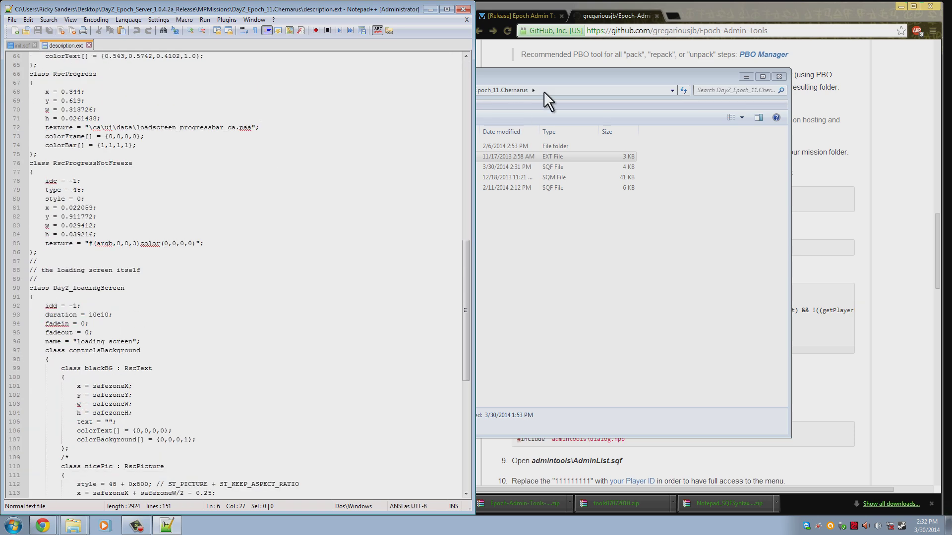
# Step: Copy the #include "admintools\dialog.hpp" line from step 8 of the GitHub instructions
pyautogui.click(714, 6)
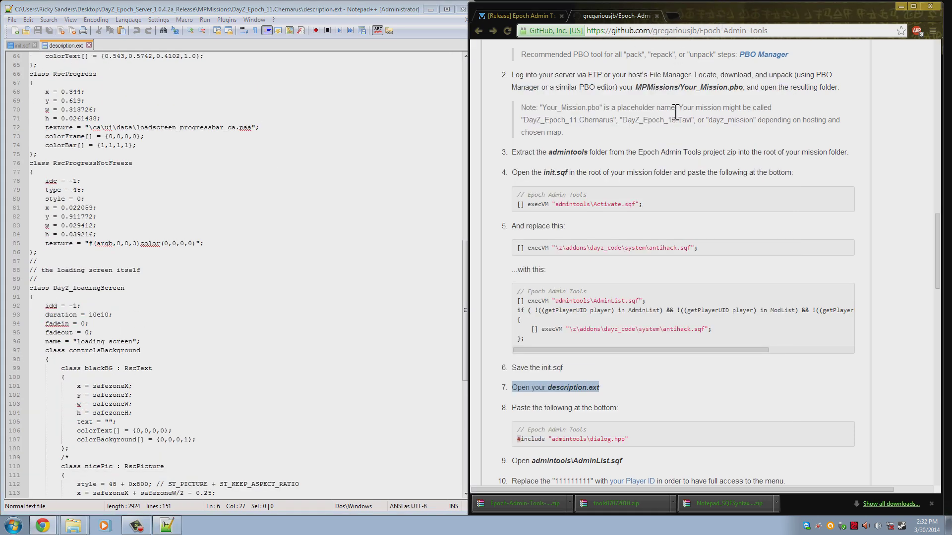
pyautogui.scroll(-3, 605, 385)
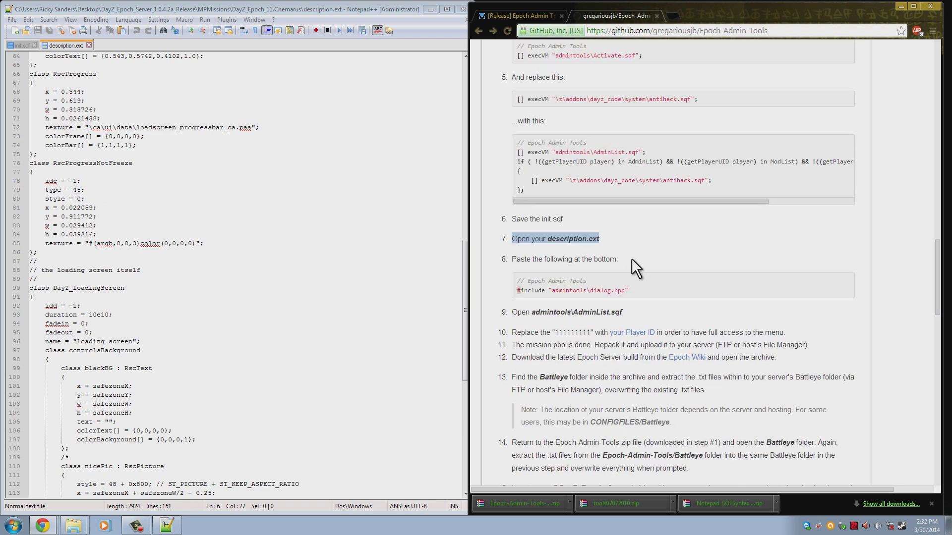
pyautogui.moveTo(631, 291); pyautogui.dragTo(516, 293)
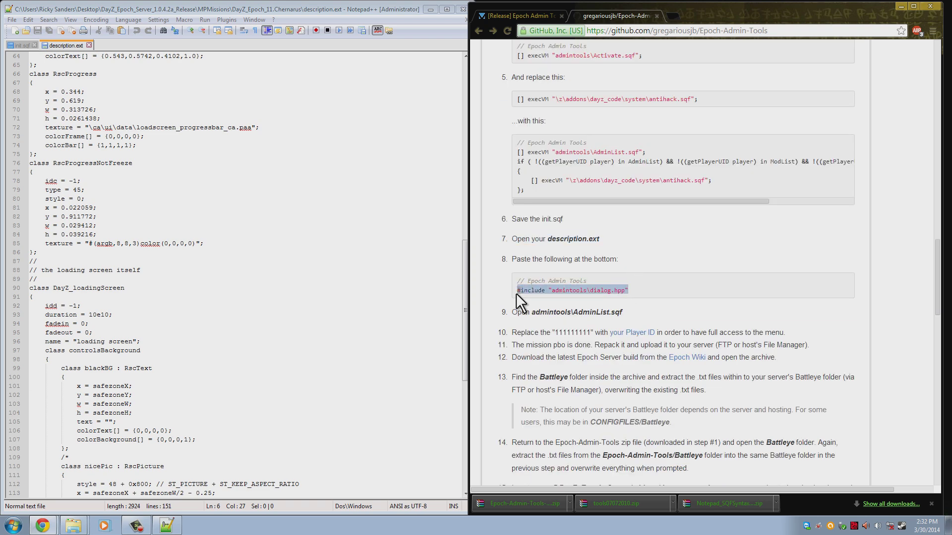
pyautogui.rightClick(555, 292)
pyautogui.click(593, 295)
# Step: Paste the copied include line on the last line of description.ext and save the file
pyautogui.click(398, 288)
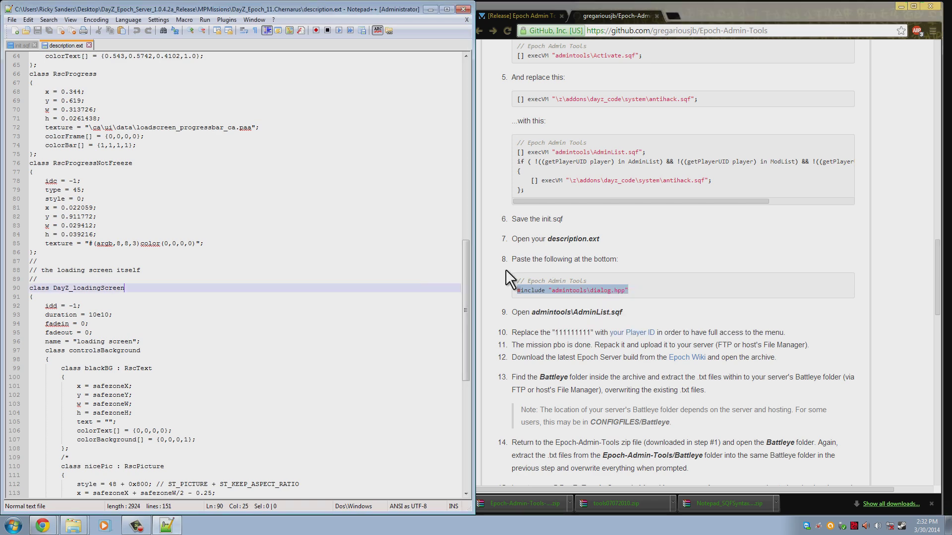
pyautogui.moveTo(465, 270); pyautogui.dragTo(479, 389)
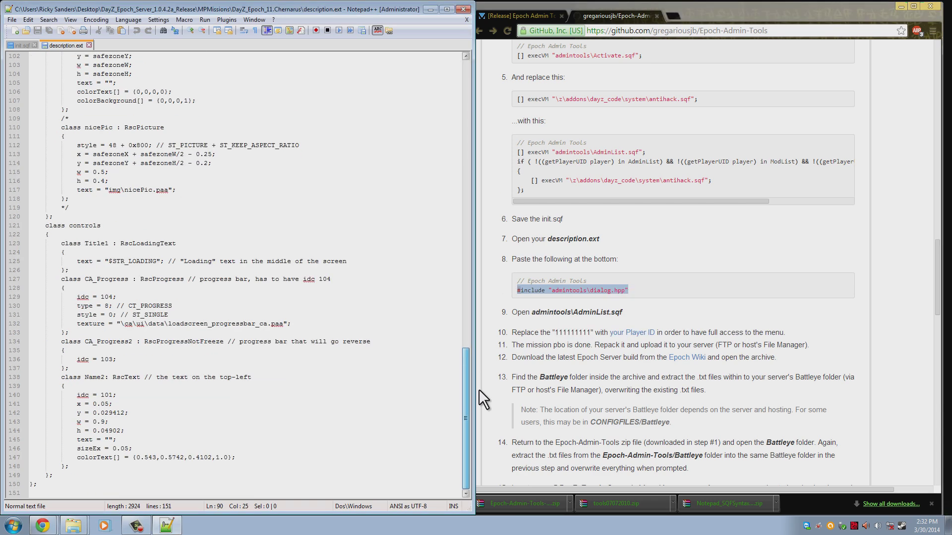
pyautogui.click(96, 492)
pyautogui.rightClick(96, 491)
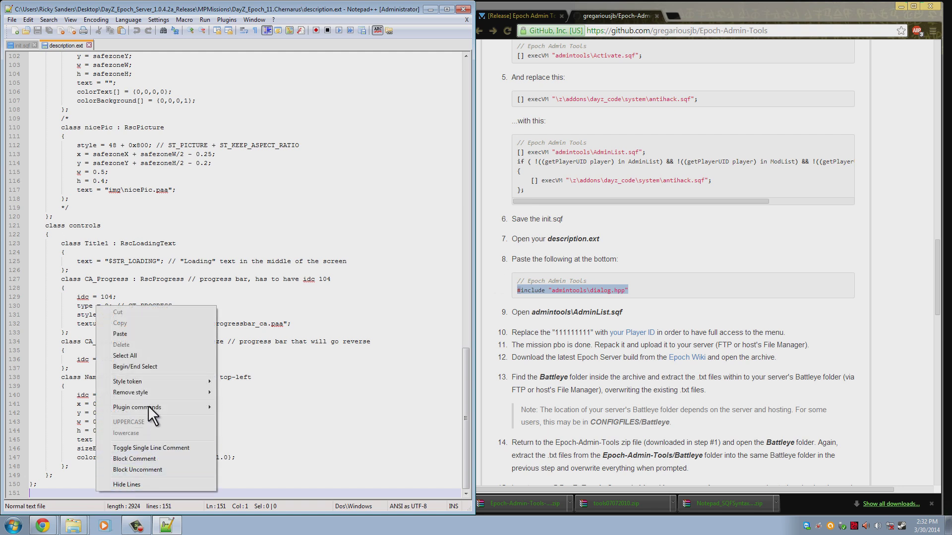
pyautogui.click(152, 335)
pyautogui.click(223, 448)
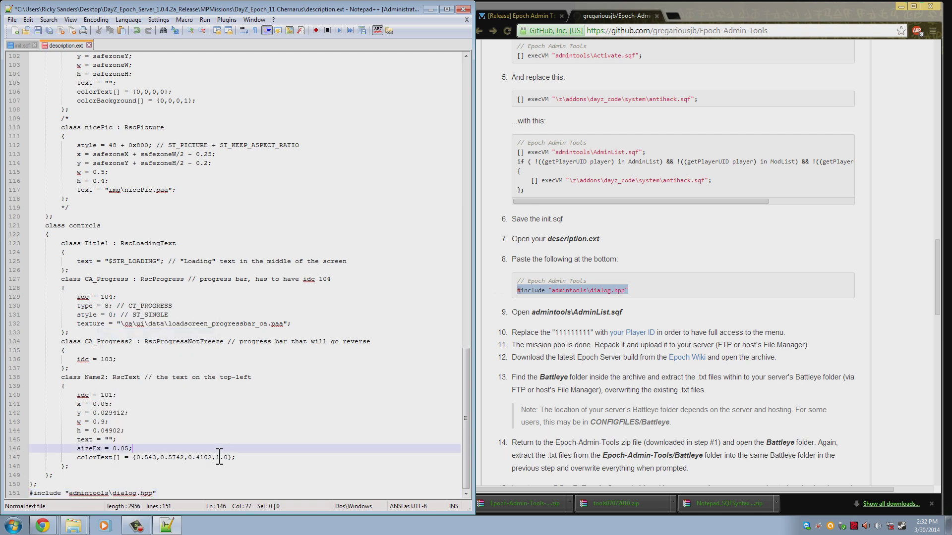
pyautogui.click(209, 493)
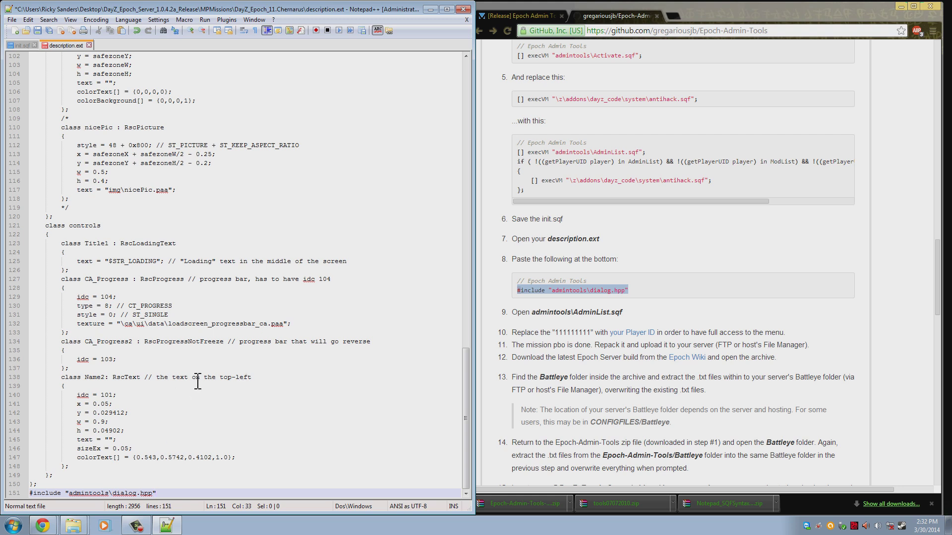
pyautogui.click(656, 317)
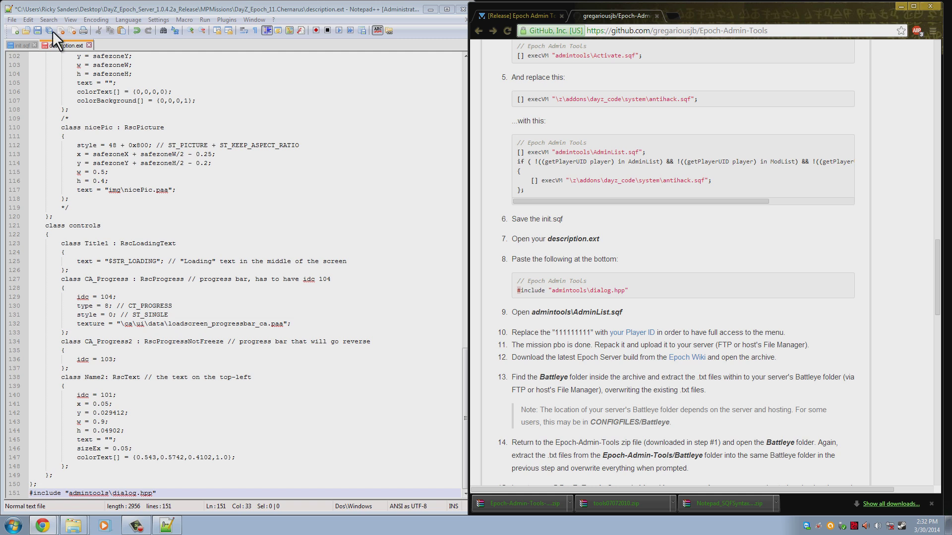
pyautogui.click(35, 28)
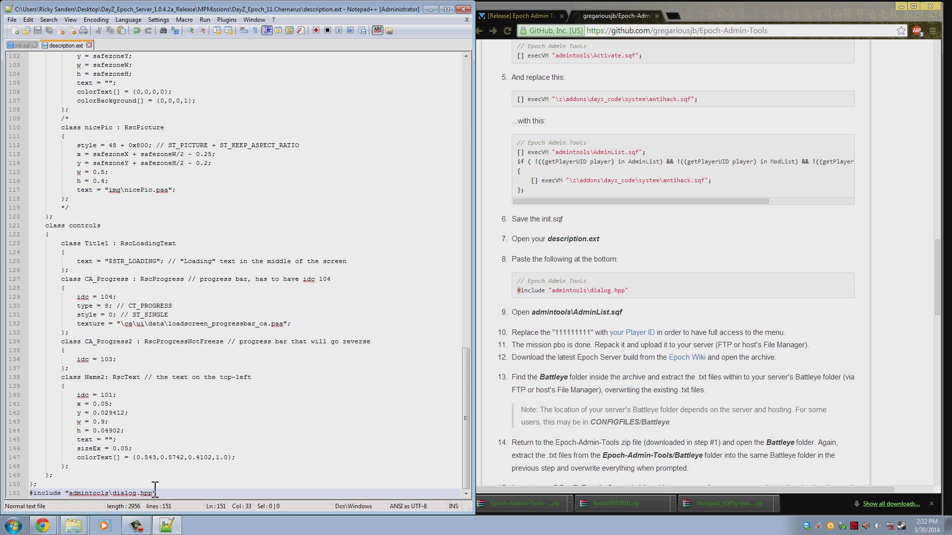
# Step: Bring up the DayZ_Epoch_11.Chernarus mission folder, minimize the editor and place the folder window near the desktop icons
pyautogui.moveTo(76, 518)
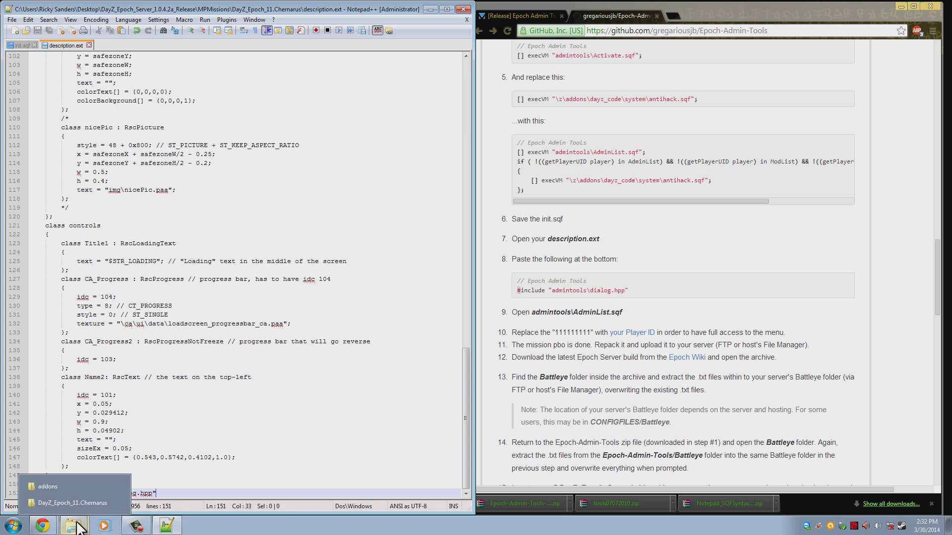
pyautogui.click(63, 502)
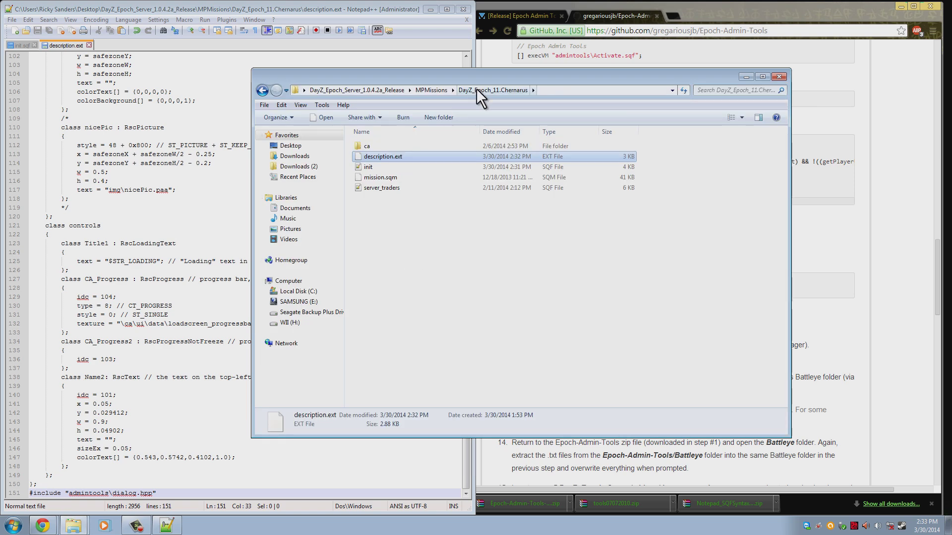
pyautogui.click(431, 10)
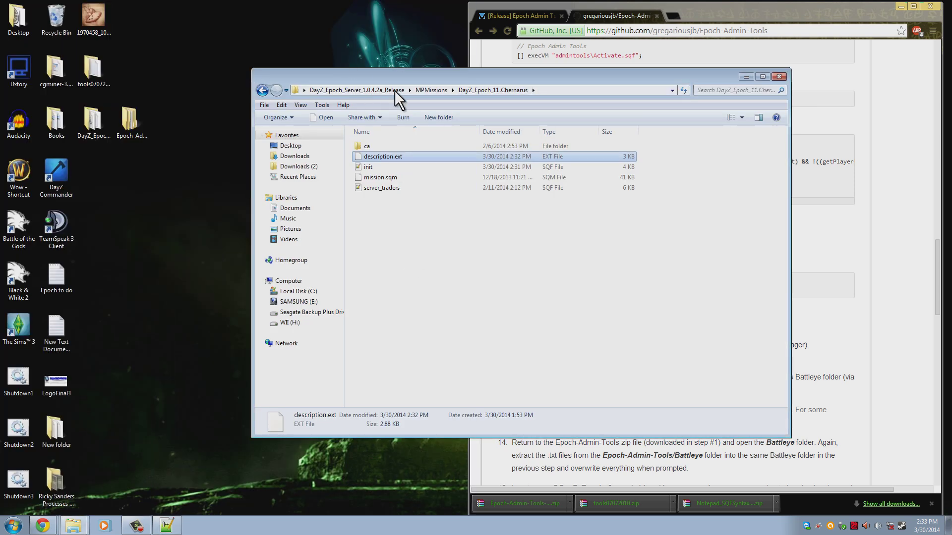
pyautogui.moveTo(406, 74); pyautogui.dragTo(314, 78)
# Step: Open the inner Epoch-Admin-Tools-master folder from the desktop and place its window beside the mission folder
pyautogui.click(124, 121)
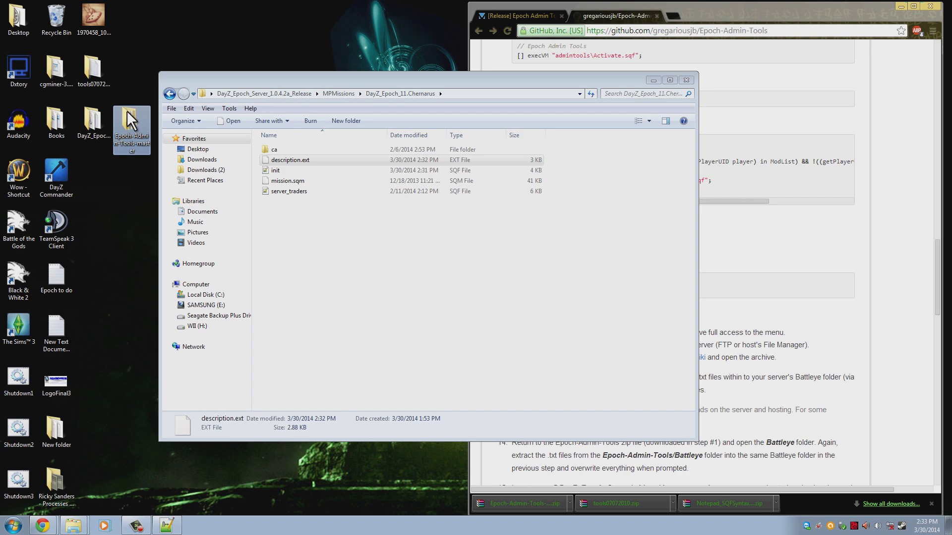
pyautogui.doubleClick(127, 111)
pyautogui.click(344, 161)
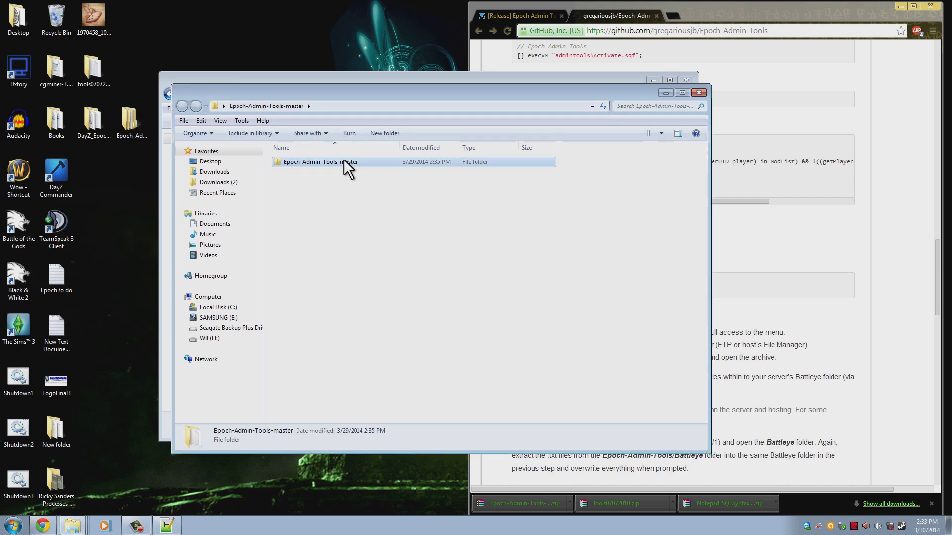
pyautogui.doubleClick(343, 161)
pyautogui.moveTo(419, 99); pyautogui.dragTo(732, 89)
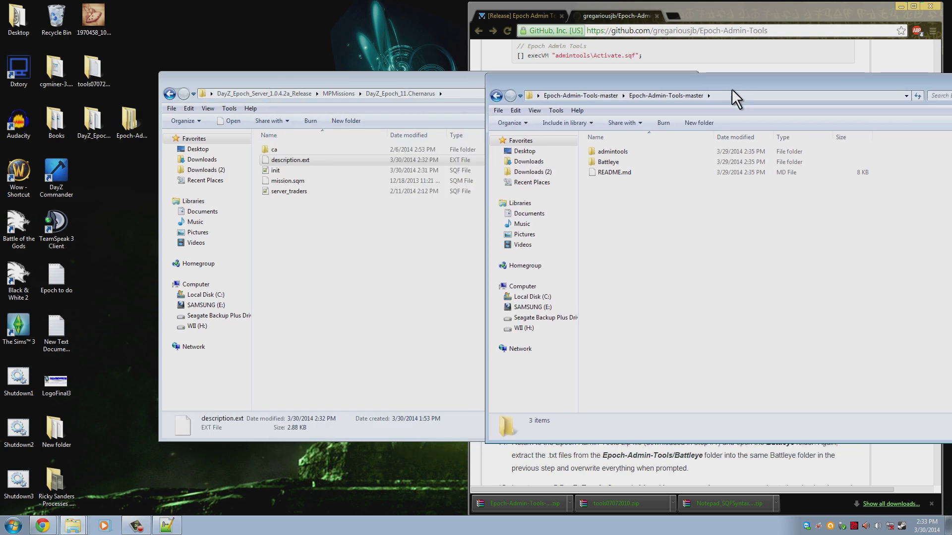
# Step: Move the admintools folder from Epoch-Admin-Tools-master into the root of the DayZ_Epoch_11.Chernarus mission folder
pyautogui.click(632, 153)
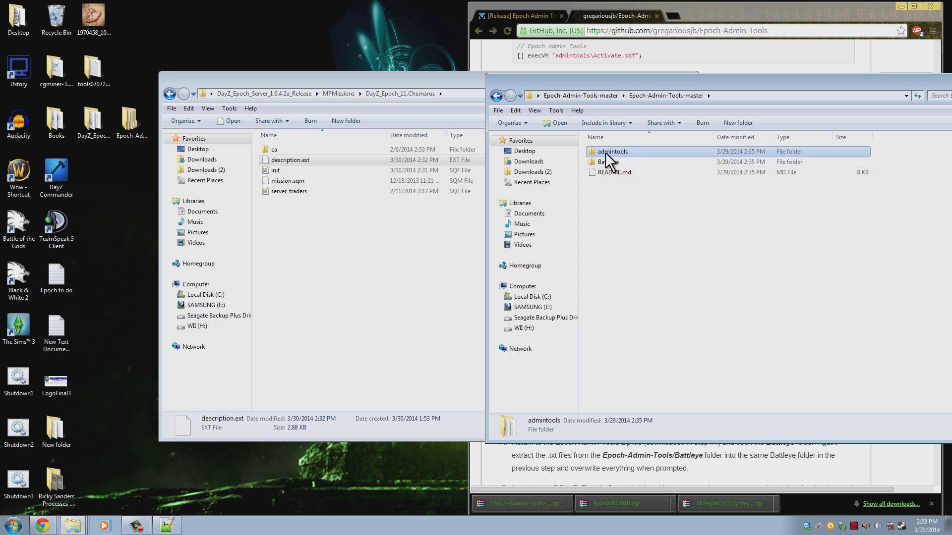
pyautogui.moveTo(608, 154); pyautogui.dragTo(373, 257)
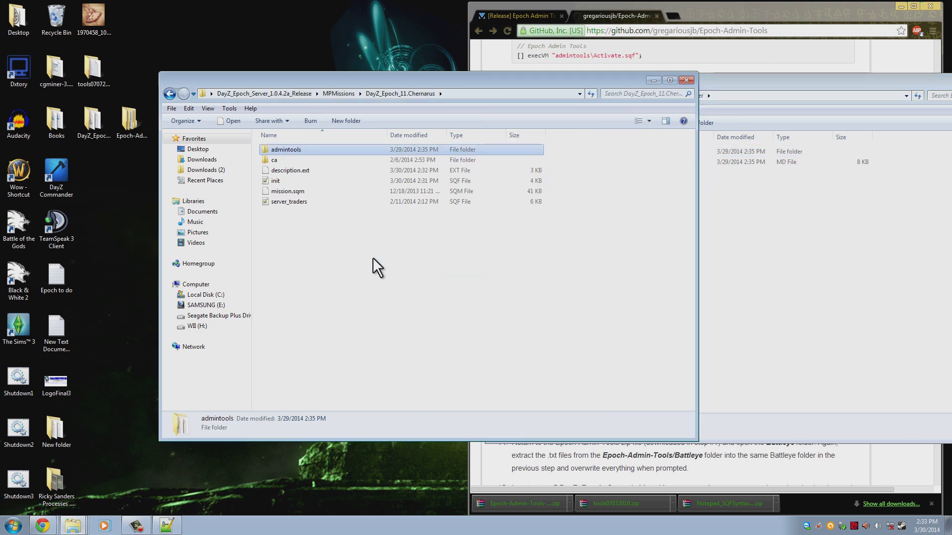
pyautogui.click(409, 274)
pyautogui.click(744, 194)
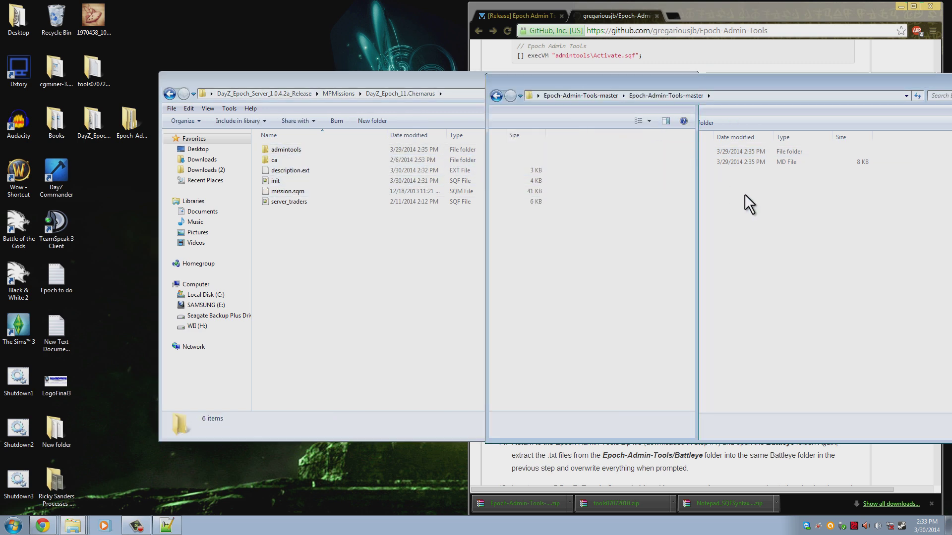
# Step: Open AdminList from the mission's admintools folder in the editor and review the tempList line that must not be modified
pyautogui.doubleClick(323, 150)
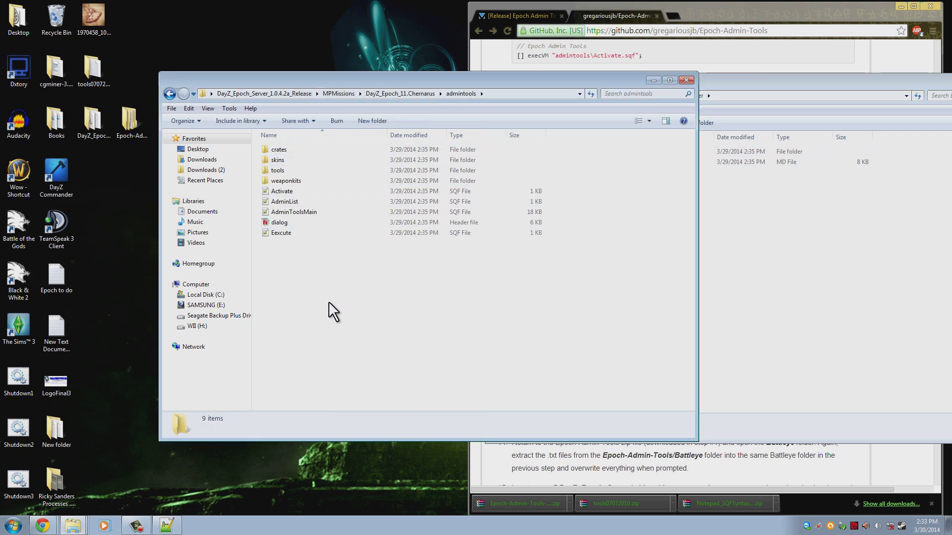
pyautogui.click(289, 202)
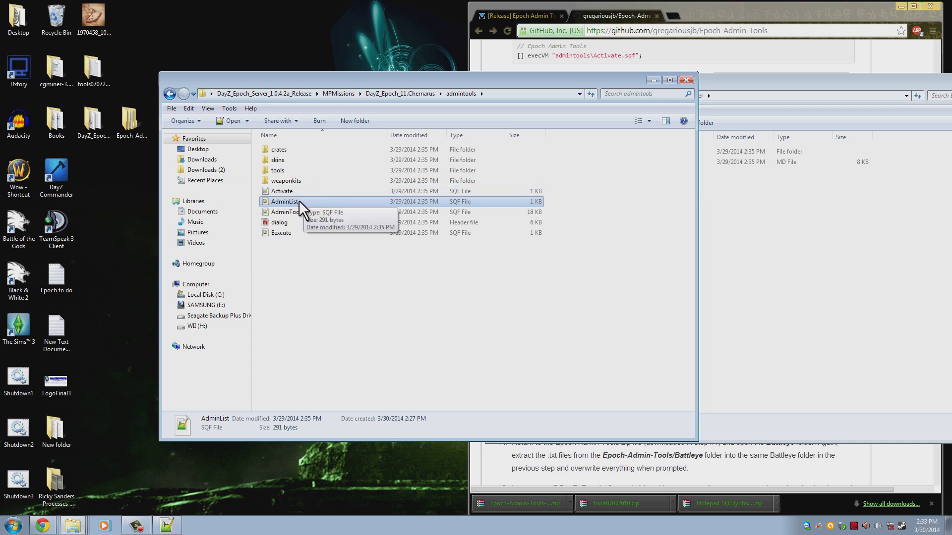
pyautogui.doubleClick(299, 201)
pyautogui.click(188, 76)
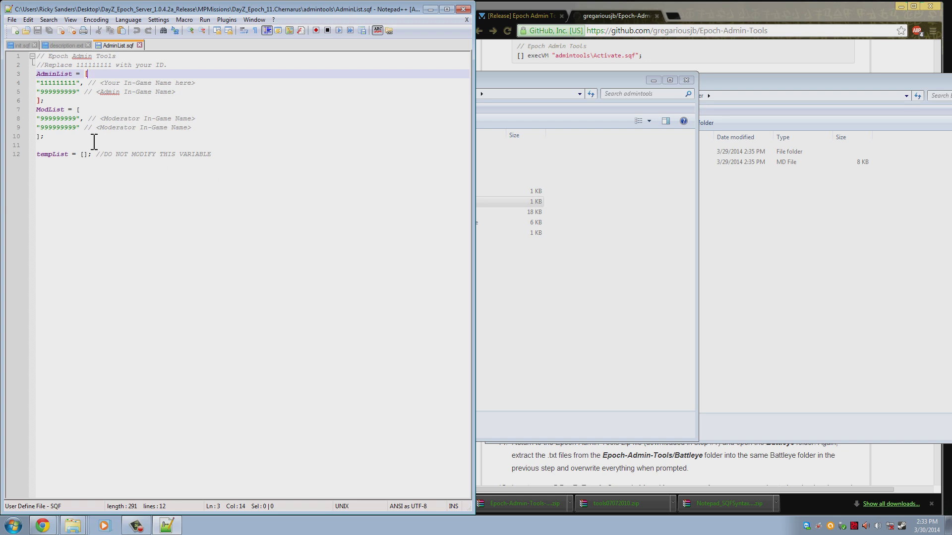
pyautogui.moveTo(264, 155); pyautogui.dragTo(18, 153)
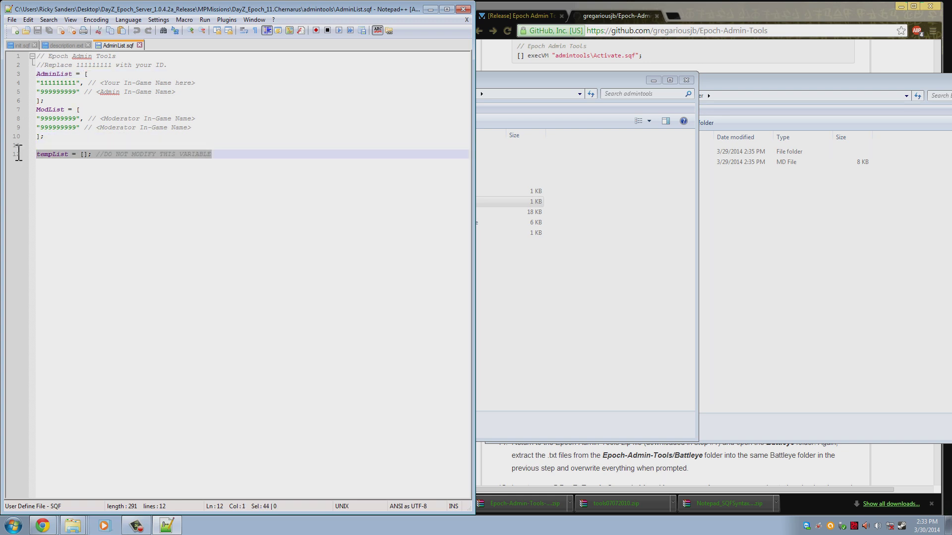
pyautogui.click(74, 138)
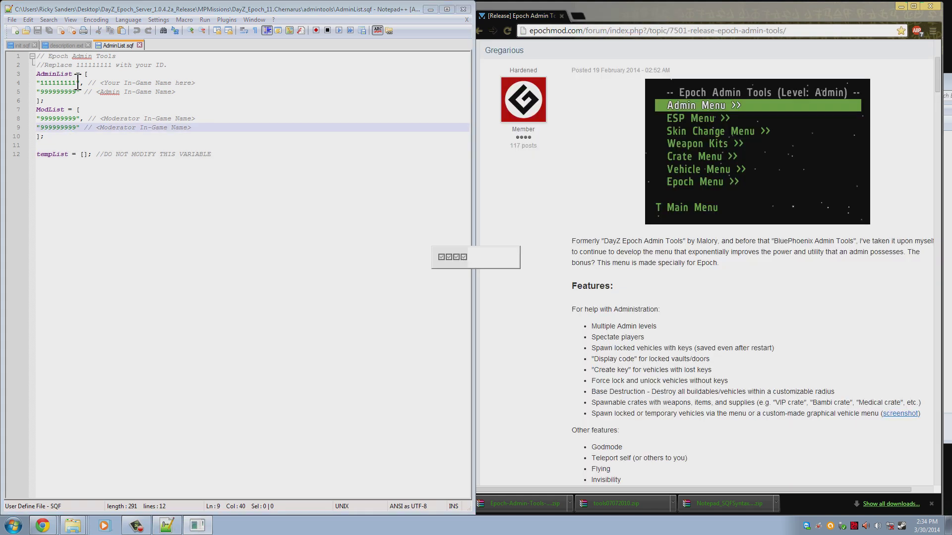
# Step: Replace the placeholder ID in the first AdminList entry with the main admin's player ID
pyautogui.moveTo(77, 83); pyautogui.dragTo(40, 83)
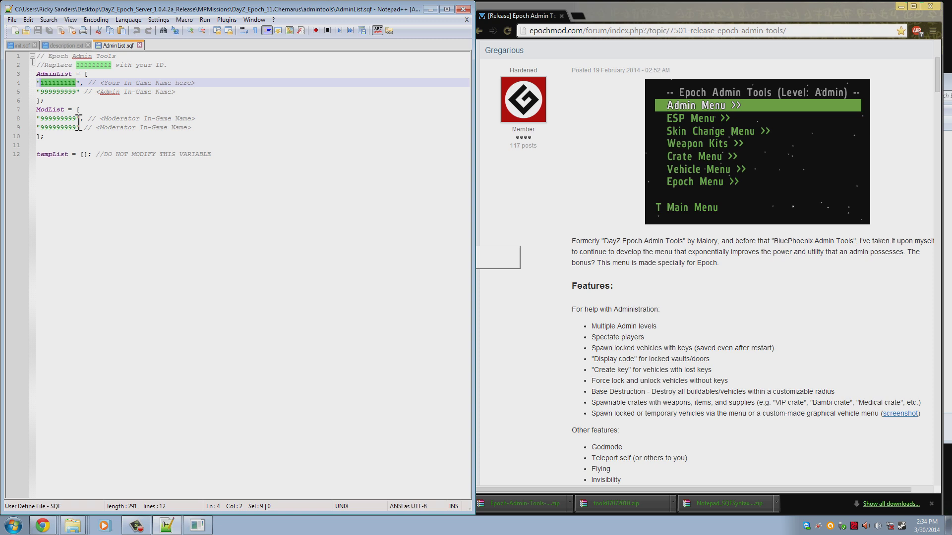
pyautogui.write('123456789')
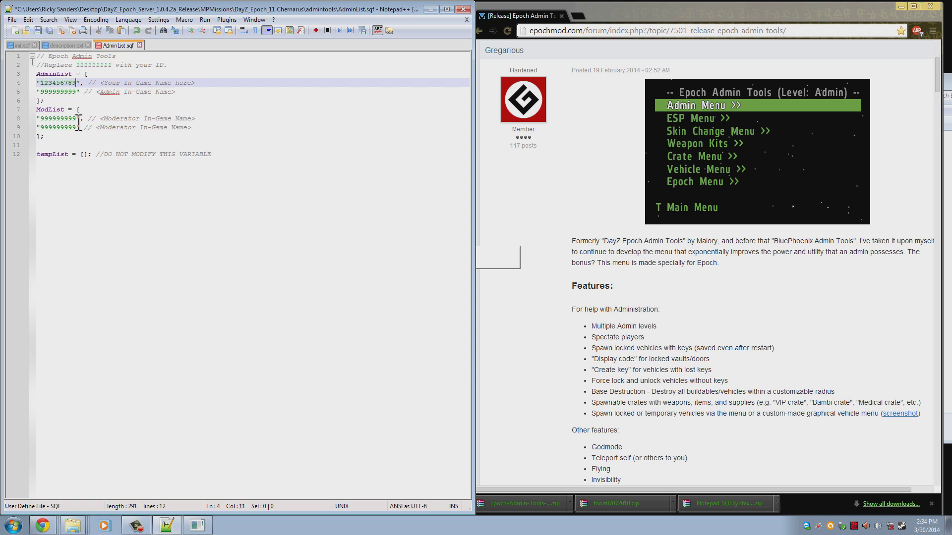
pyautogui.click(162, 65)
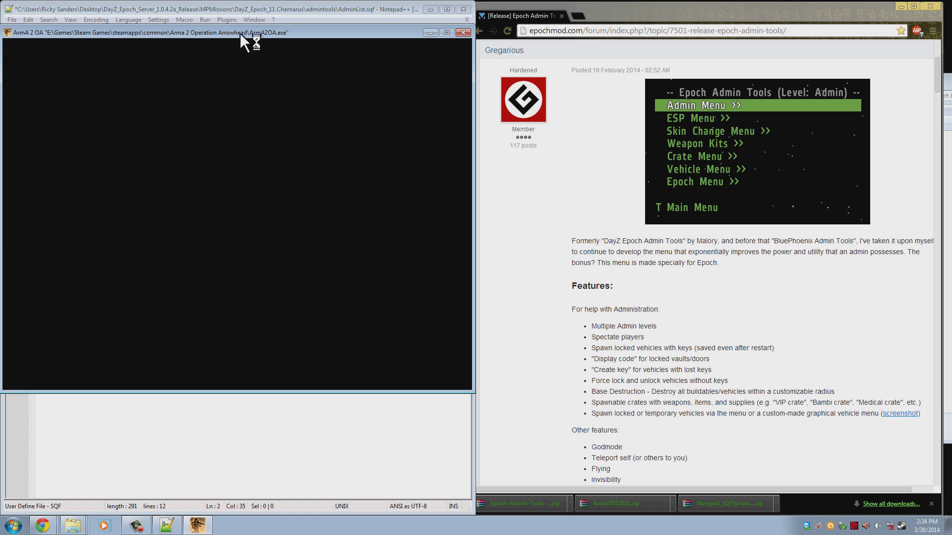
# Step: Bring the Notepad++ window to the front and dock it on the other half of the screen, beside the ArmA 2 OA window
pyautogui.click(284, 8)
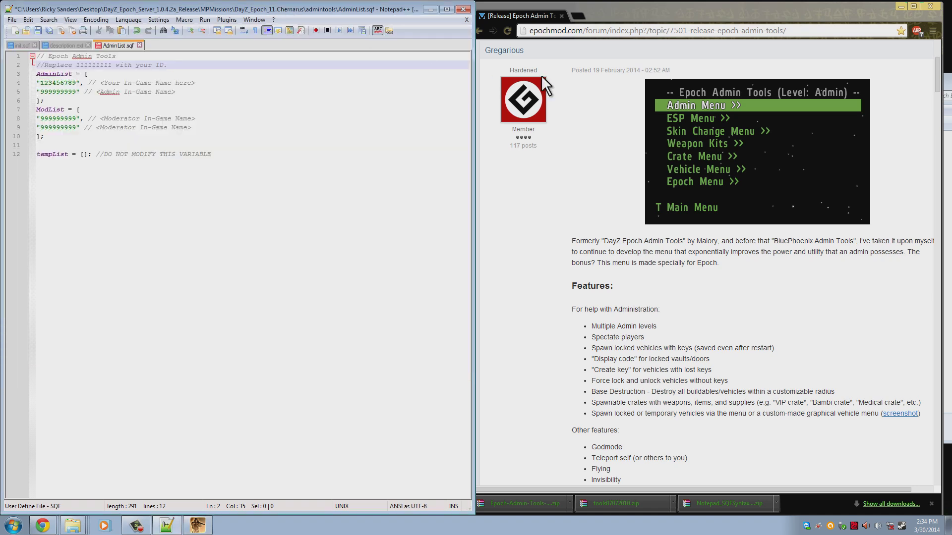
pyautogui.moveTo(356, 9); pyautogui.dragTo(949, 99)
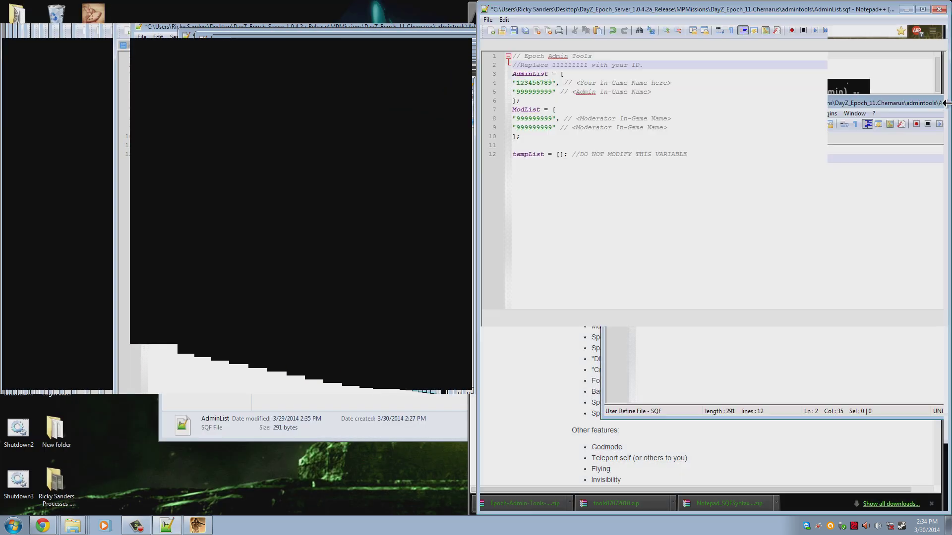
pyautogui.click(722, 104)
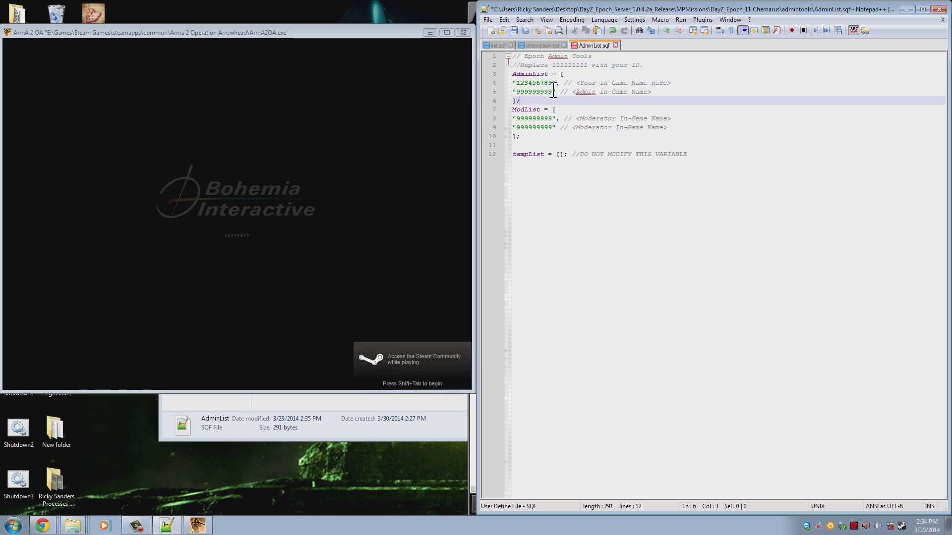
# Step: Replace the placeholder in the second AdminList entry with another admin's player ID and add a comma after it
pyautogui.moveTo(553, 93); pyautogui.dragTo(518, 92)
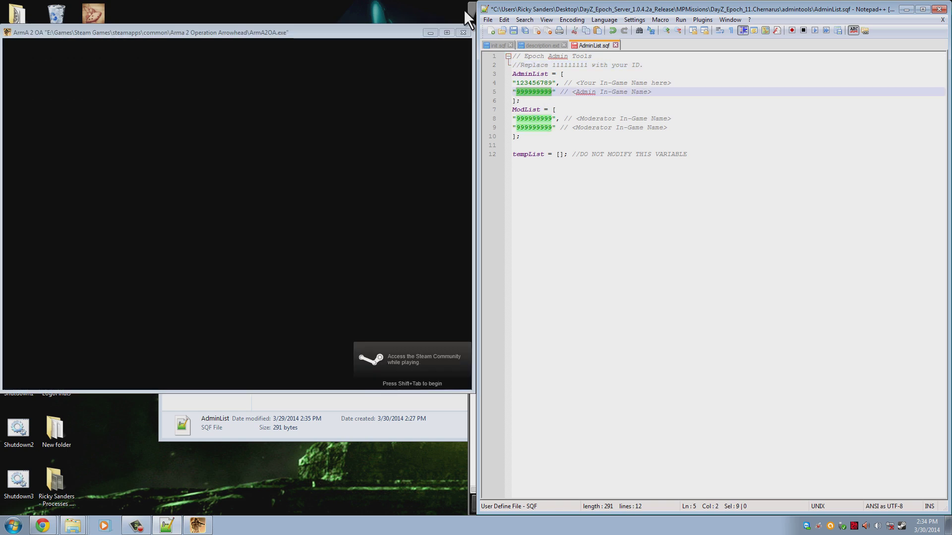
pyautogui.press('BackSpace')
pyautogui.press('BackSpace')
pyautogui.write('741258963')
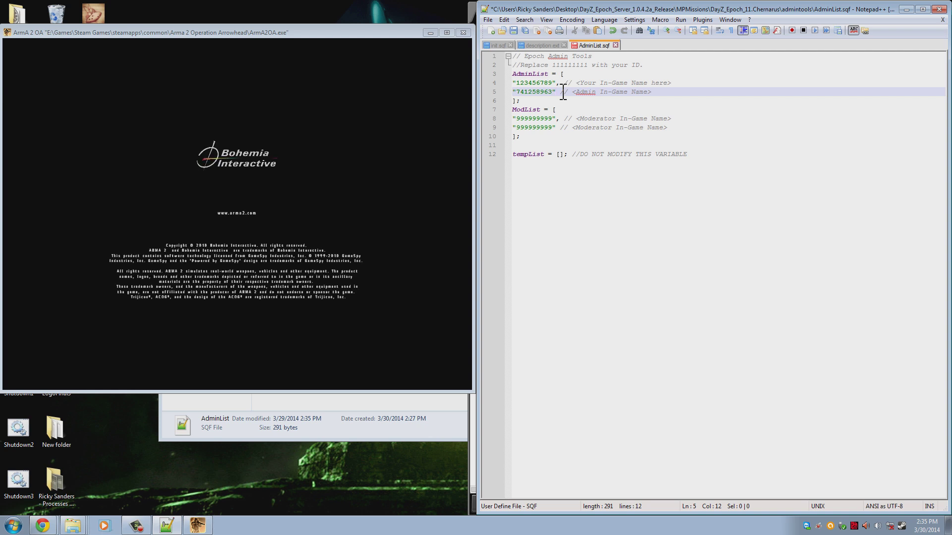
pyautogui.write(',')
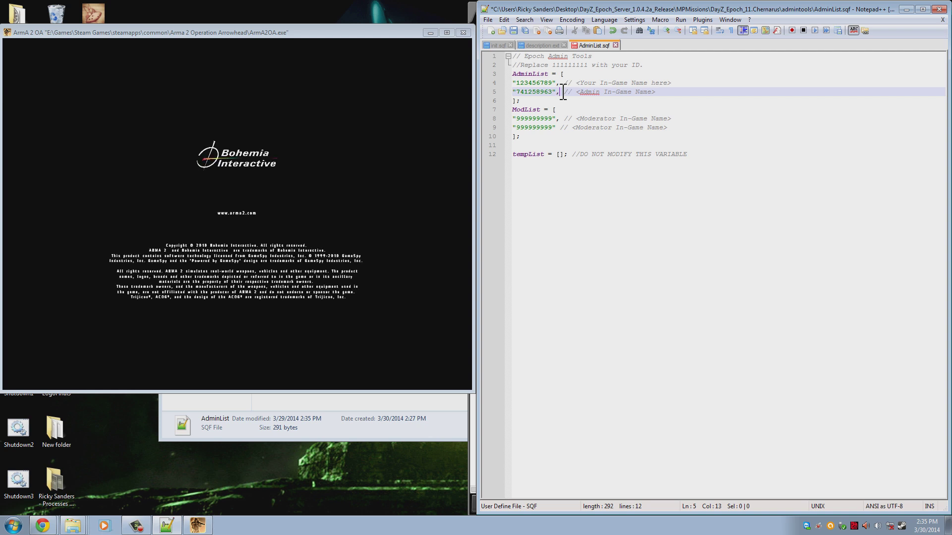
# Step: Add a third entry on a new line in AdminList with another admin's quoted player ID and no trailing comma
pyautogui.click(682, 92)
pyautogui.press('Return')
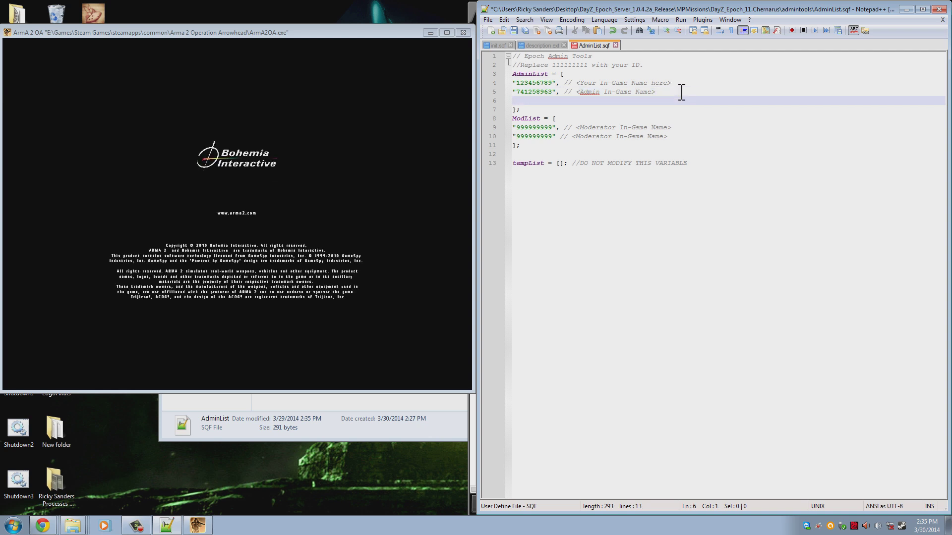
pyautogui.write('"')
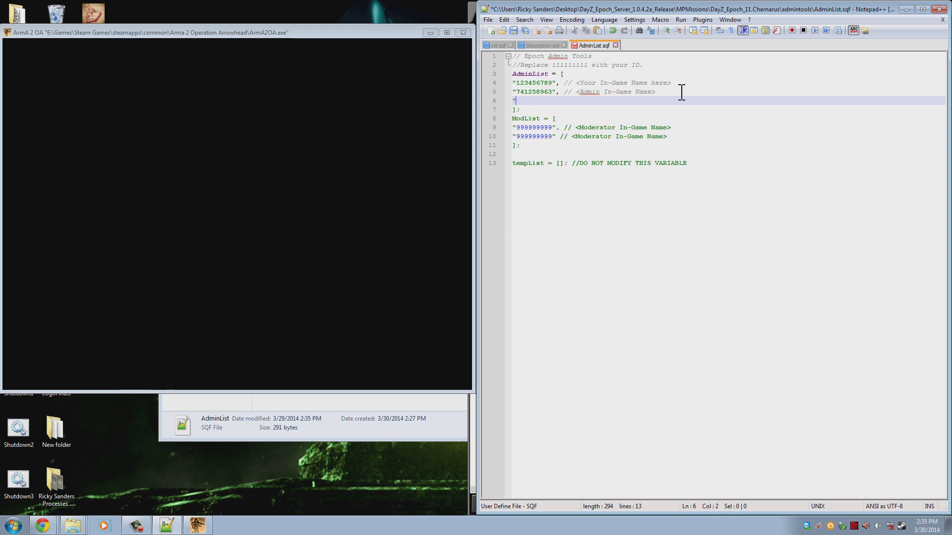
pyautogui.write('456789123"')
pyautogui.click(637, 91)
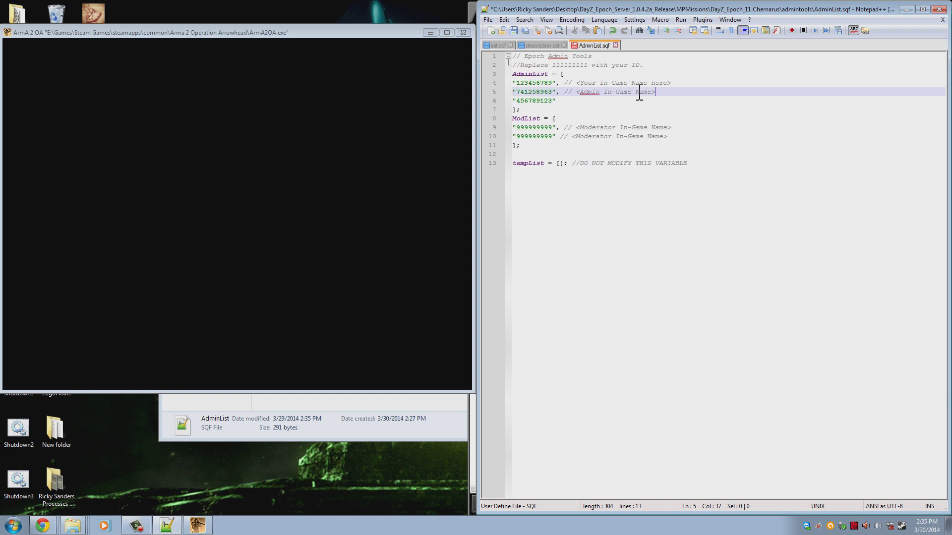
pyautogui.moveTo(575, 102); pyautogui.dragTo(491, 102)
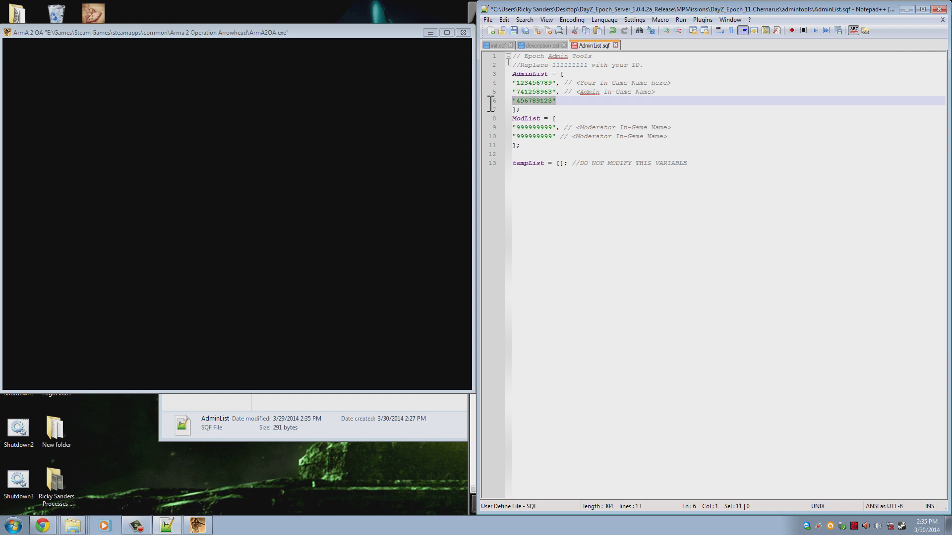
pyautogui.click(561, 92)
pyautogui.hotkey('shift', 'Up')
pyautogui.hotkey('shift', 'Home')
pyautogui.click(609, 108)
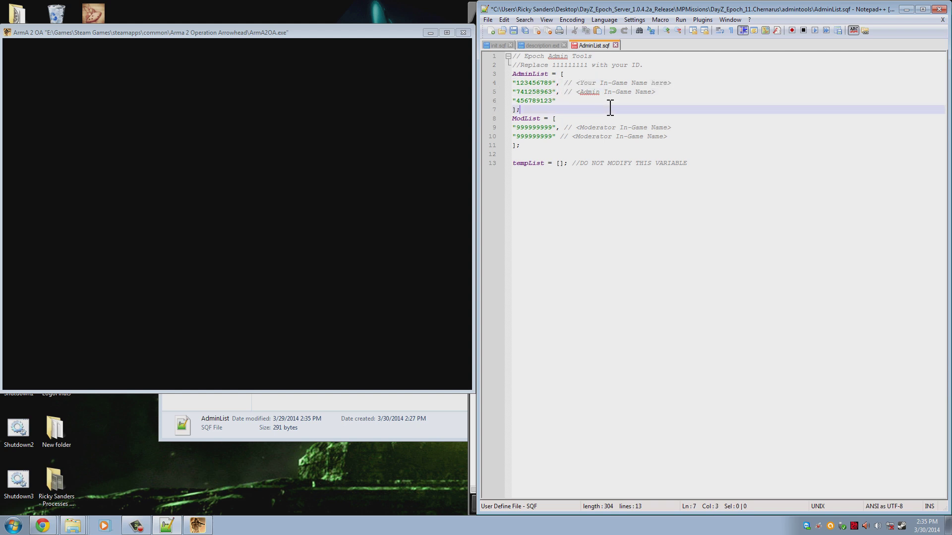
pyautogui.moveTo(661, 92); pyautogui.dragTo(574, 92)
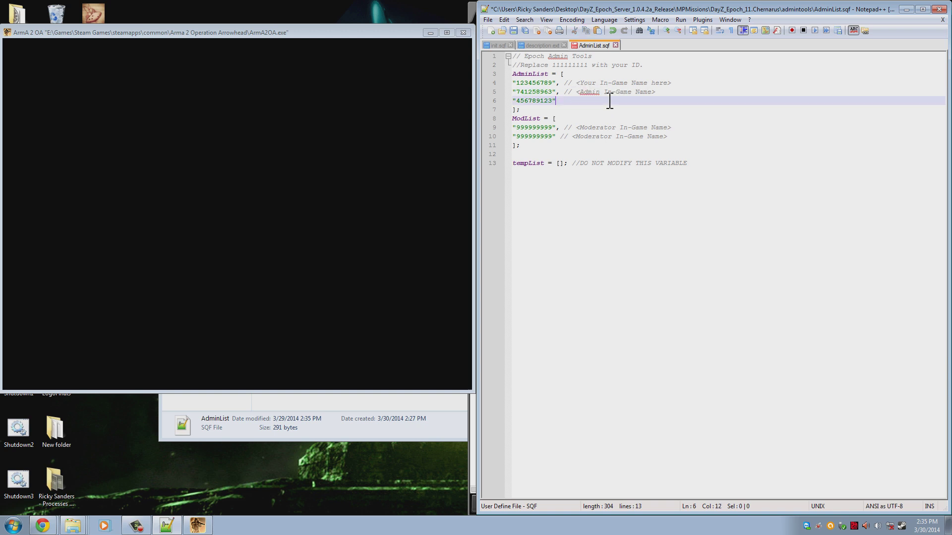
# Step: Try replacing the name placeholder in the first AdminList entry's comment with the admin's in-game name, and undo the edit
pyautogui.moveTo(668, 83); pyautogui.dragTo(581, 82)
pyautogui.write('Nox>')
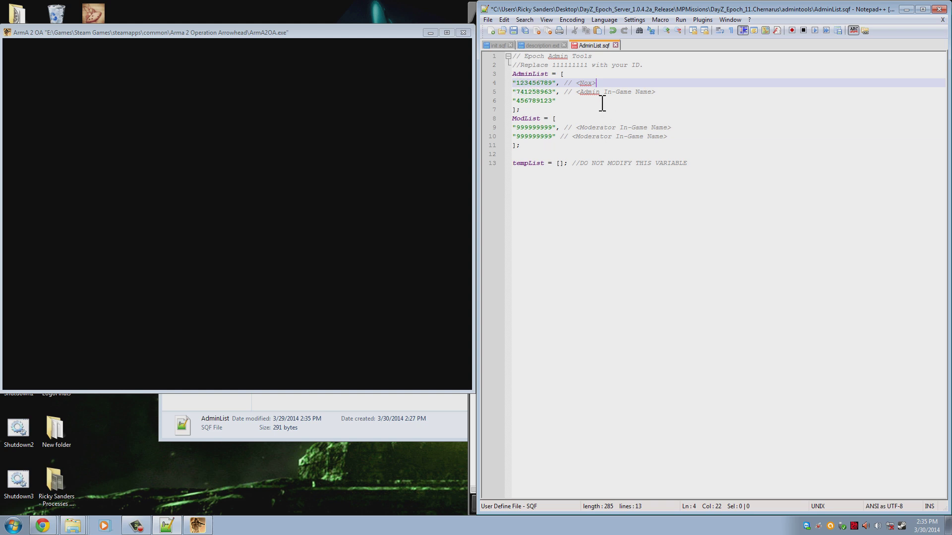
pyautogui.click(653, 92)
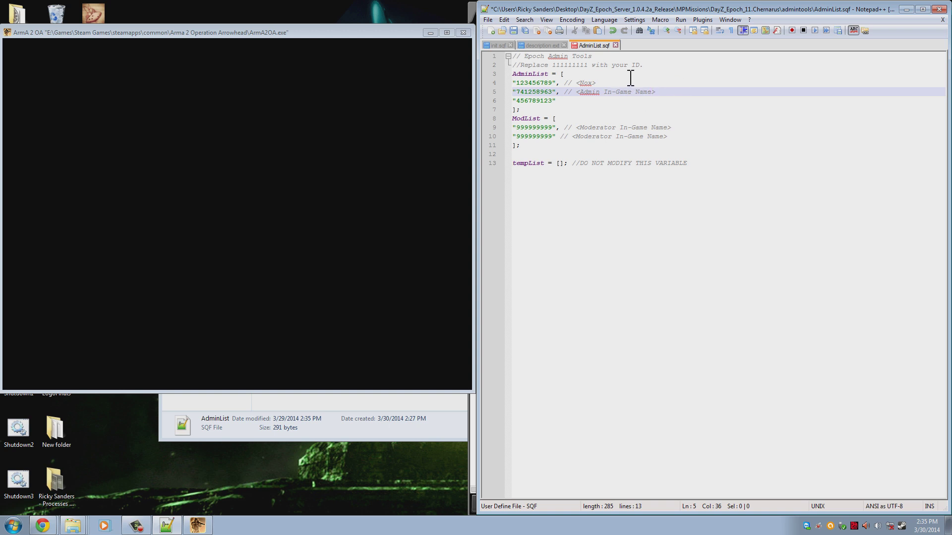
pyautogui.moveTo(623, 82); pyautogui.dragTo(422, 90)
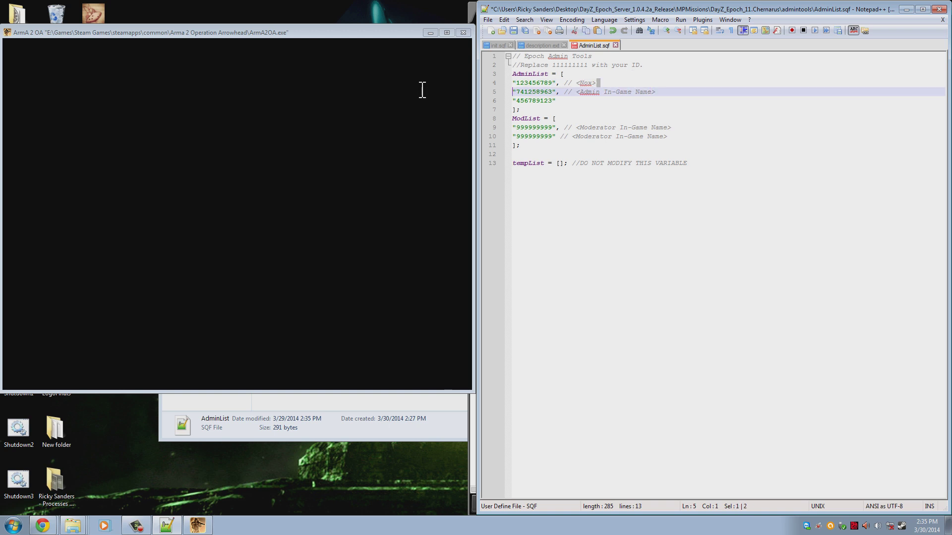
pyautogui.click(655, 90)
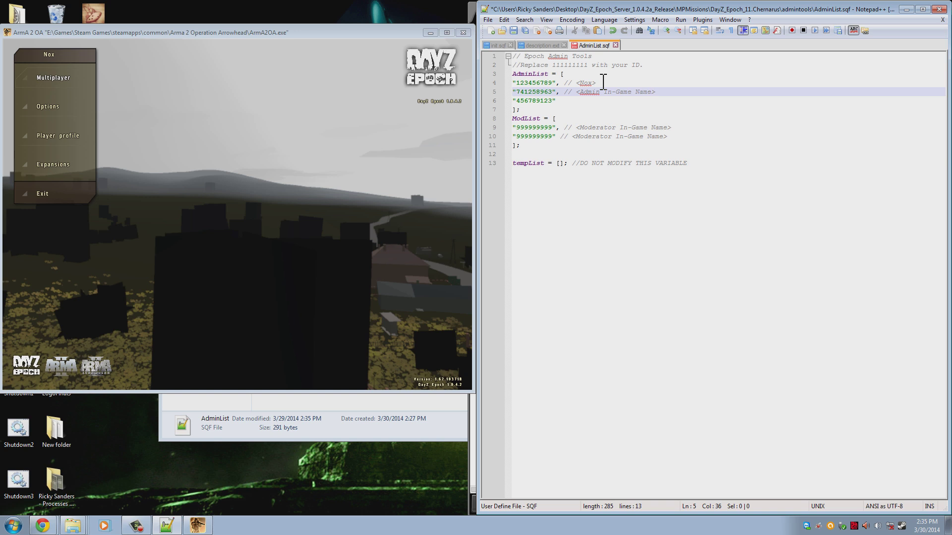
pyautogui.hotkey('ctrl', 'z')
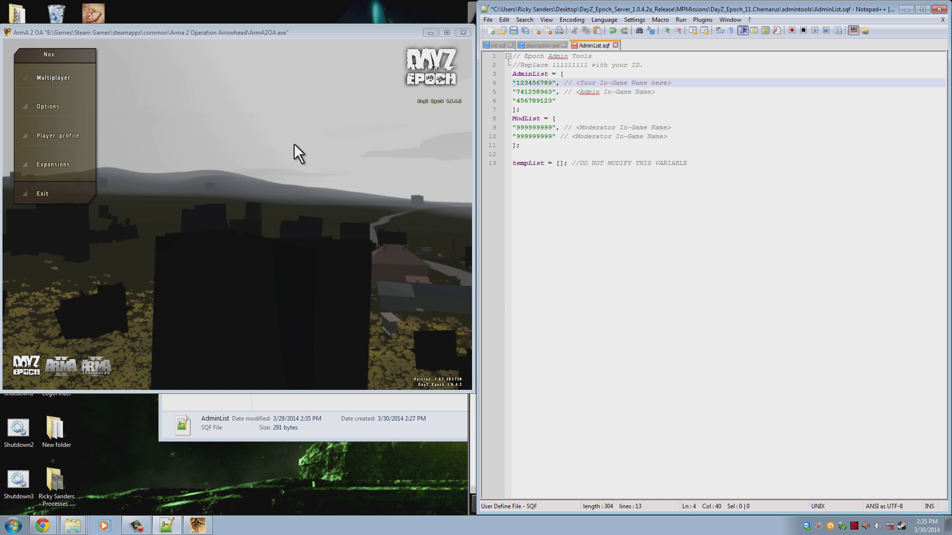
# Step: Switch to ArmA 2 OA, view the player ID in the current player profile's edit dialog, and cancel out
pyautogui.click(410, 197)
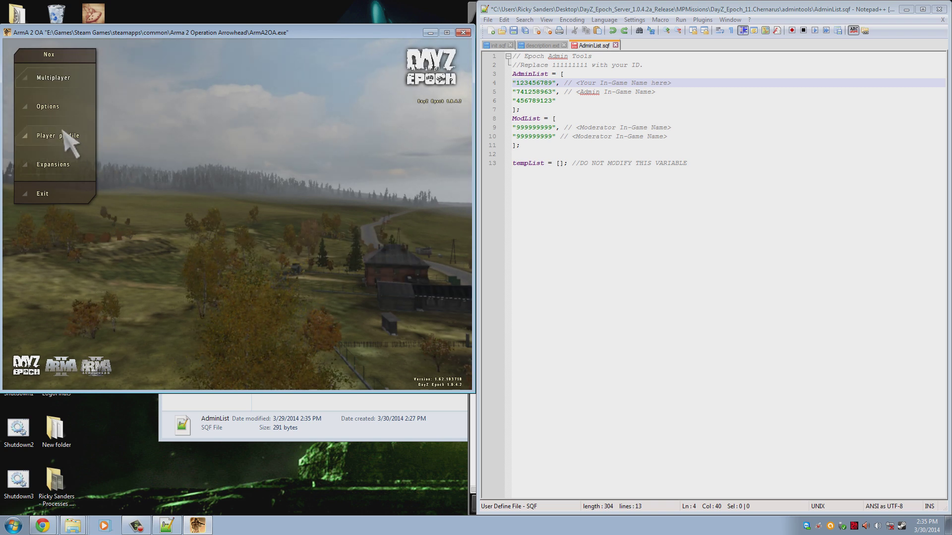
pyautogui.click(63, 134)
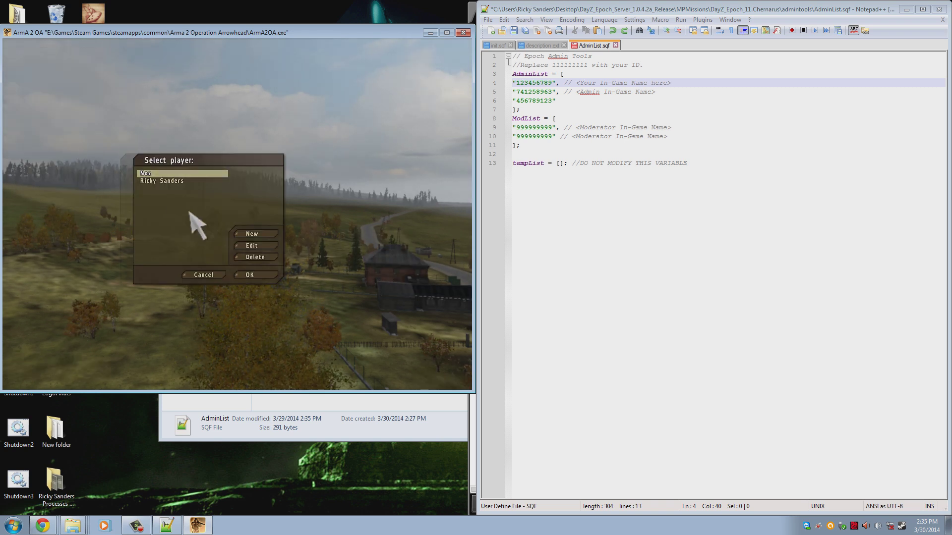
pyautogui.click(173, 172)
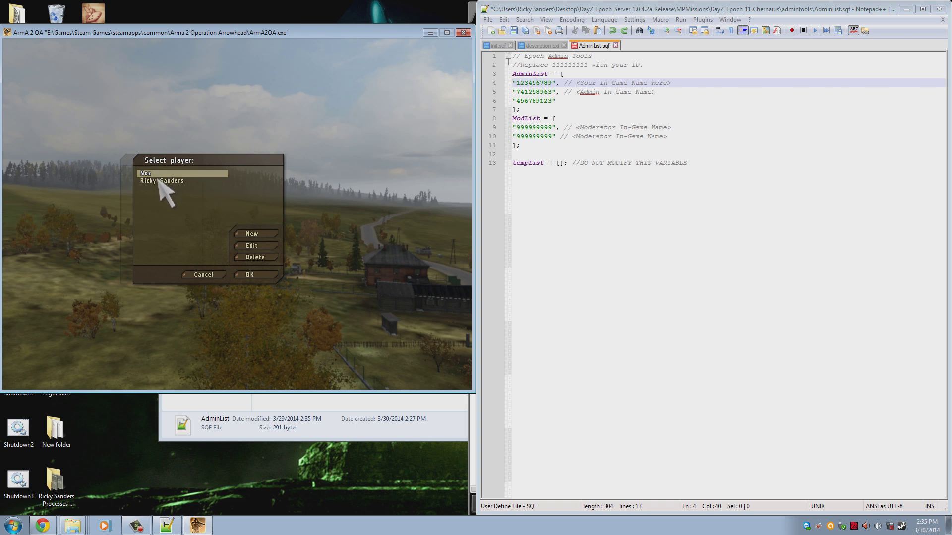
pyautogui.click(262, 248)
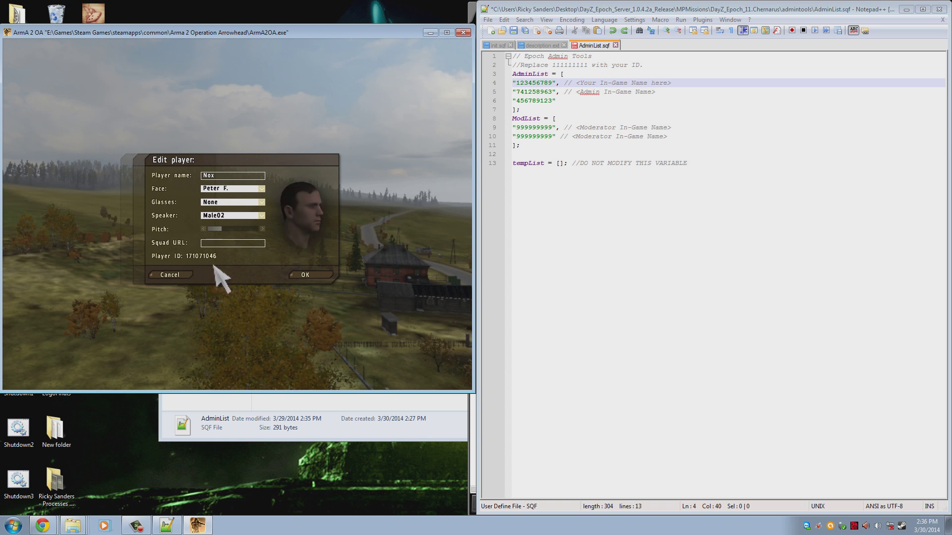
pyautogui.click(170, 275)
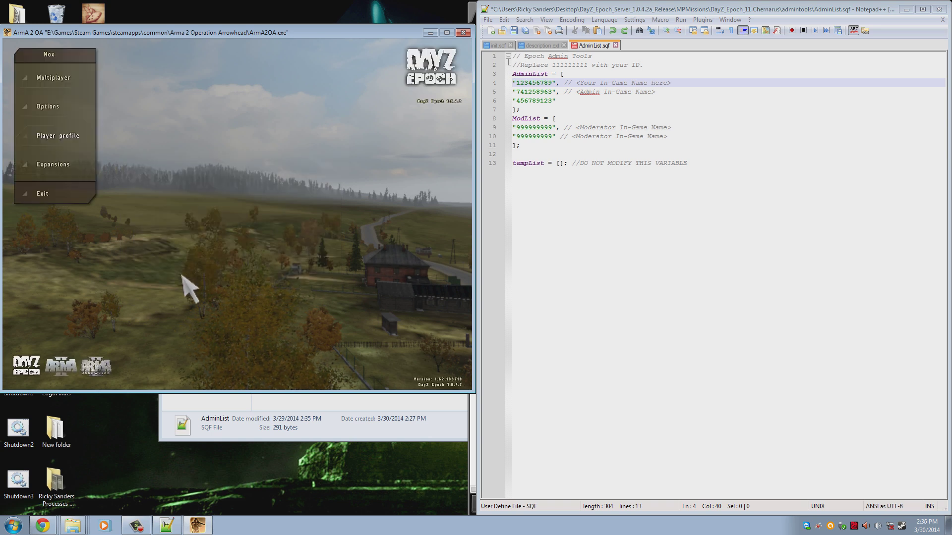
# Step: Exit ArmA 2 OA and close the Steam update news window
pyautogui.click(52, 193)
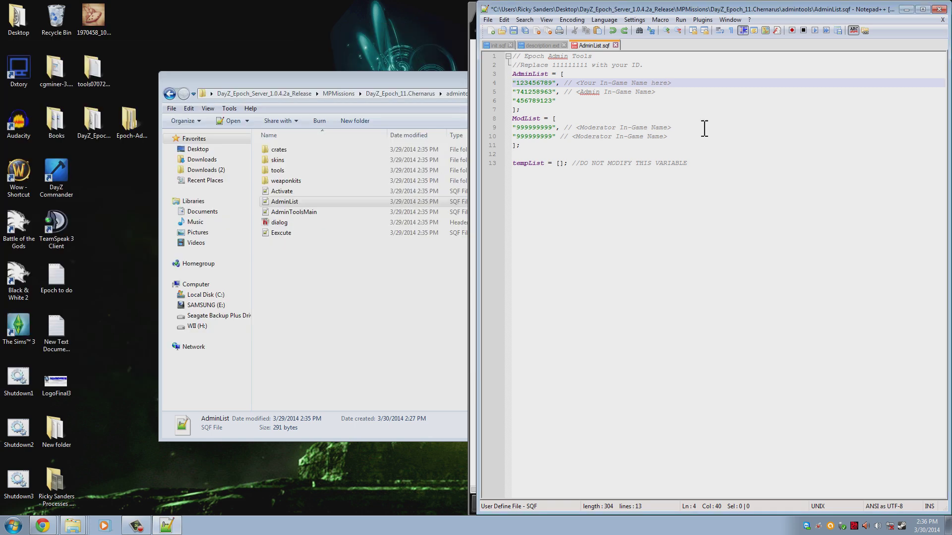
pyautogui.click(734, 109)
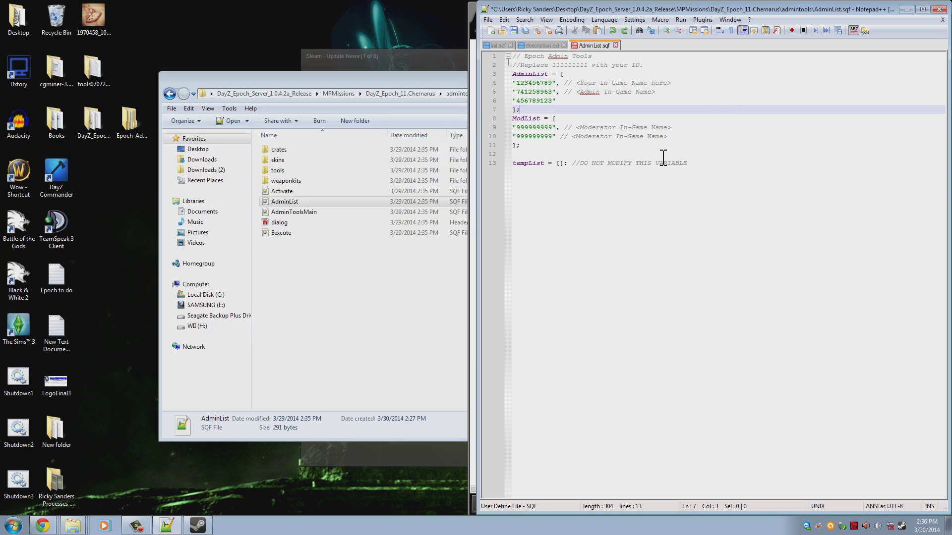
pyautogui.click(442, 69)
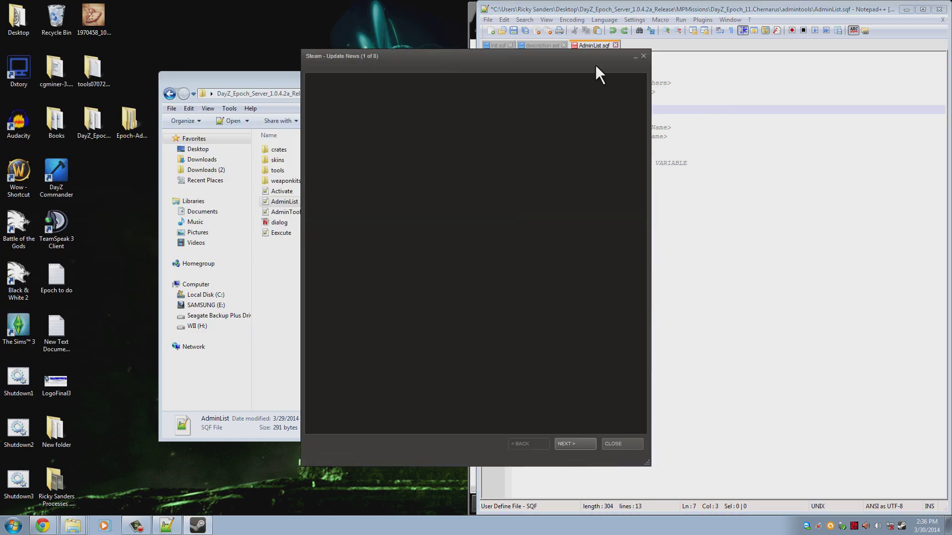
pyautogui.click(644, 55)
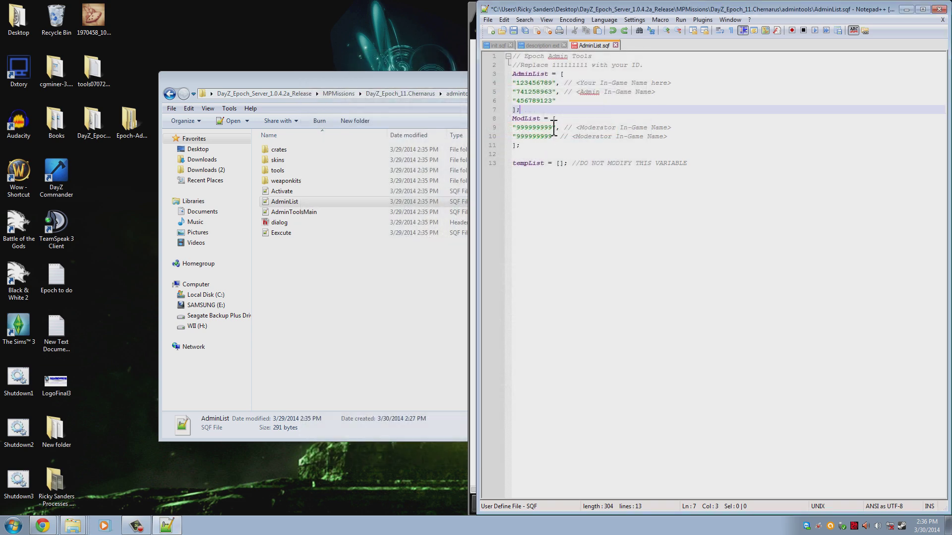
# Step: Try adding a comma after the last moderator ID in ModList, and remove it again
pyautogui.doubleClick(550, 128)
pyautogui.click(557, 136)
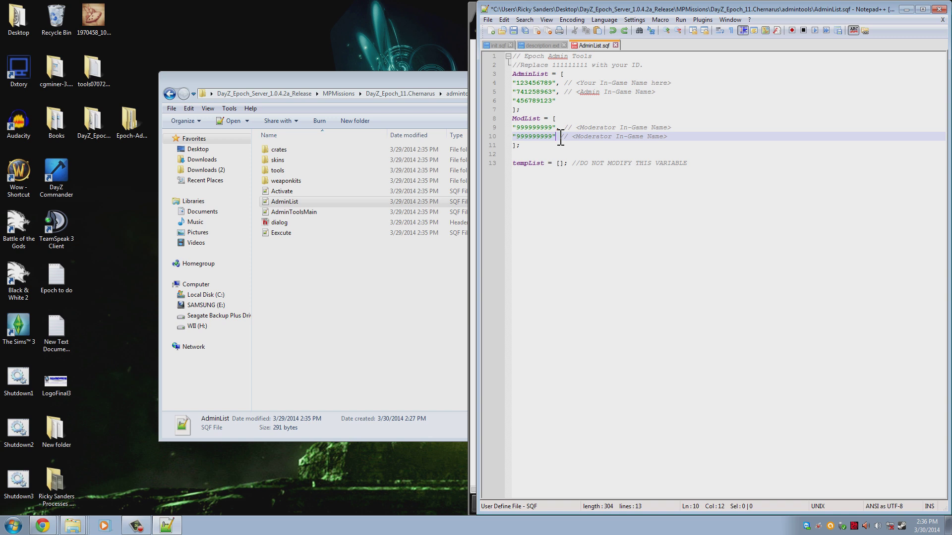
pyautogui.write(',')
pyautogui.press('BackSpace')
pyautogui.click(604, 111)
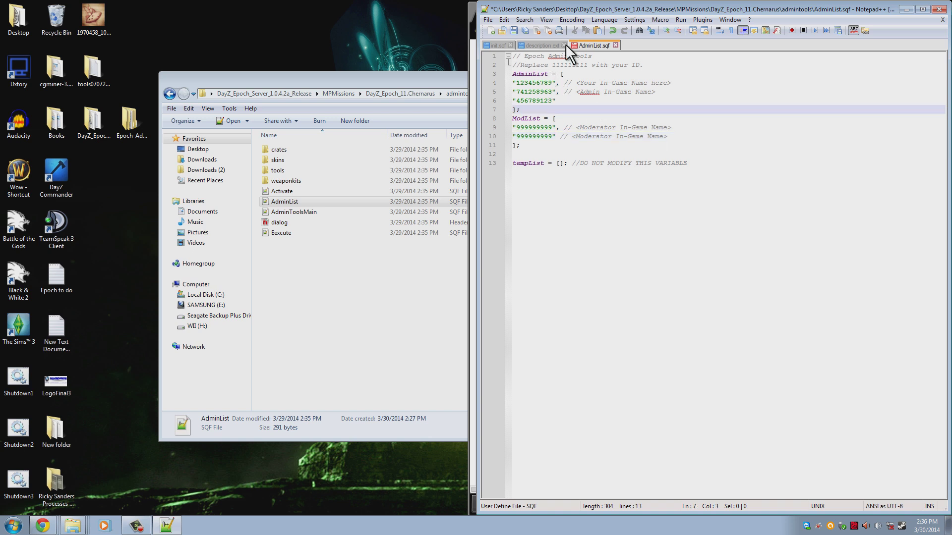
# Step: Save AdminList.sqf with the edited admin IDs
pyautogui.click(511, 27)
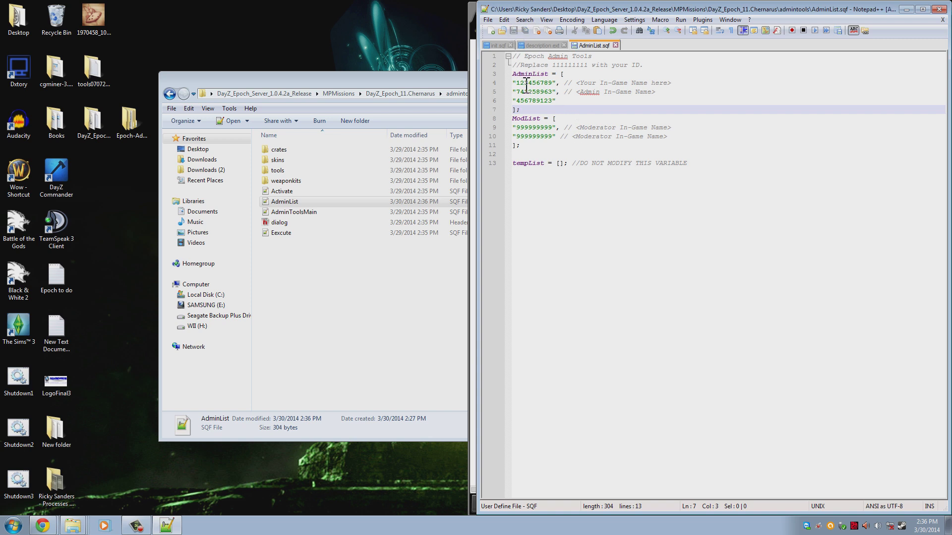
pyautogui.moveTo(516, 83); pyautogui.dragTo(554, 83)
pyautogui.click(655, 117)
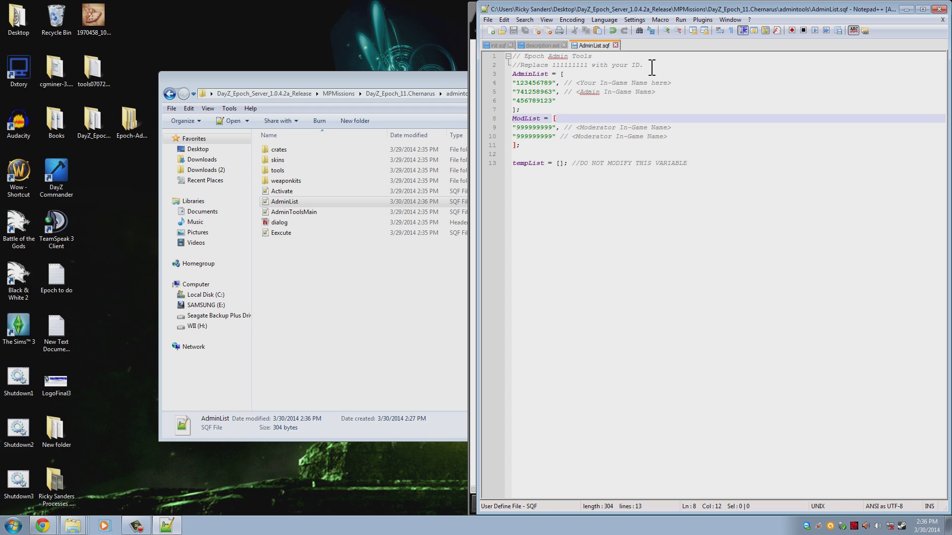
# Step: Minimize Notepad++ to uncover the GitHub instructions and bring the admintools folder window fully into view
pyautogui.click(902, 9)
pyautogui.moveTo(436, 84); pyautogui.dragTo(243, 77)
pyautogui.click(538, 207)
pyautogui.hotkey('ctrl', 'w')
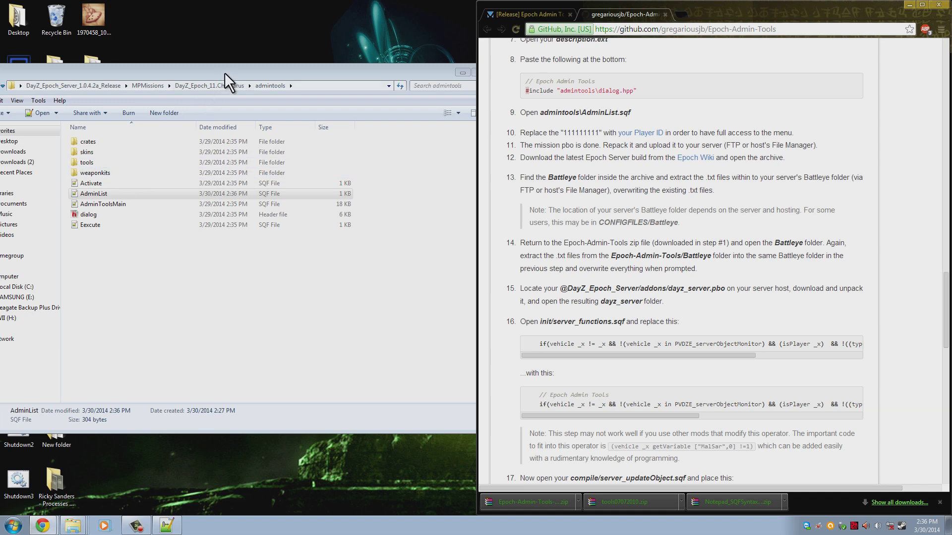
pyautogui.moveTo(224, 72); pyautogui.dragTo(432, 49)
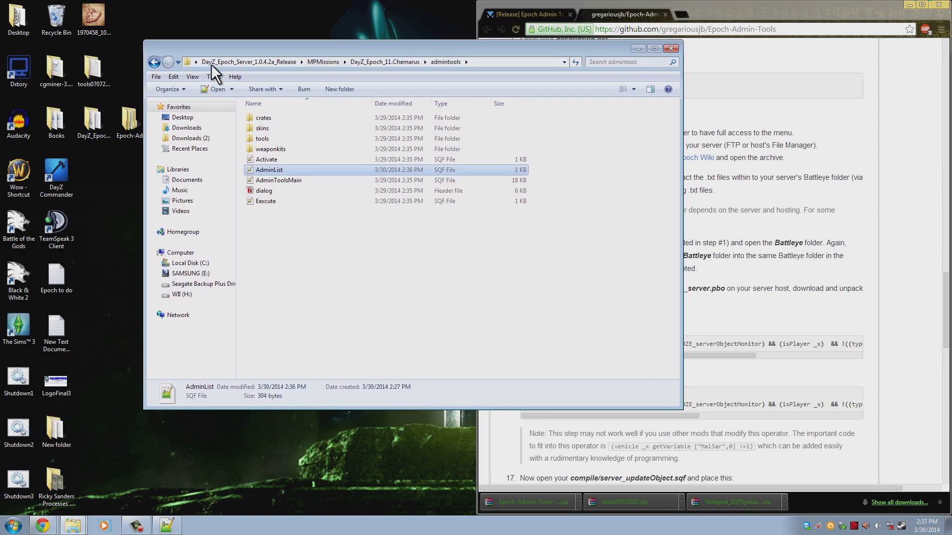
# Step: Go back from admintools to the MPMissions folder and minimize that folder window
pyautogui.click(154, 62)
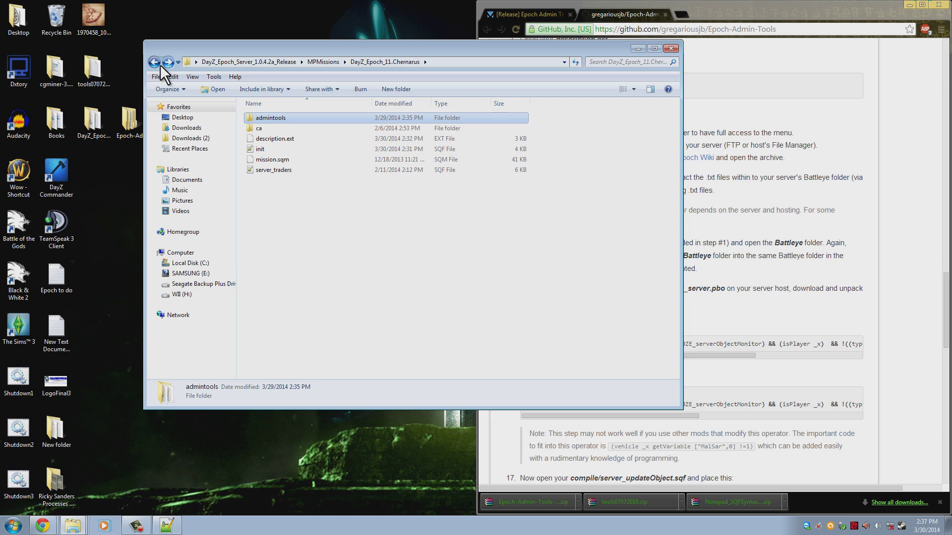
pyautogui.click(160, 64)
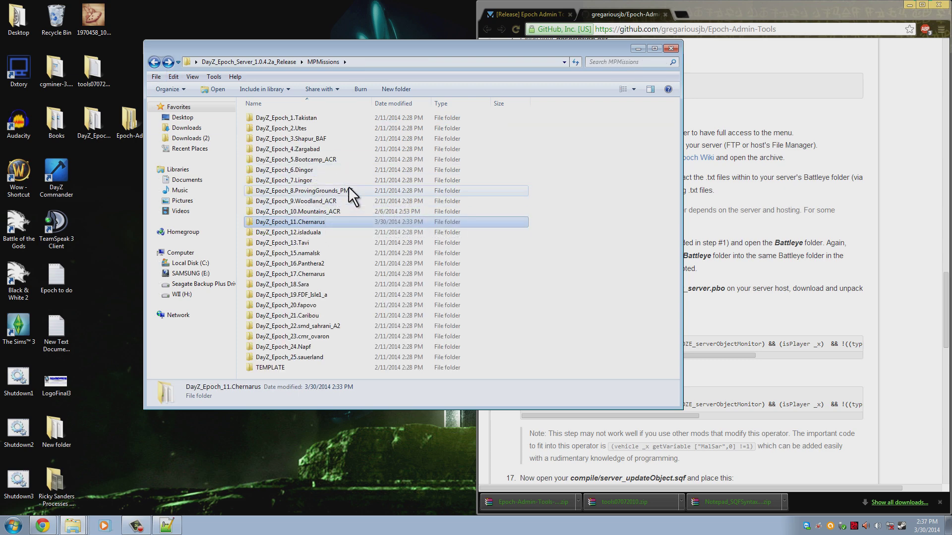
pyautogui.click(639, 48)
# Step: Open the Battleye folder inside DayZ_Epoch_Server_1.0.4.2a_Release from the desktop and arrange it beside the GitHub instructions
pyautogui.click(95, 126)
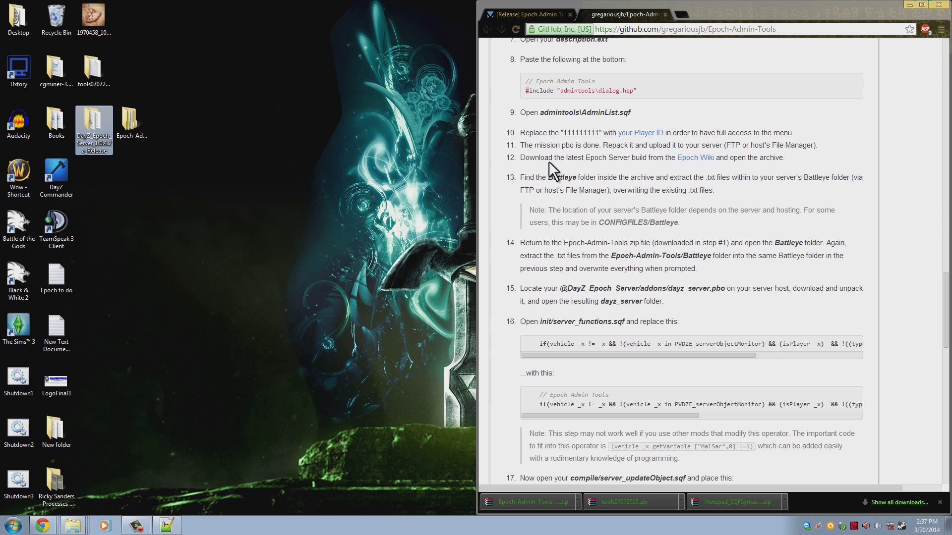
pyautogui.doubleClick(107, 136)
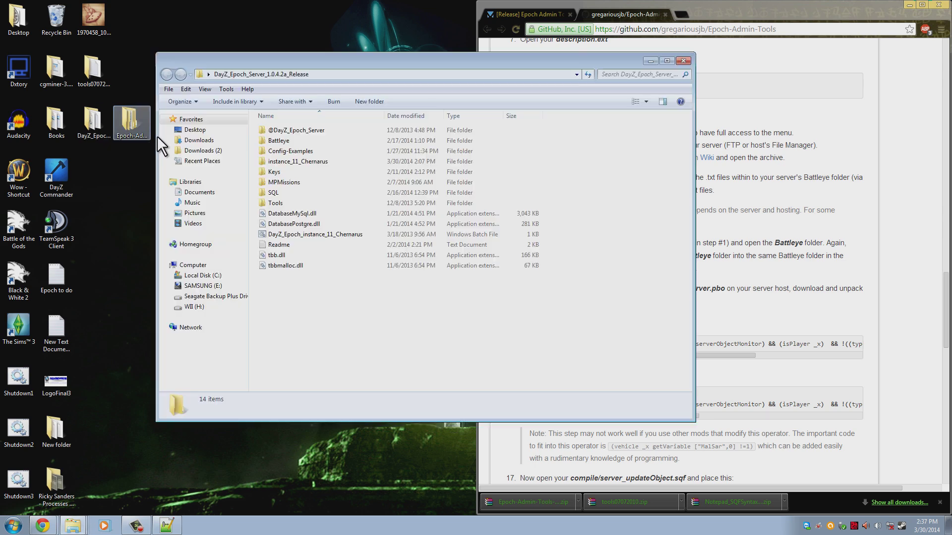
pyautogui.doubleClick(319, 144)
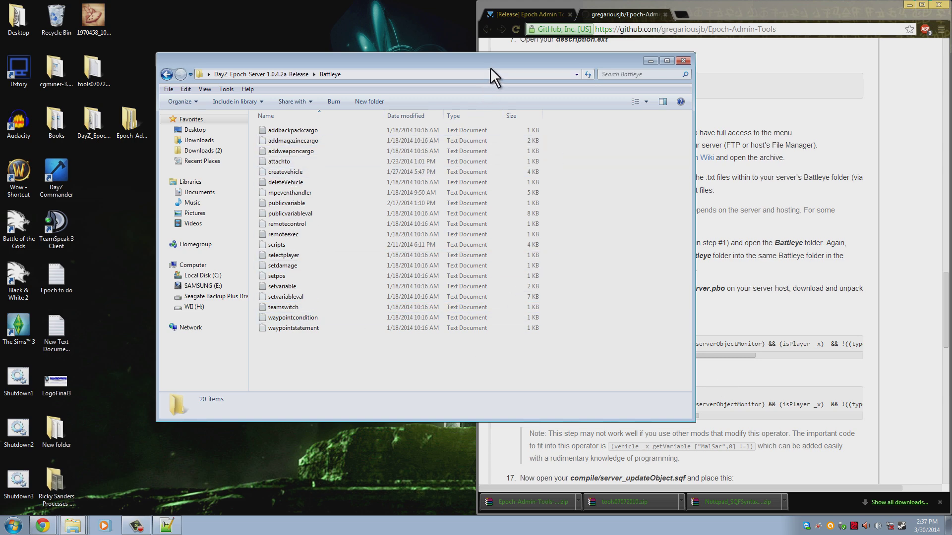
pyautogui.moveTo(478, 64); pyautogui.dragTo(381, 66)
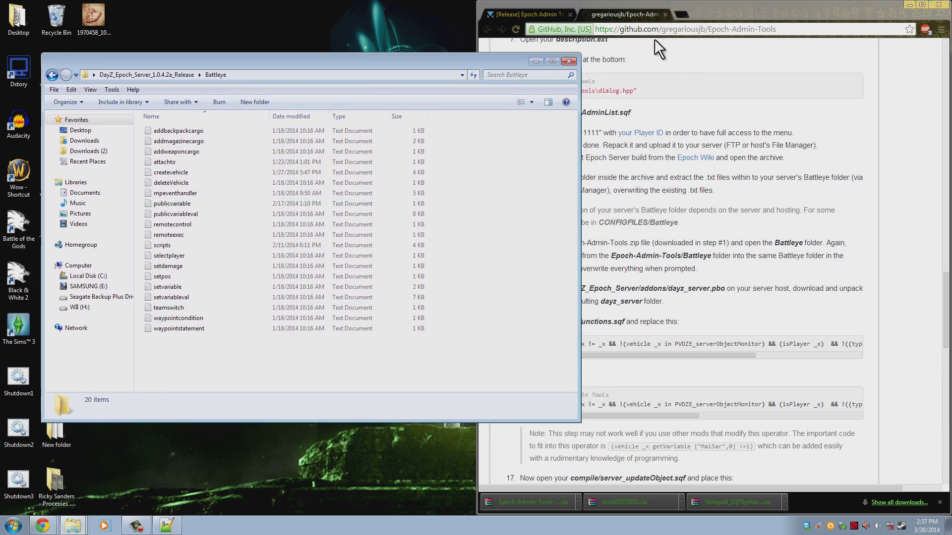
pyautogui.click(702, 6)
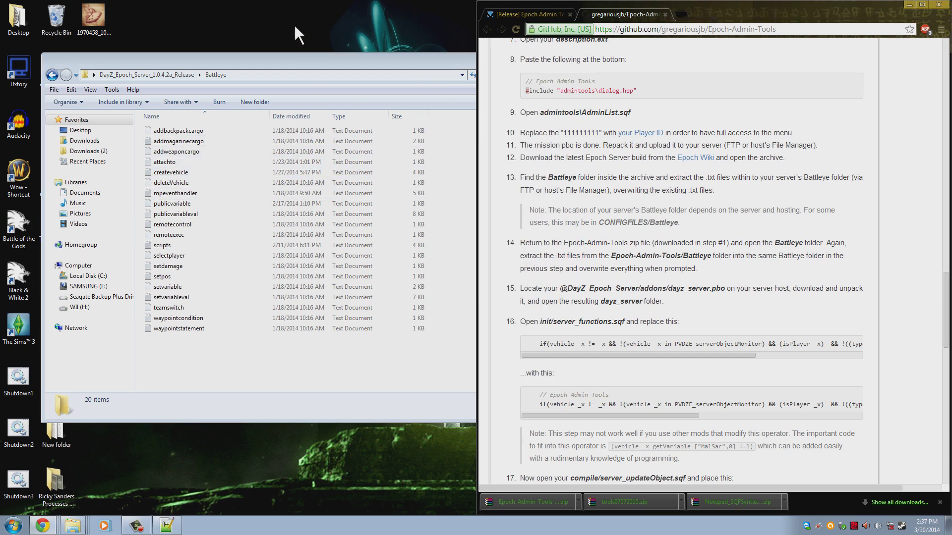
# Step: Open the Battleye folder nested in Epoch-Admin-Tools-master from the desktop and move that desktop folder's icon below the DayZ_Epoch folder
pyautogui.moveTo(264, 54); pyautogui.dragTo(370, 61)
pyautogui.doubleClick(121, 122)
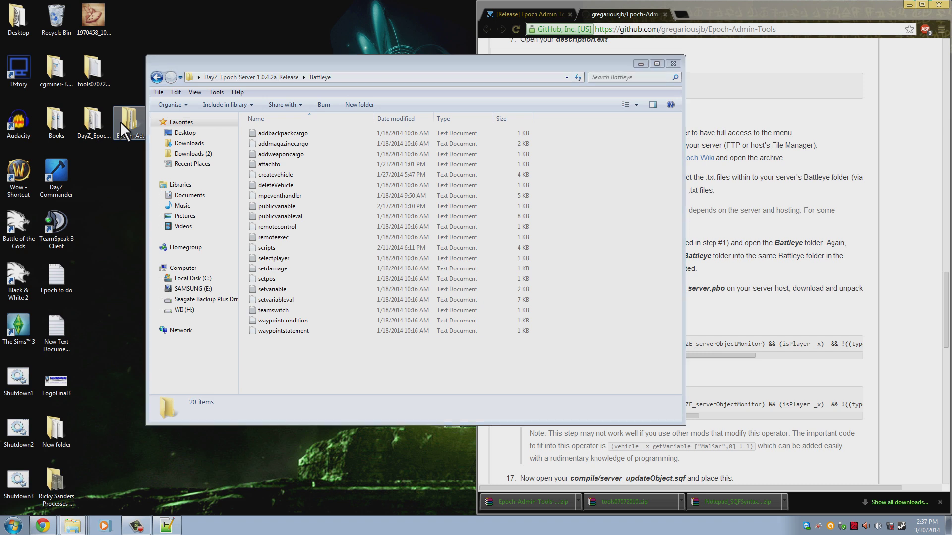
pyautogui.click(367, 146)
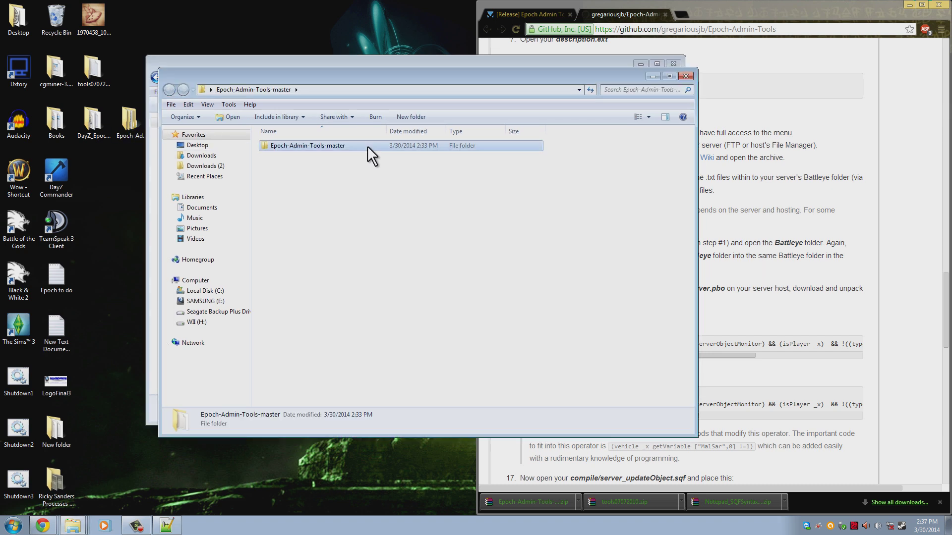
pyautogui.doubleClick(367, 145)
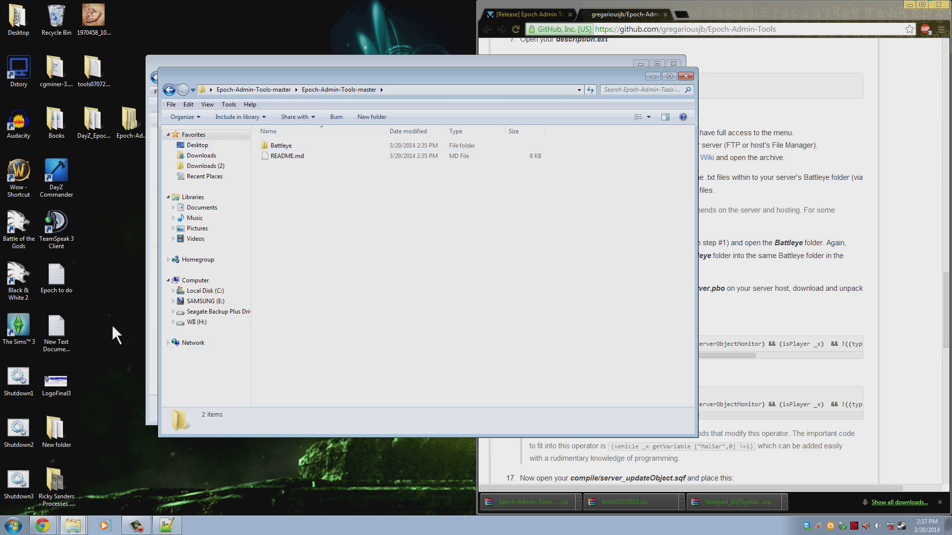
pyautogui.moveTo(128, 122); pyautogui.dragTo(103, 168)
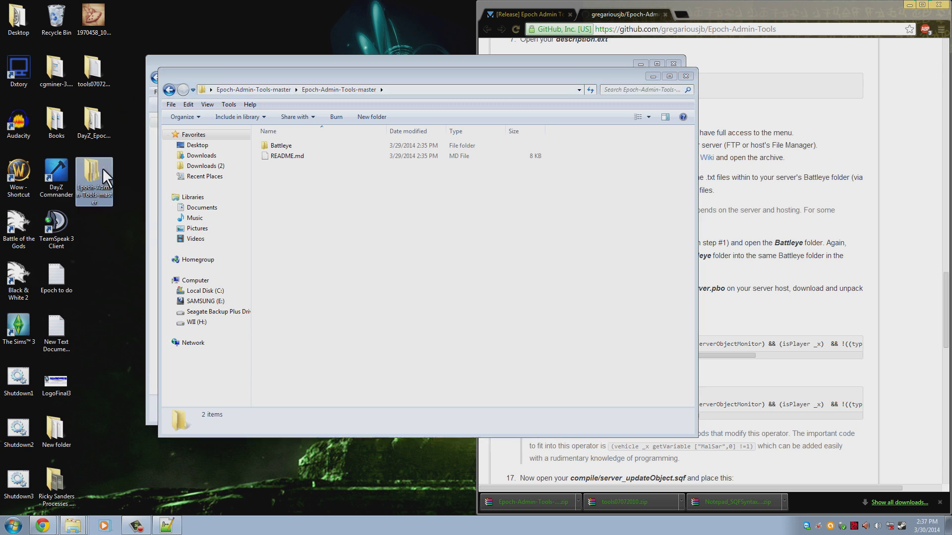
pyautogui.click(295, 144)
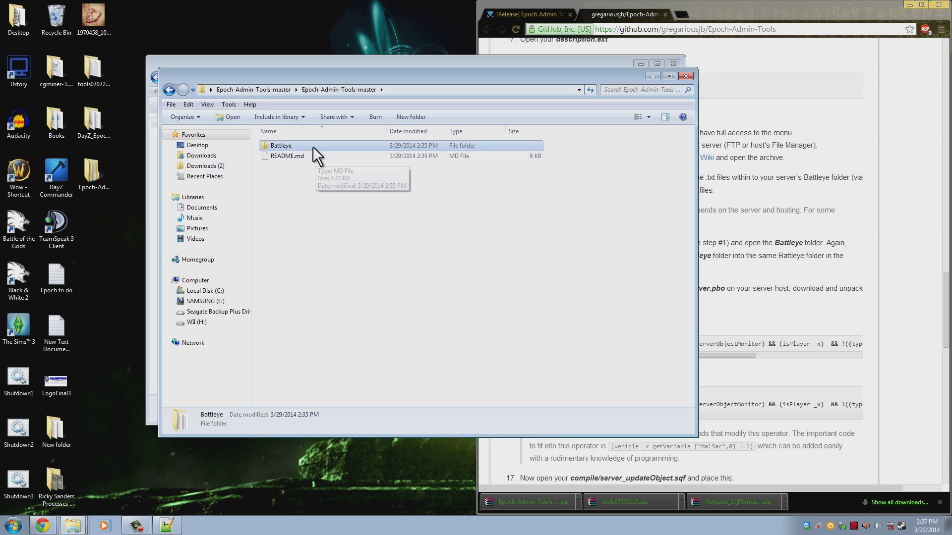
pyautogui.doubleClick(314, 147)
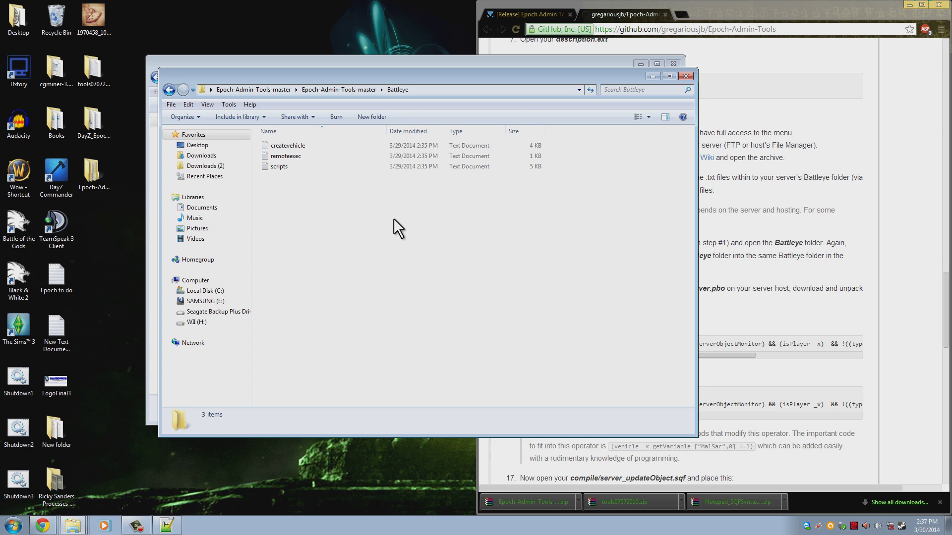
# Step: Move createvehicle, remoteexec and scripts from the admin tools' Battleye folder into the server's Battleye folder, replacing the existing files
pyautogui.moveTo(485, 217); pyautogui.dragTo(255, 134)
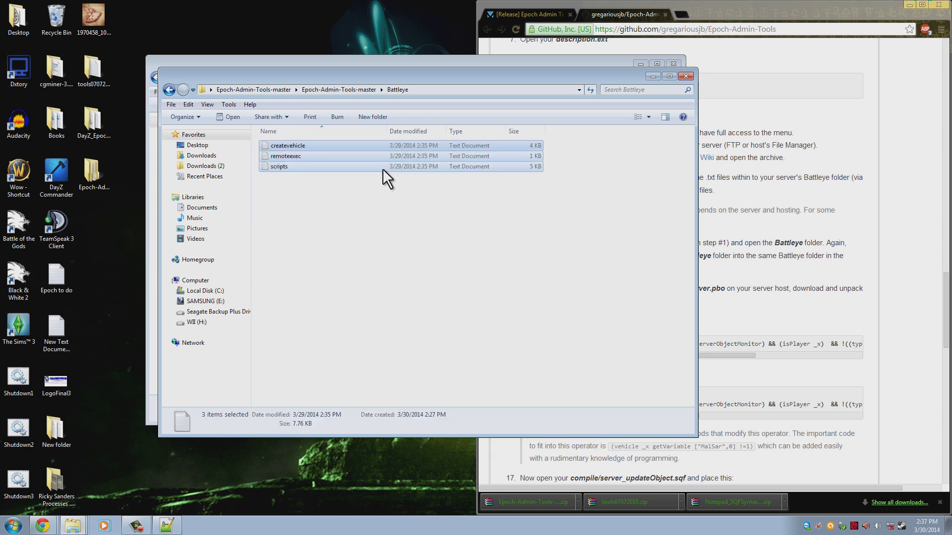
pyautogui.rightClick(378, 160)
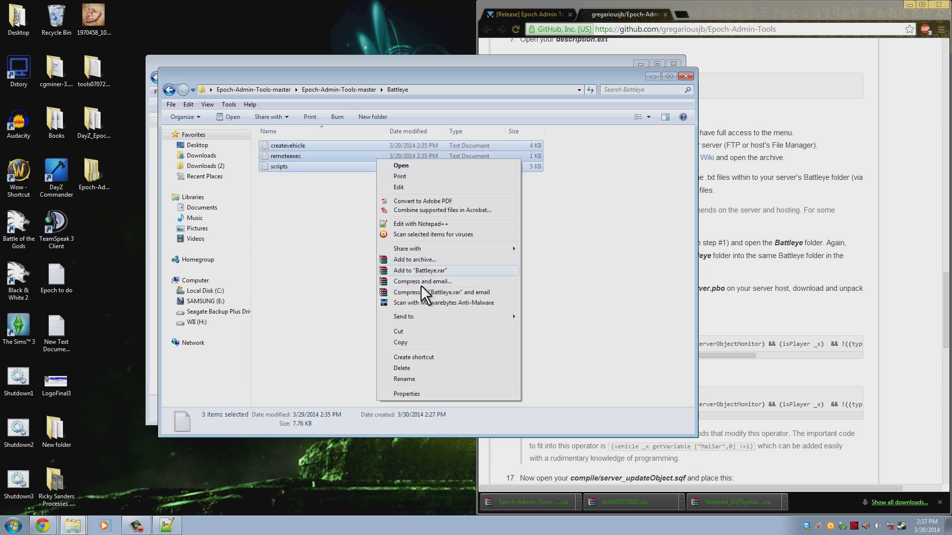
pyautogui.click(412, 334)
pyautogui.moveTo(538, 73); pyautogui.dragTo(797, 46)
pyautogui.click(337, 367)
pyautogui.rightClick(337, 368)
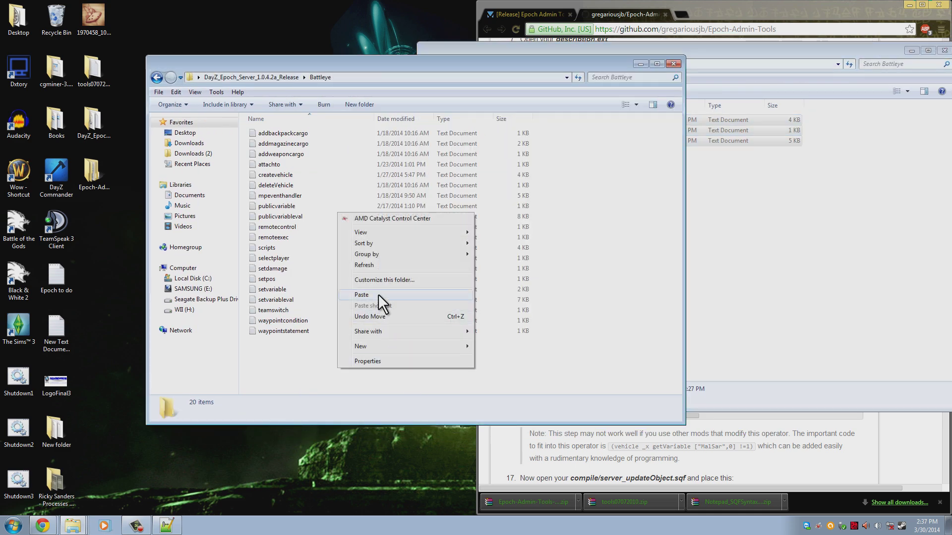
pyautogui.click(379, 294)
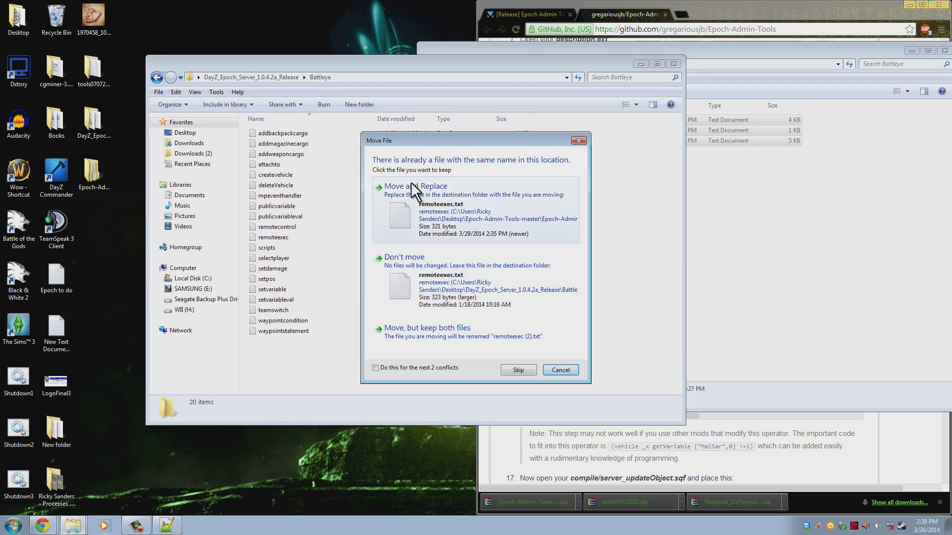
pyautogui.click(483, 207)
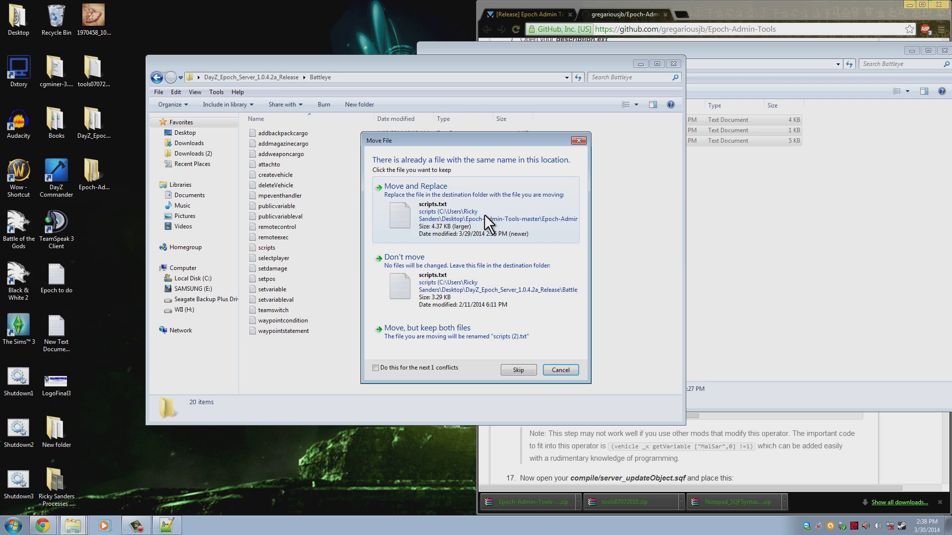
pyautogui.click(468, 209)
pyautogui.click(468, 209)
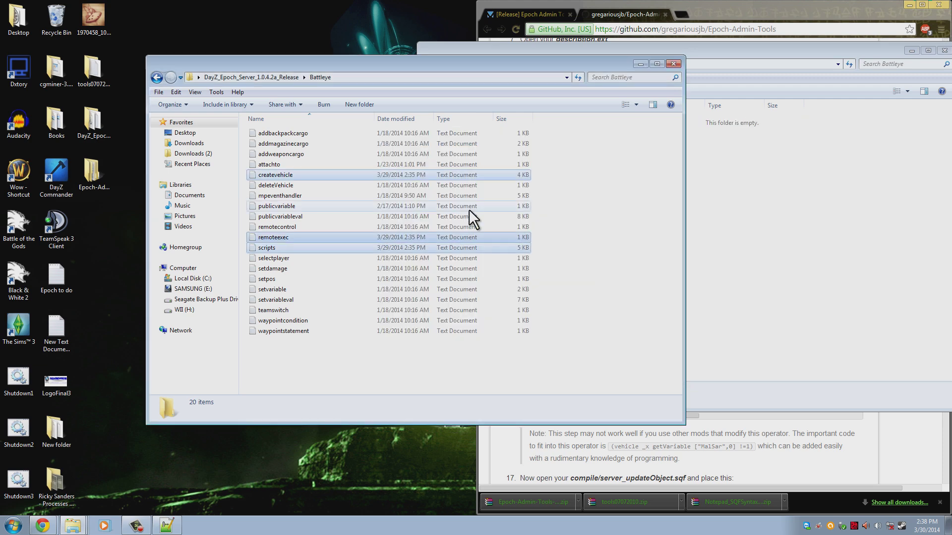
# Step: Close the admin tools' emptied Battleye folder window and the server's Battleye folder window
pyautogui.click(562, 202)
pyautogui.click(862, 56)
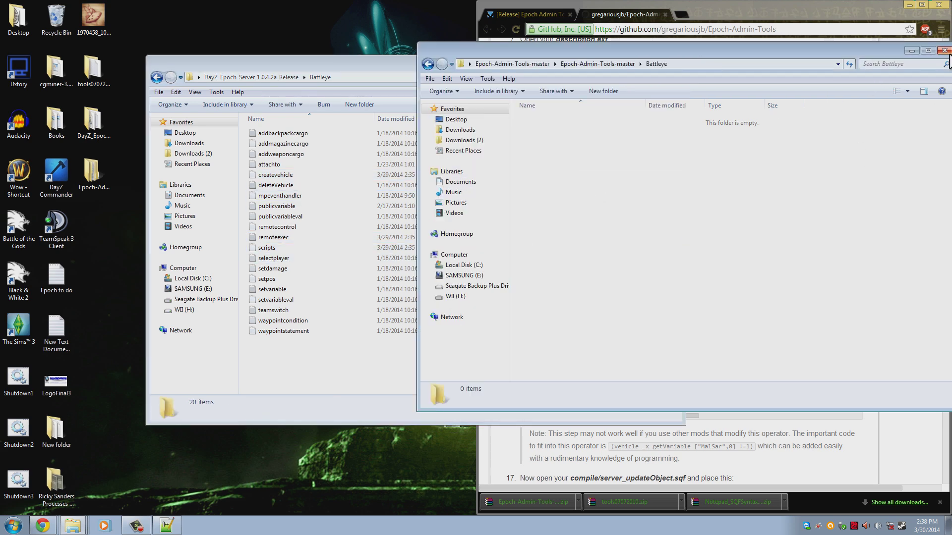
pyautogui.click(944, 50)
pyautogui.moveTo(580, 62); pyautogui.dragTo(395, 46)
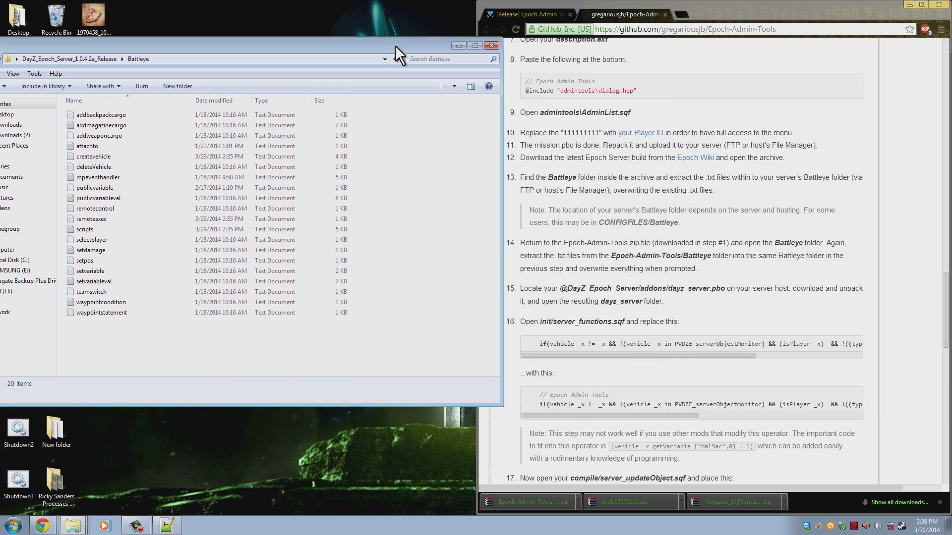
pyautogui.click(491, 45)
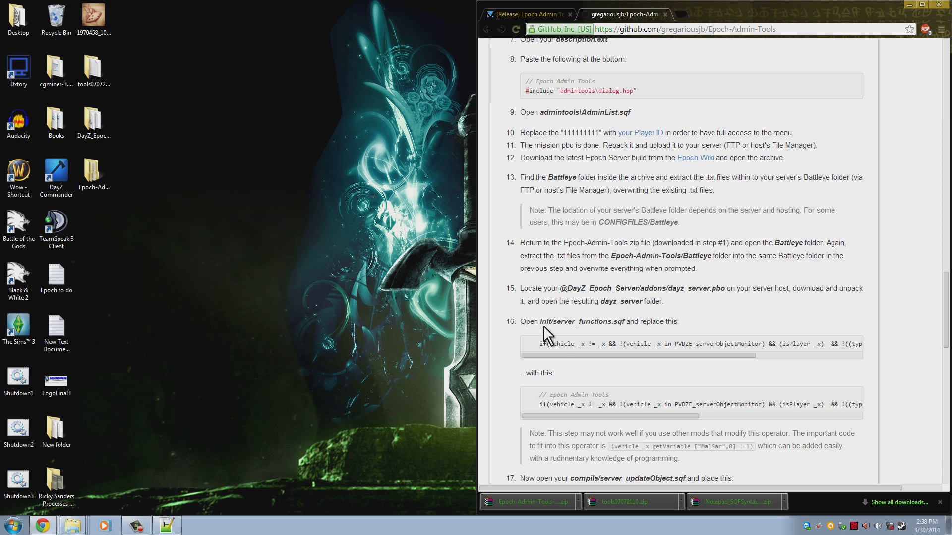
pyautogui.click(74, 525)
pyautogui.click(51, 486)
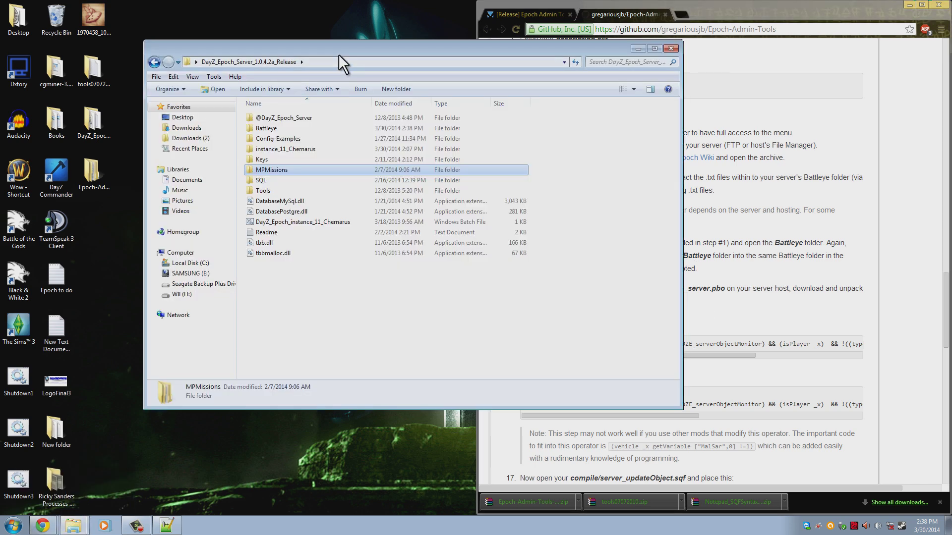
pyautogui.moveTo(340, 52); pyautogui.dragTo(311, 32)
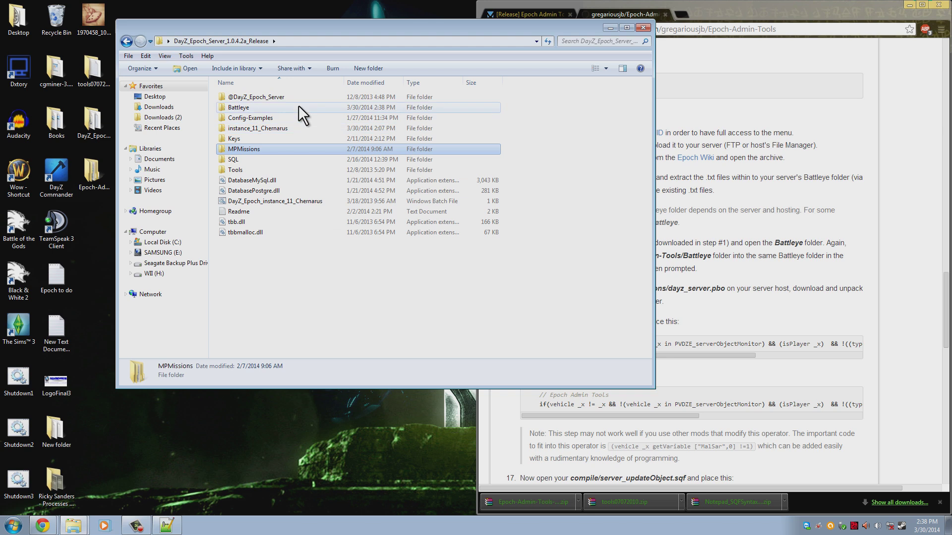
pyautogui.click(226, 97)
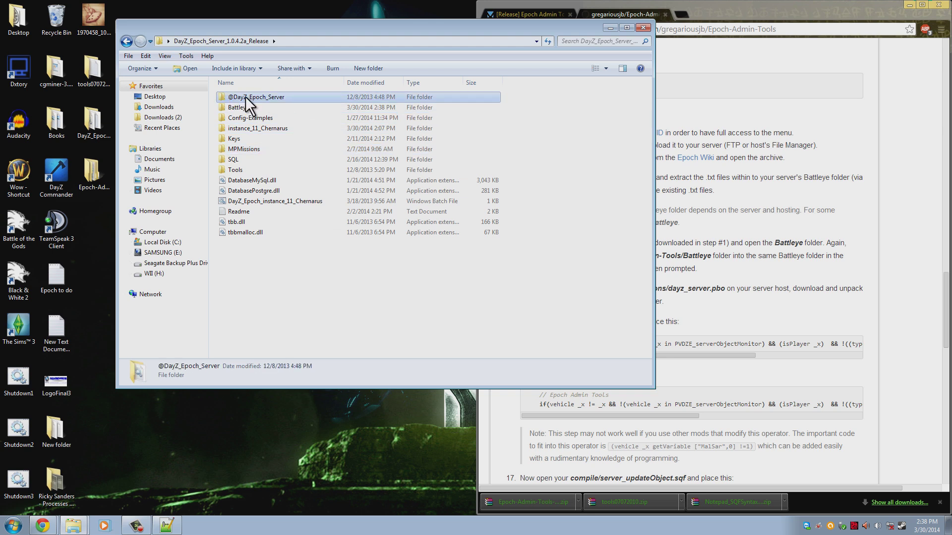
pyautogui.doubleClick(258, 96)
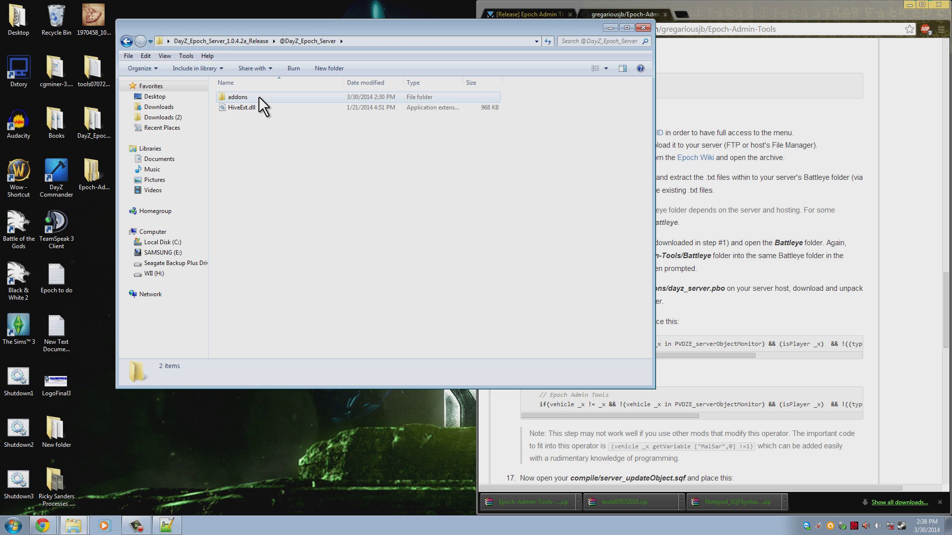
pyautogui.doubleClick(259, 97)
pyautogui.click(259, 96)
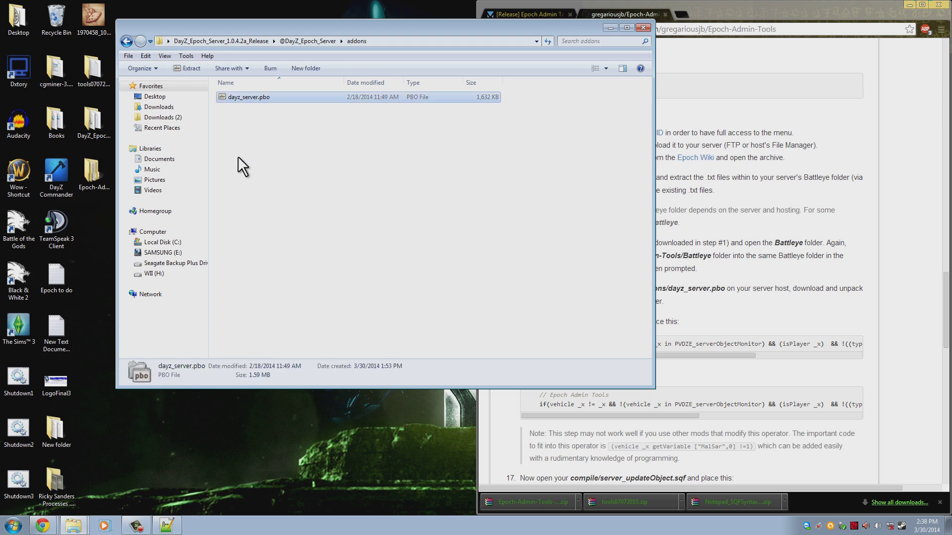
# Step: Unpack dayz_server.pbo in the addons folder and open the extracted dayz_server folder
pyautogui.rightClick(249, 98)
pyautogui.click(239, 103)
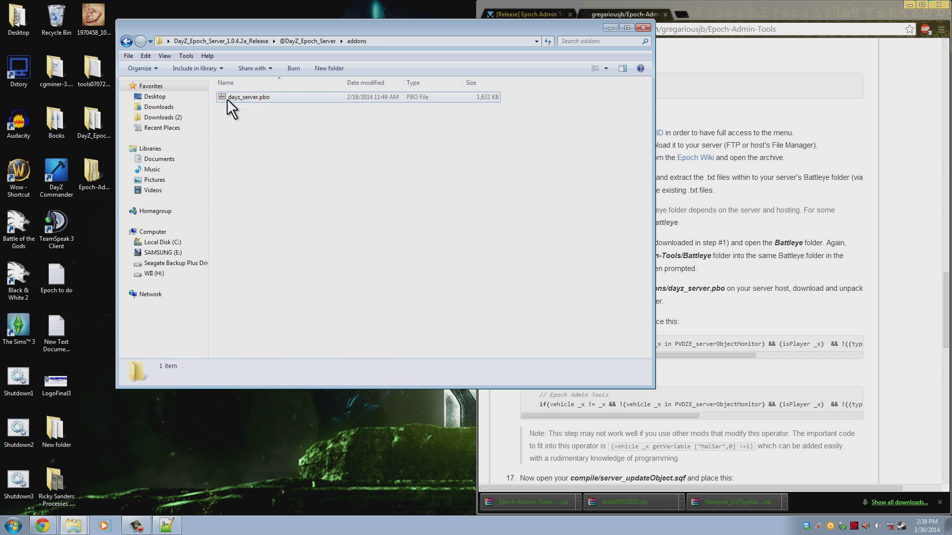
pyautogui.doubleClick(225, 96)
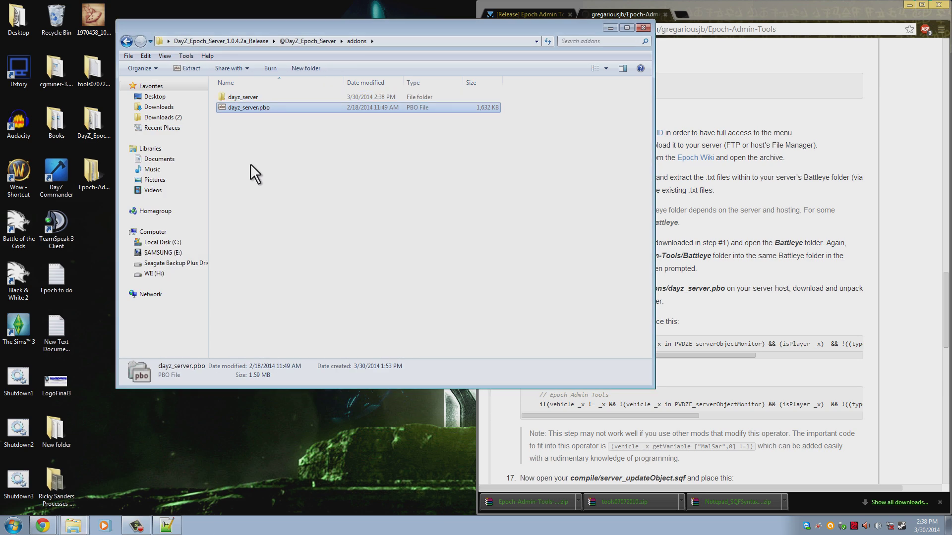
pyautogui.click(265, 96)
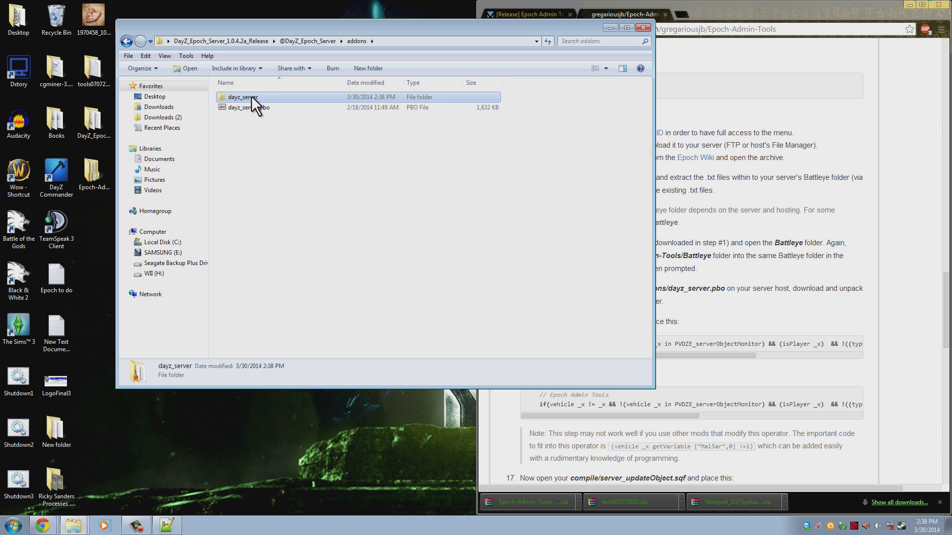
pyautogui.doubleClick(245, 97)
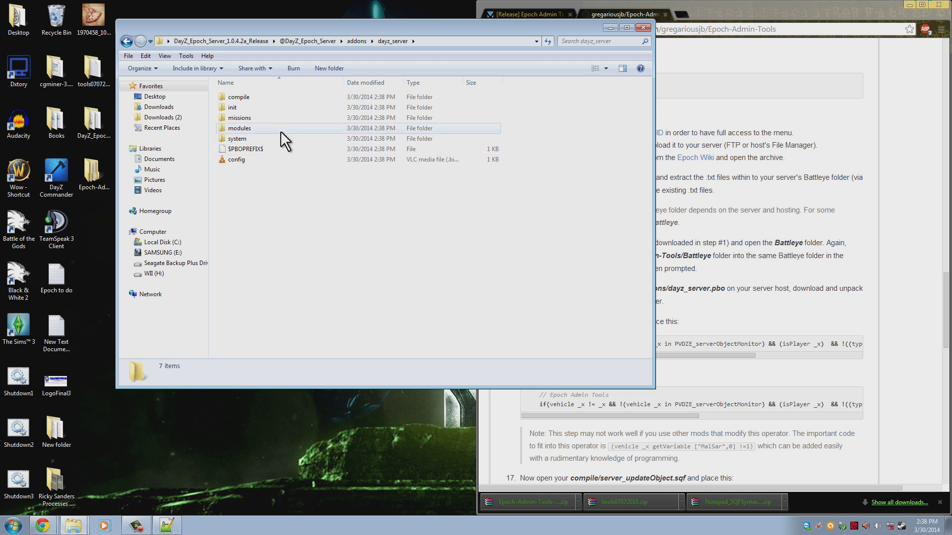
# Step: Open server_functions.sqf from dayz_server's init folder in Notepad++ and place the editor beside the GitHub instructions
pyautogui.moveTo(453, 23); pyautogui.dragTo(365, 29)
pyautogui.click(688, 22)
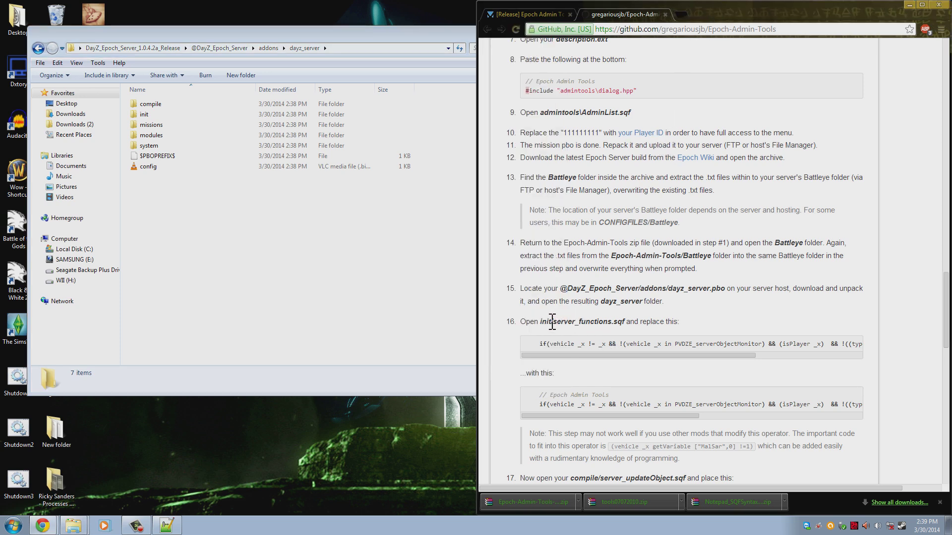
pyautogui.moveTo(541, 323); pyautogui.dragTo(626, 323)
pyautogui.click(300, 204)
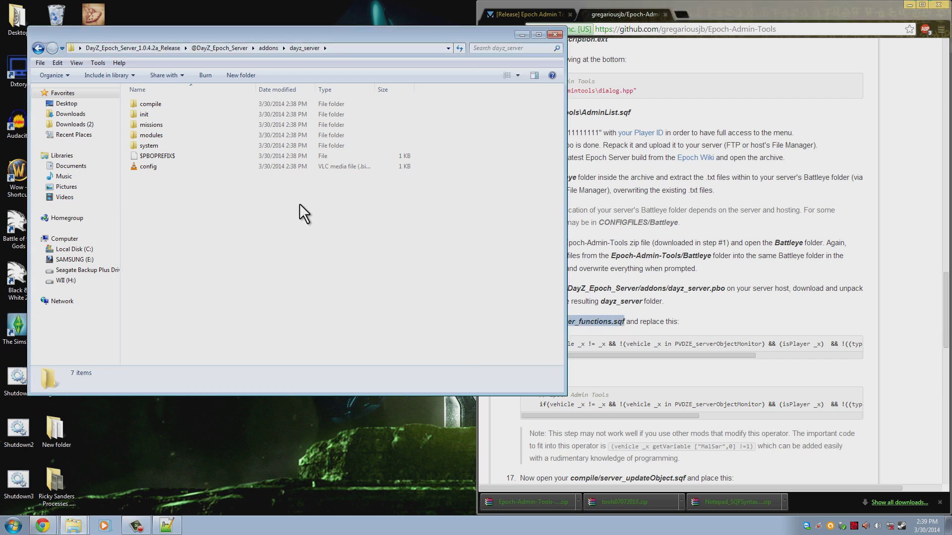
pyautogui.click(150, 115)
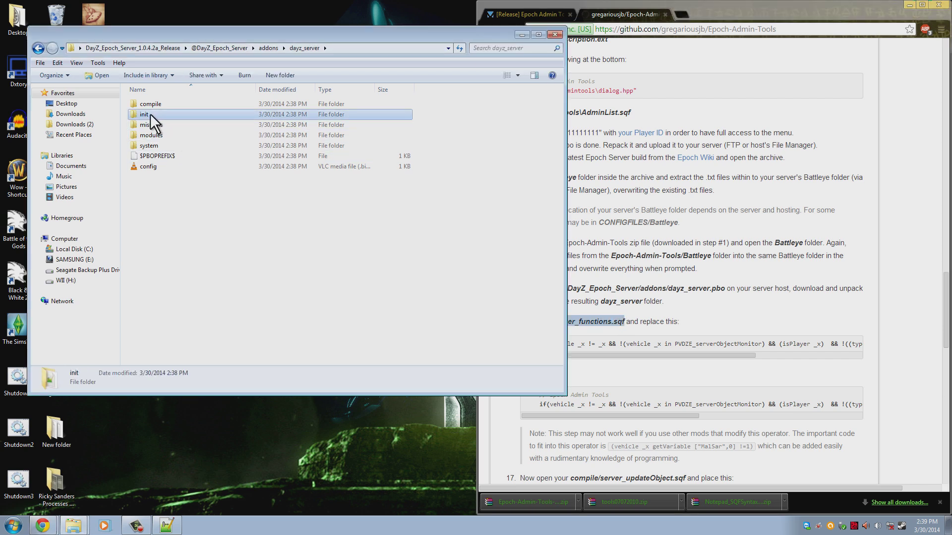
pyautogui.doubleClick(150, 114)
pyautogui.click(162, 108)
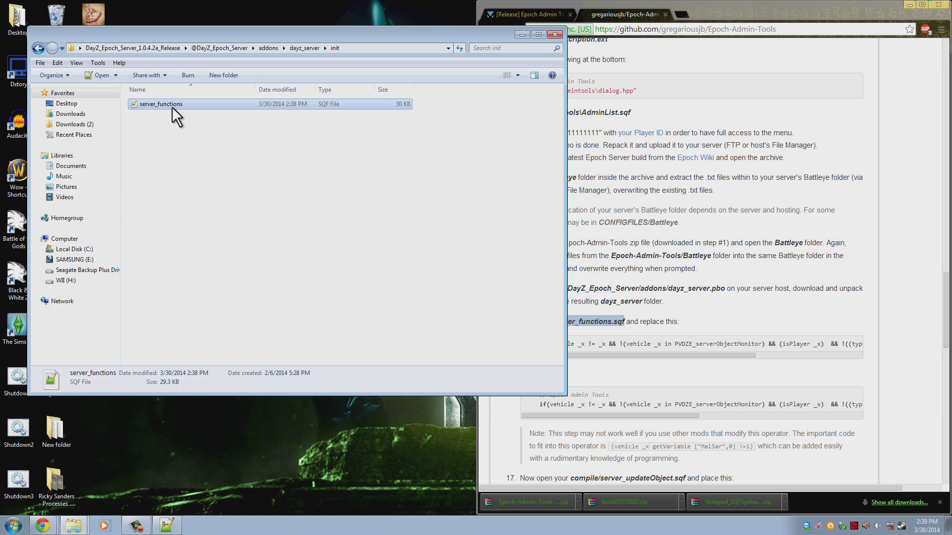
pyautogui.doubleClick(171, 106)
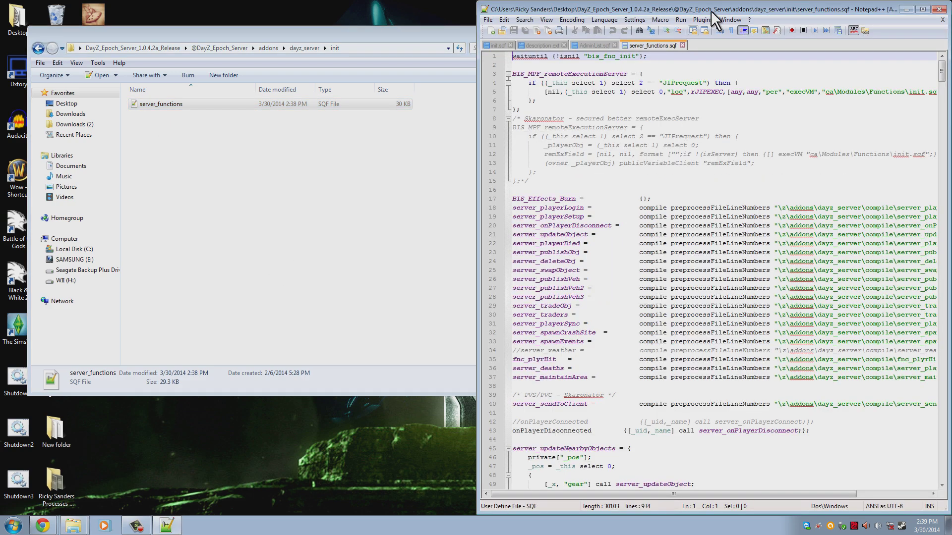
pyautogui.moveTo(710, 11); pyautogui.dragTo(1, 85)
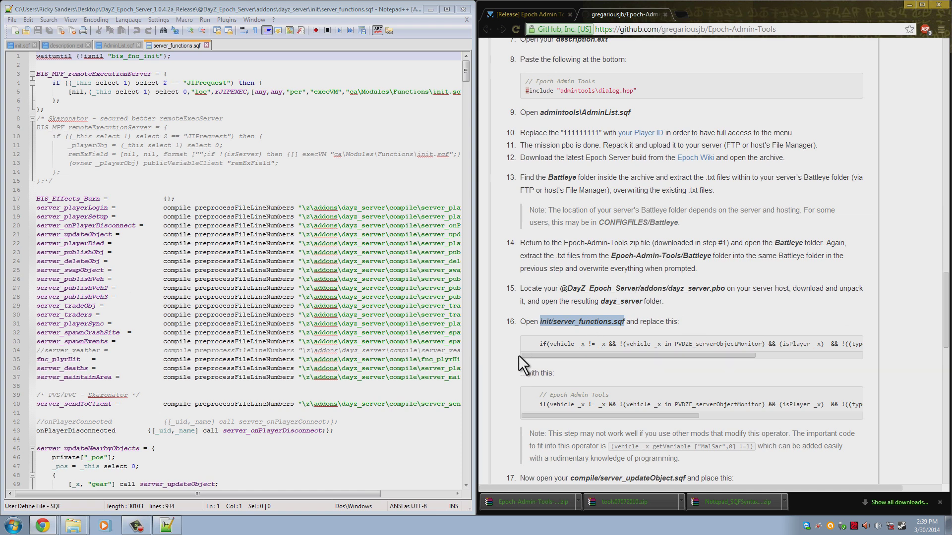
# Step: Examine the full if-line to replace in instruction 16 and look through server_functions.sqf down to its end
pyautogui.moveTo(539, 346); pyautogui.dragTo(891, 343)
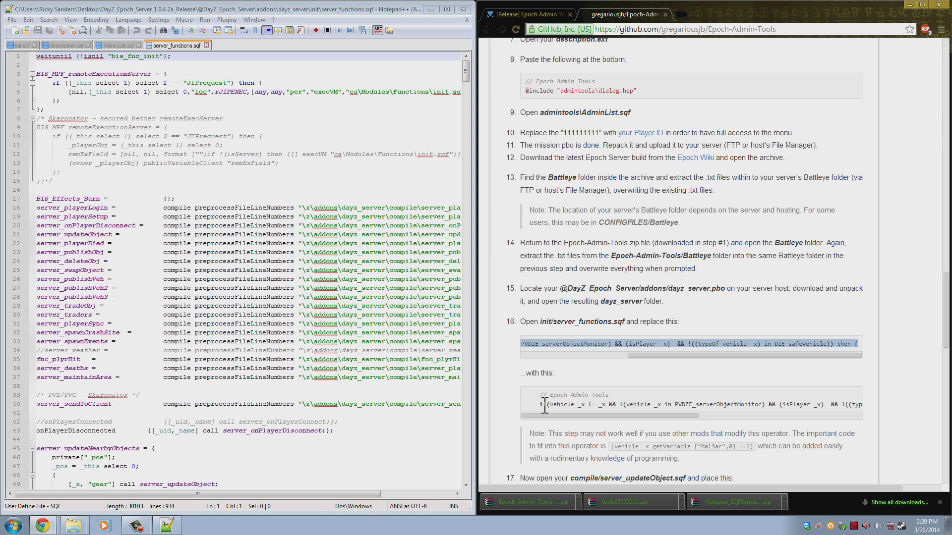
pyautogui.moveTo(703, 354); pyautogui.dragTo(516, 356)
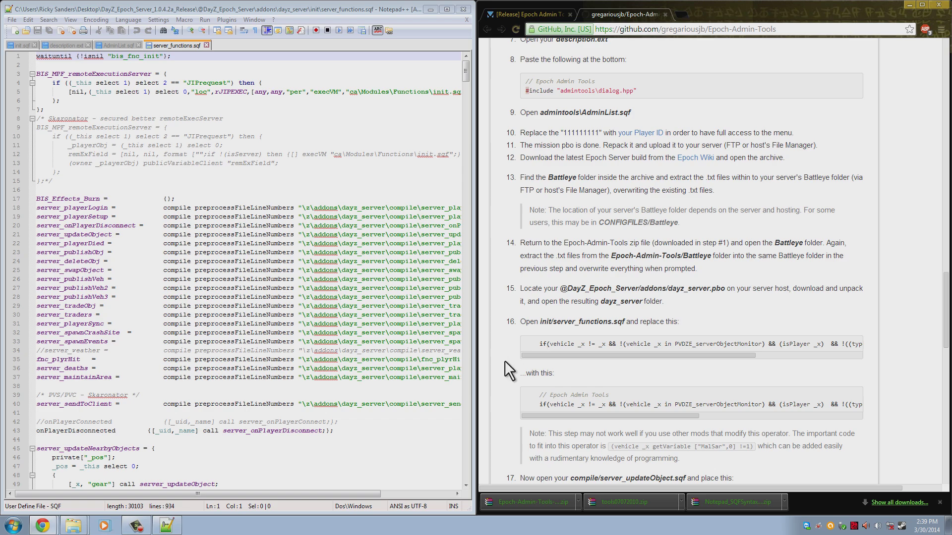
pyautogui.click(261, 332)
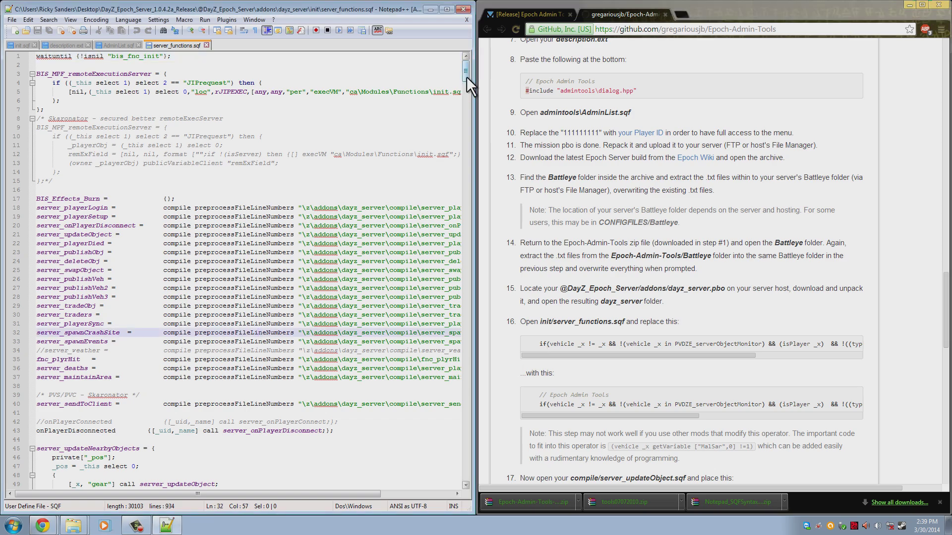
pyautogui.moveTo(465, 76); pyautogui.dragTo(462, 491)
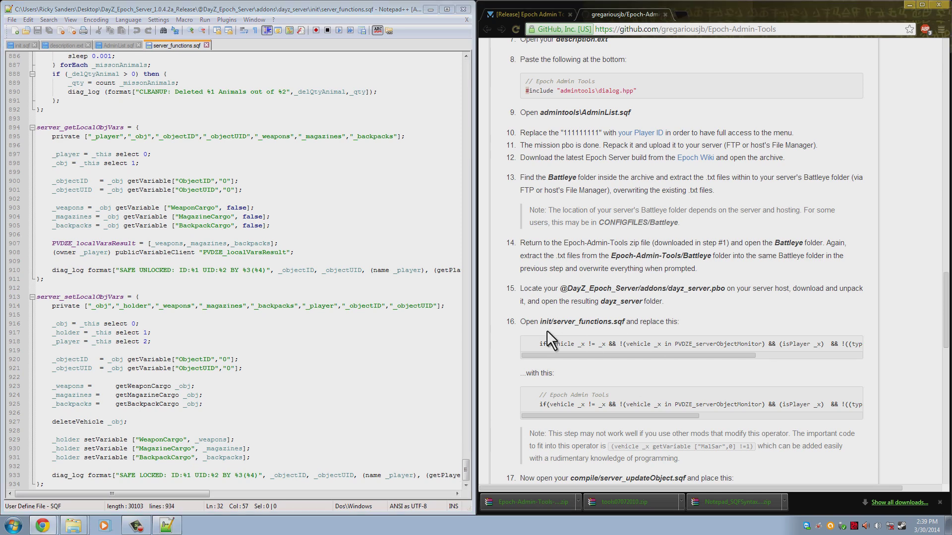
# Step: Copy the fragment "vehicle _x != _x" from the original if-line in instruction 16
pyautogui.moveTo(548, 344); pyautogui.dragTo(607, 344)
pyautogui.rightClick(583, 345)
pyautogui.click(597, 351)
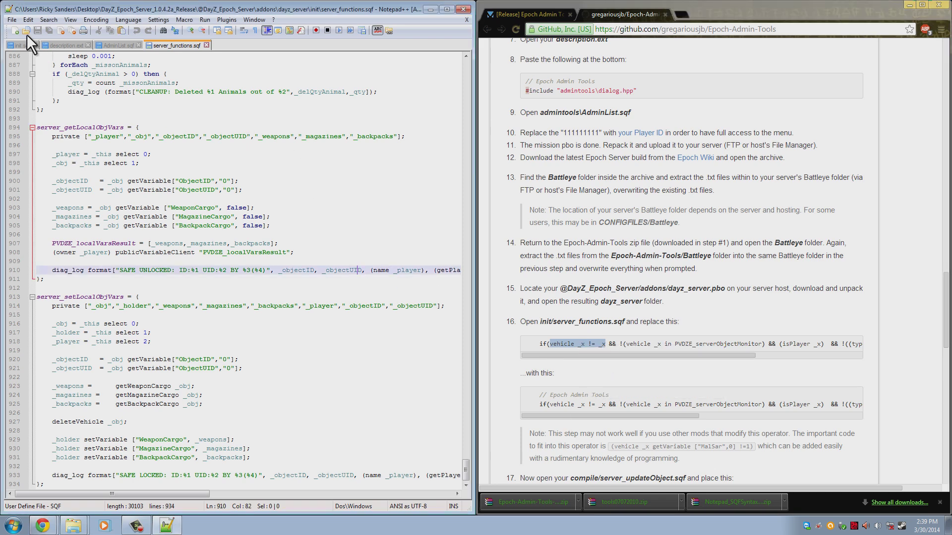
# Step: Find the copied fragment "vehicle _x != _x" in server_functions.sqf and look over the surrounding server_checkHackers block
pyautogui.click(29, 20)
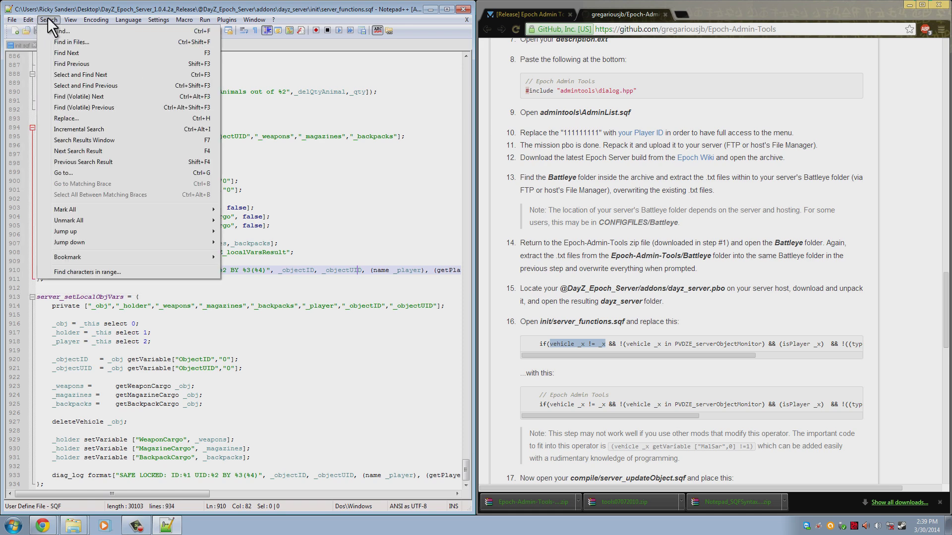
pyautogui.moveTo(73, 22)
pyautogui.click(49, 31)
pyautogui.moveTo(223, 180); pyautogui.dragTo(325, 128)
pyautogui.rightClick(313, 155)
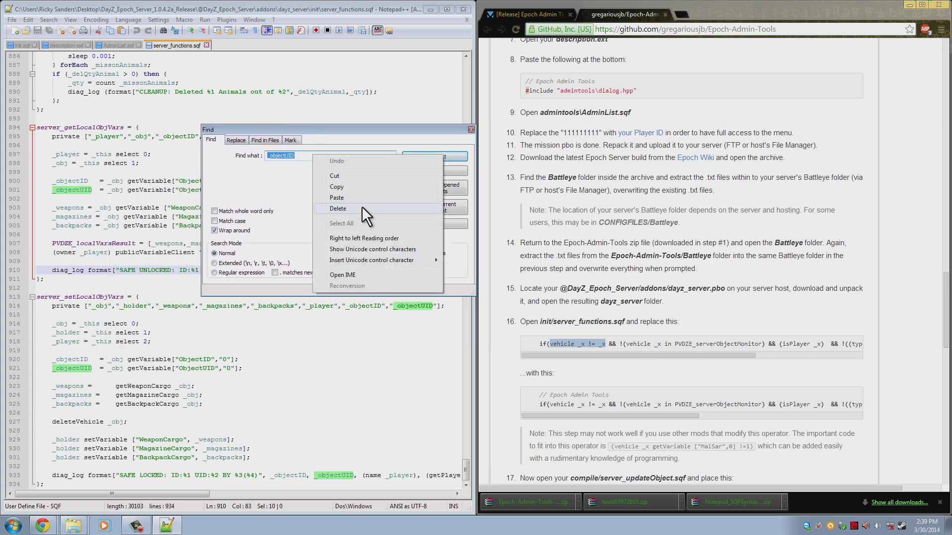
pyautogui.click(362, 197)
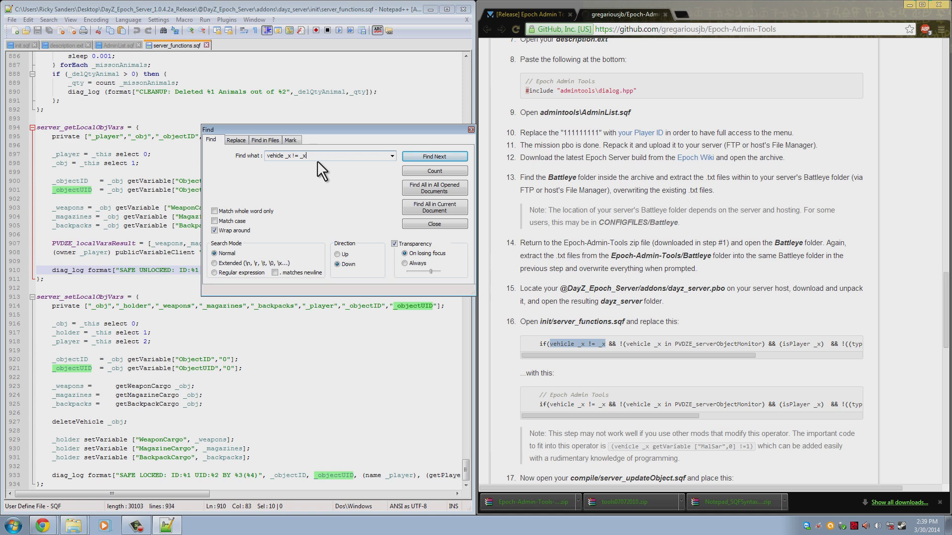
pyautogui.click(429, 157)
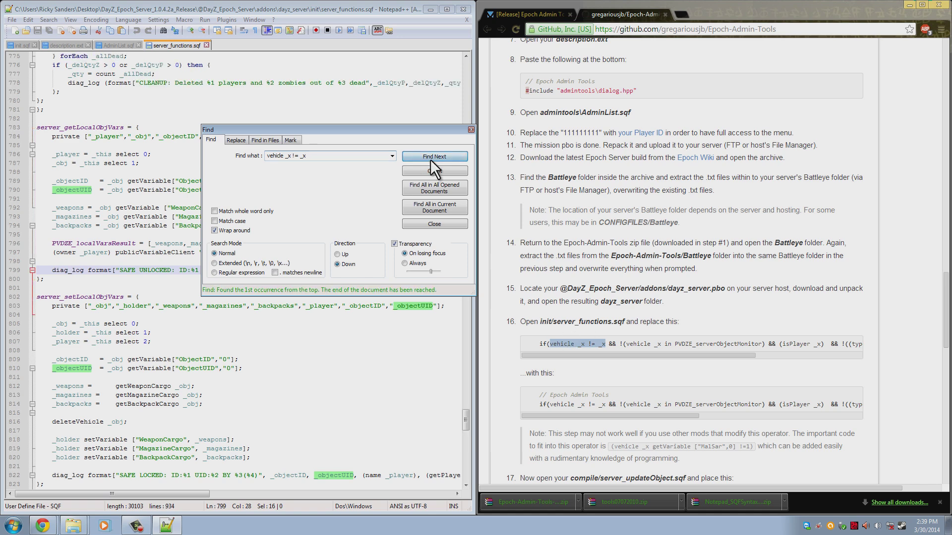
pyautogui.moveTo(401, 132); pyautogui.dragTo(247, 380)
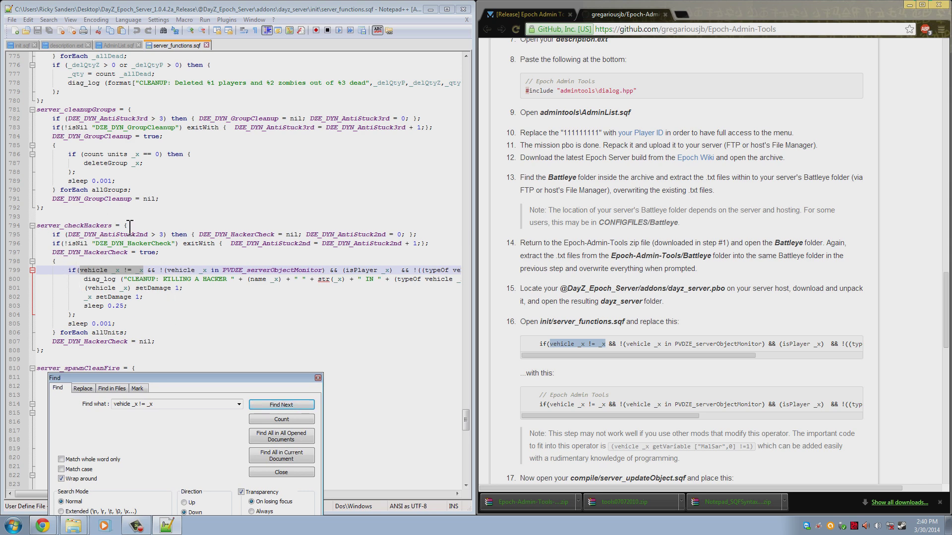
pyautogui.moveTo(129, 226); pyautogui.dragTo(24, 228)
pyautogui.click(103, 307)
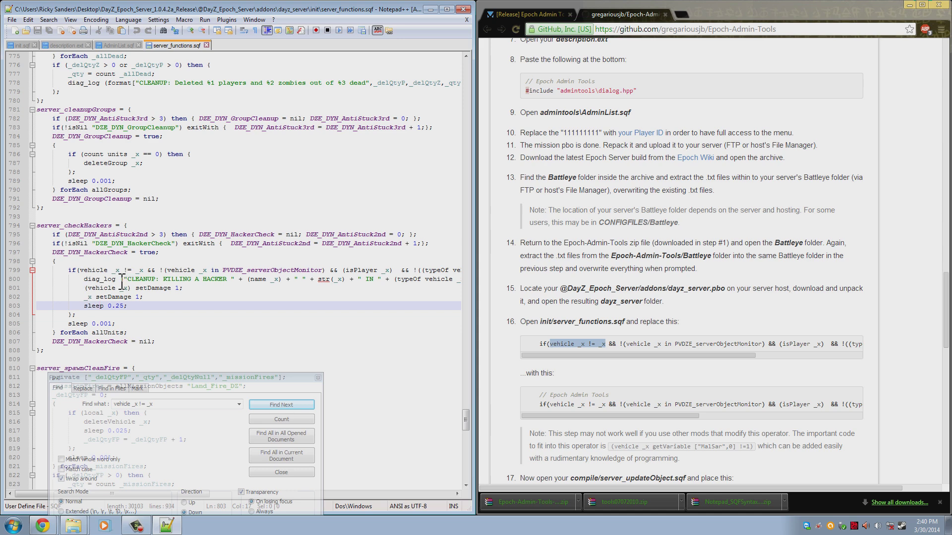
pyautogui.moveTo(122, 279); pyautogui.dragTo(234, 283)
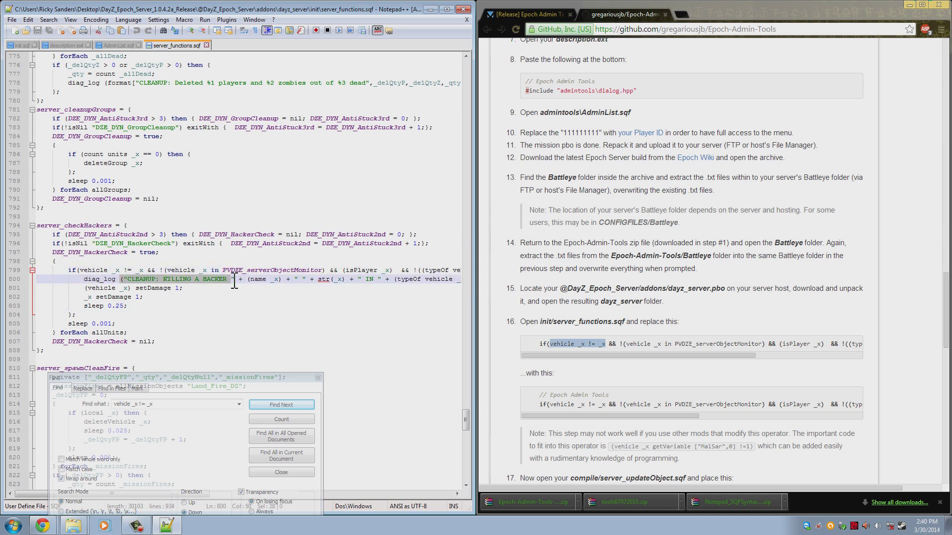
pyautogui.click(220, 297)
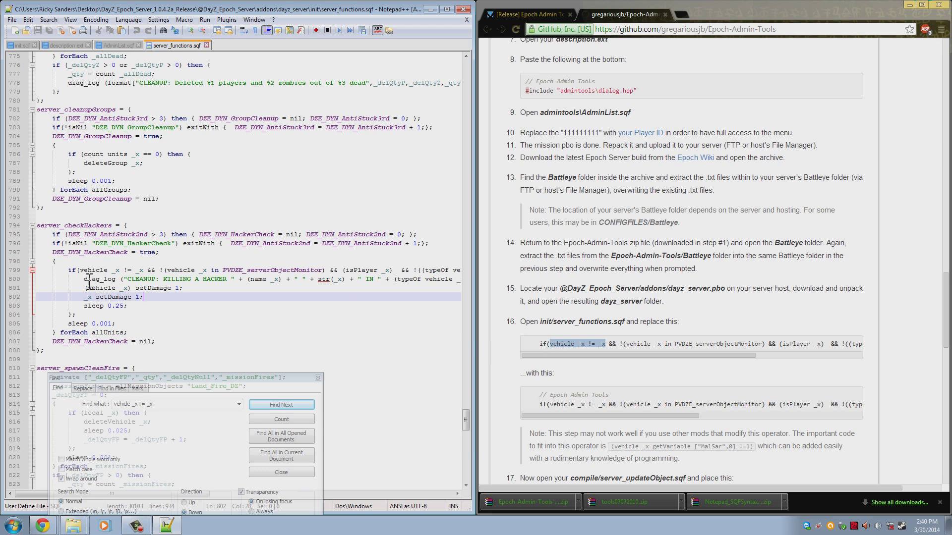
# Step: Replace the whole original if-line in server_checkHackers with the "MalSar" version copied from instruction 16, and save server_functions.sqf
pyautogui.click(69, 271)
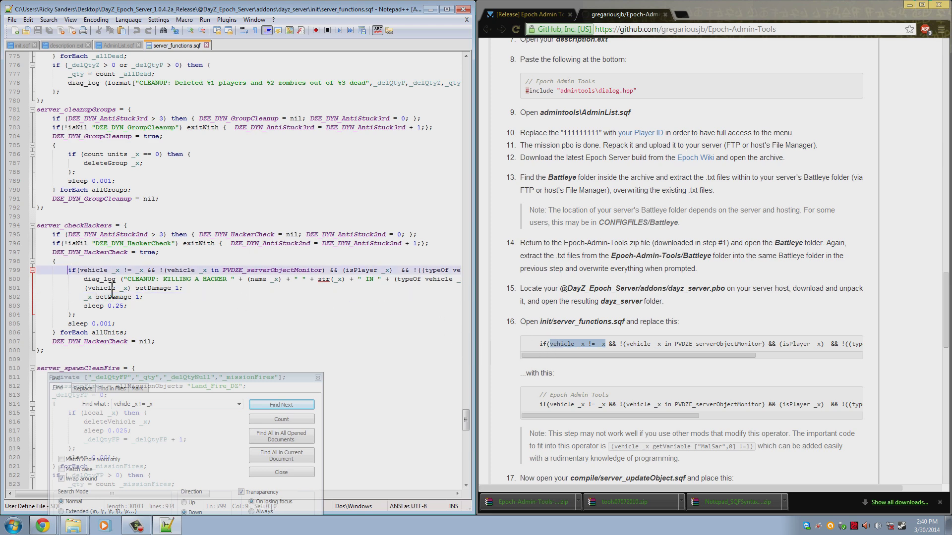
pyautogui.moveTo(70, 271); pyautogui.dragTo(474, 274)
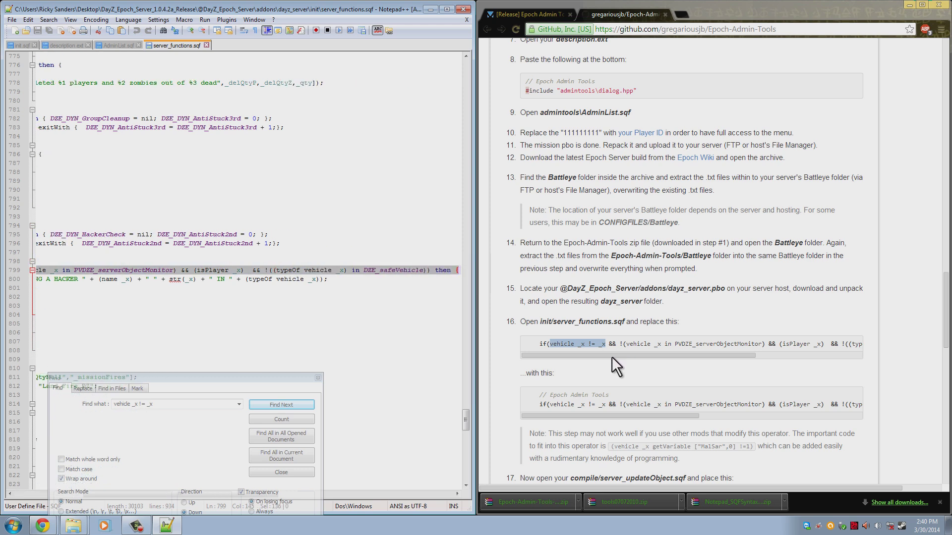
pyautogui.click(548, 401)
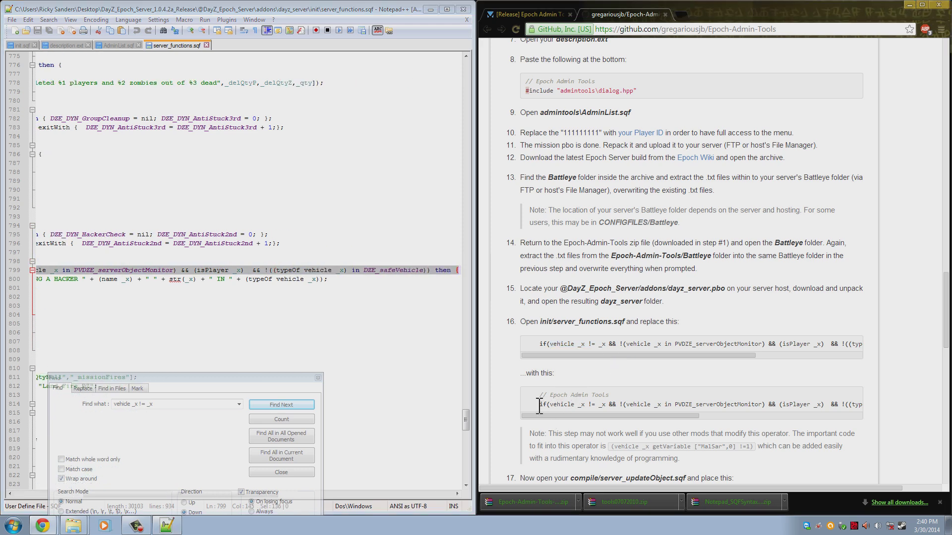
pyautogui.moveTo(539, 405); pyautogui.dragTo(882, 405)
pyautogui.rightClick(807, 406)
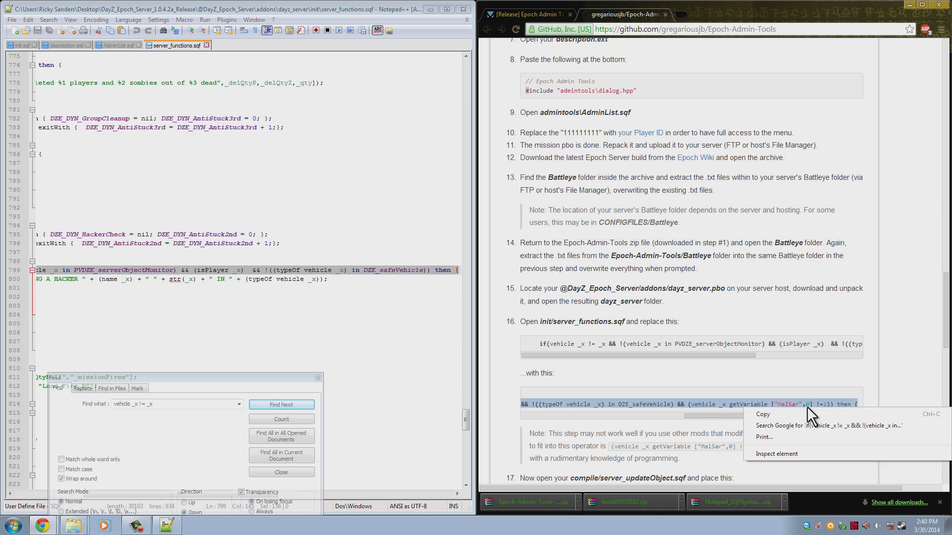
pyautogui.click(828, 415)
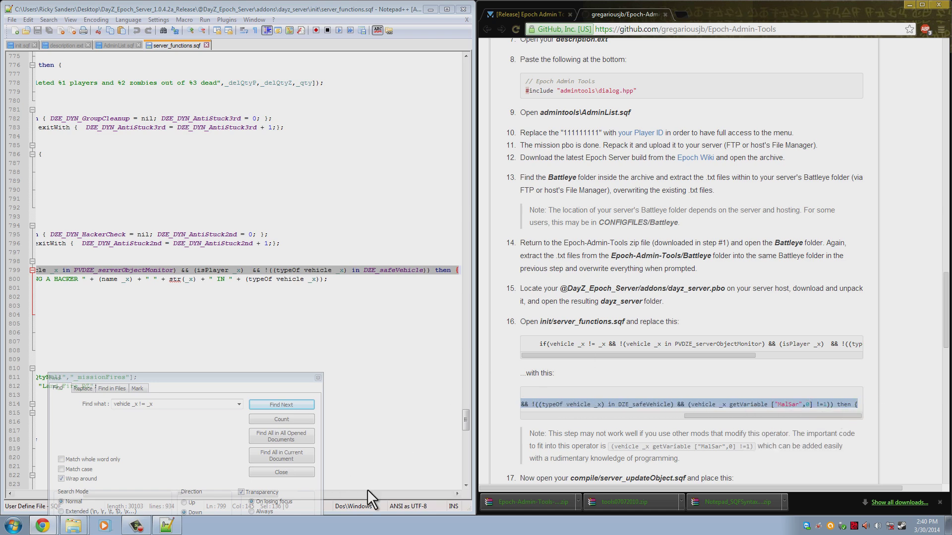
pyautogui.click(317, 378)
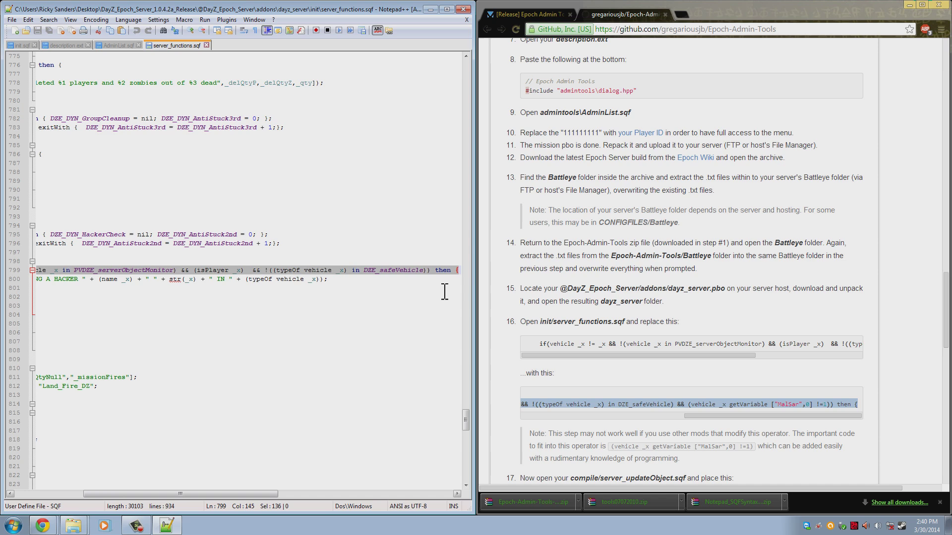
pyautogui.moveTo(245, 494); pyautogui.dragTo(82, 436)
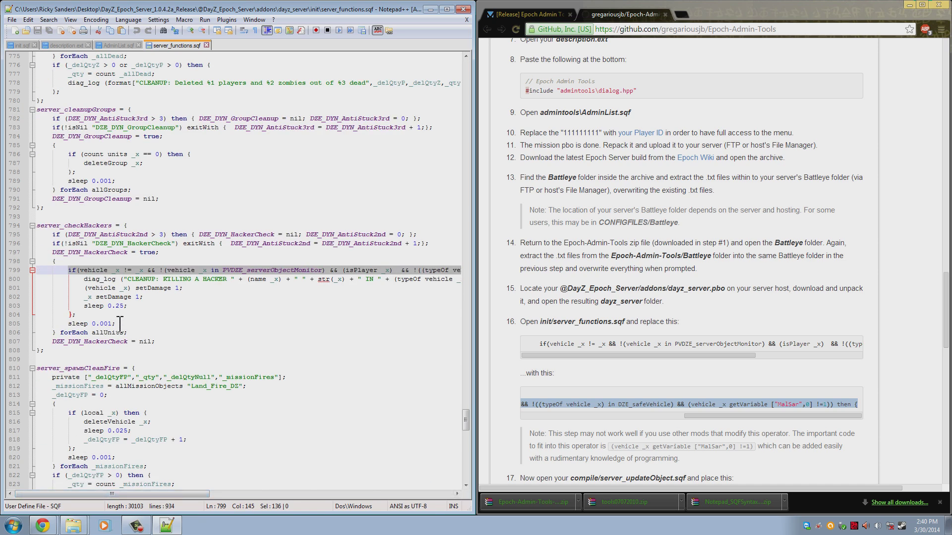
pyautogui.press('Delete')
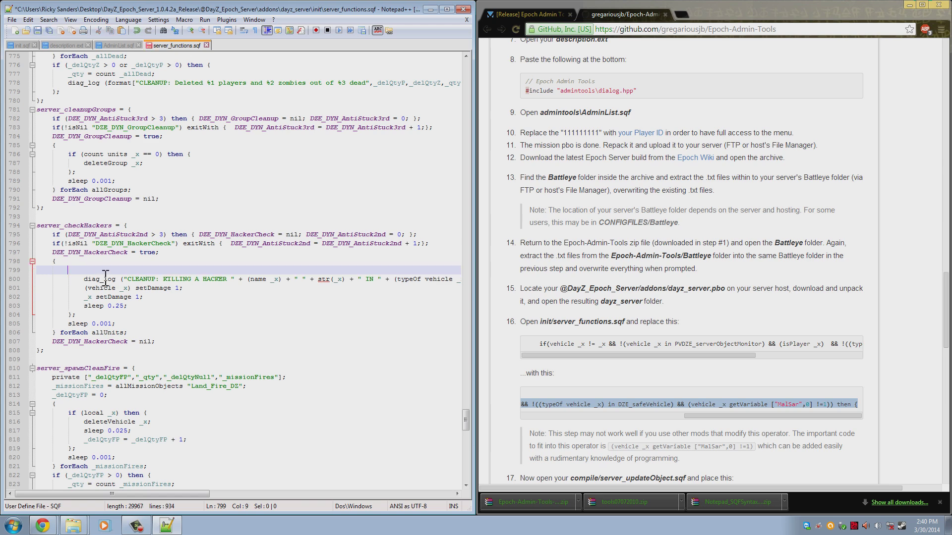
pyautogui.rightClick(88, 269)
pyautogui.click(113, 296)
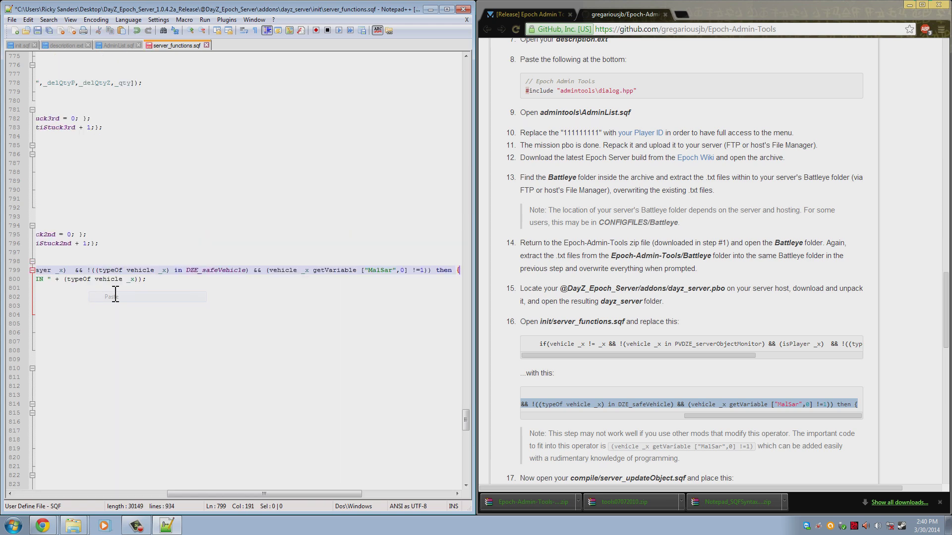
pyautogui.moveTo(204, 494); pyautogui.dragTo(20, 492)
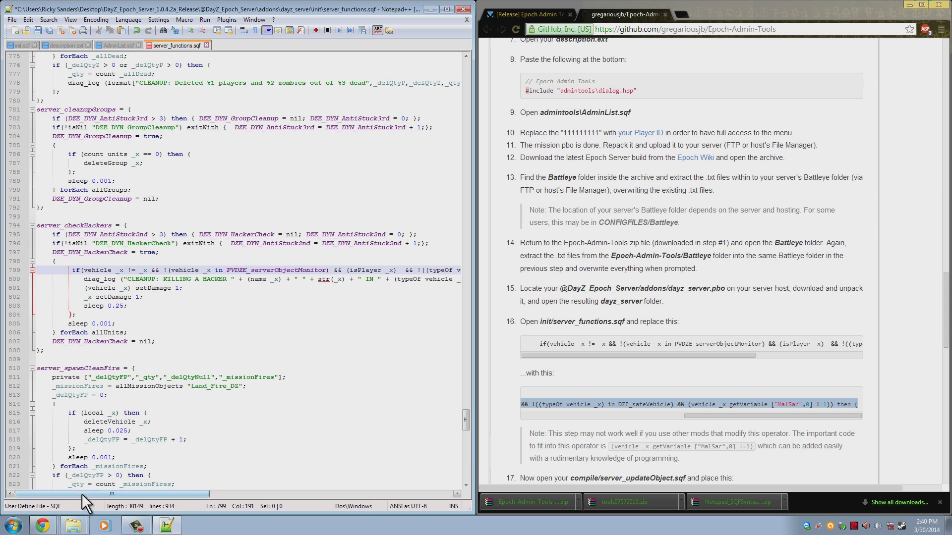
pyautogui.moveTo(81, 493); pyautogui.dragTo(43, 463)
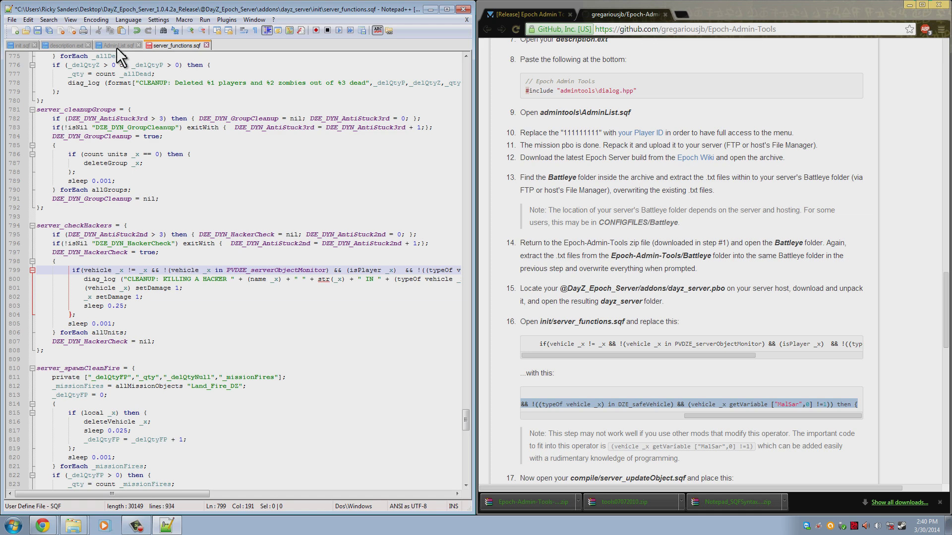
pyautogui.click(37, 31)
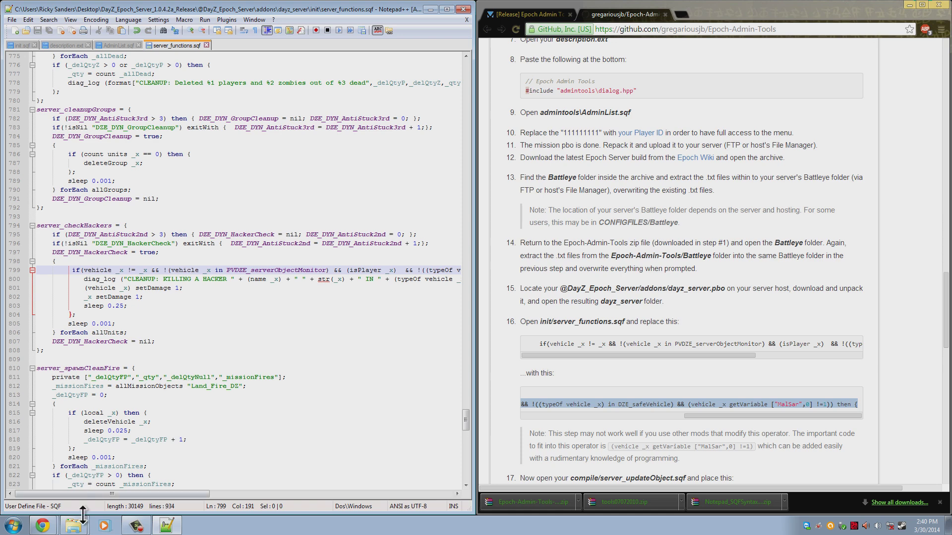
# Step: Bring up the addons folder and open the compile folder inside the extracted dayz_server folder
pyautogui.moveTo(78, 523)
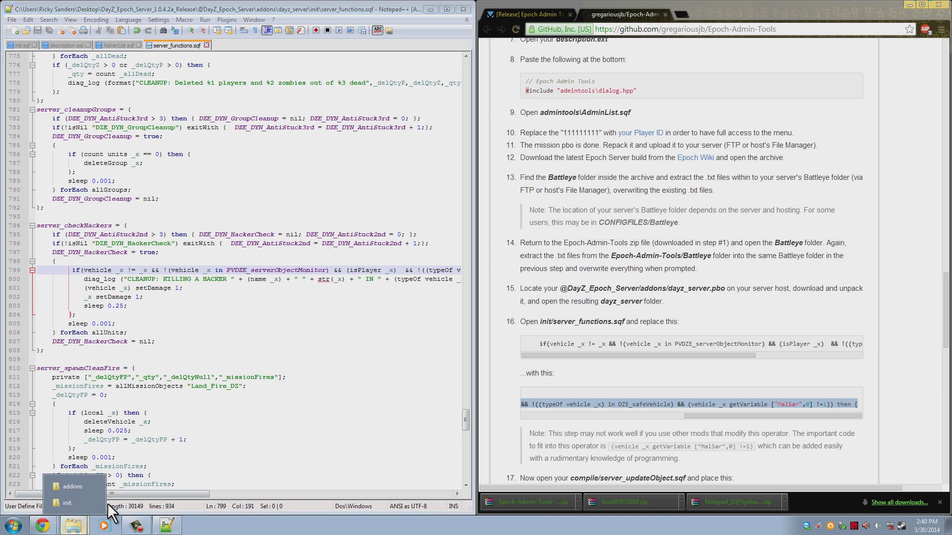
pyautogui.click(74, 486)
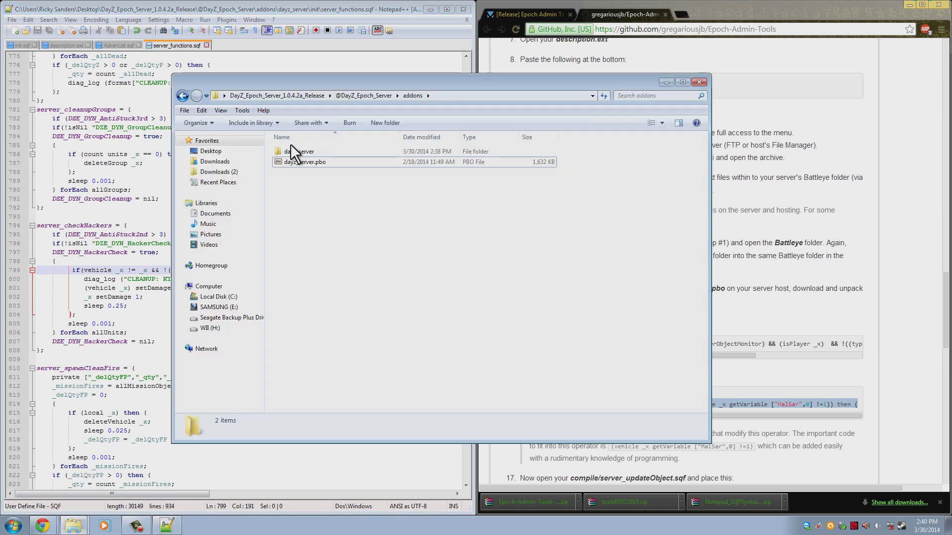
pyautogui.doubleClick(308, 152)
pyautogui.moveTo(478, 79); pyautogui.dragTo(321, 23)
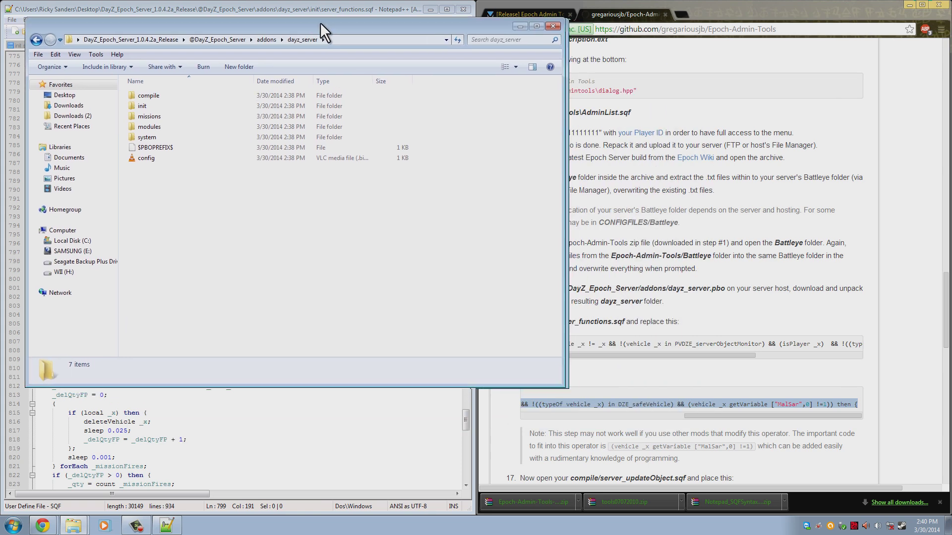
pyautogui.click(148, 94)
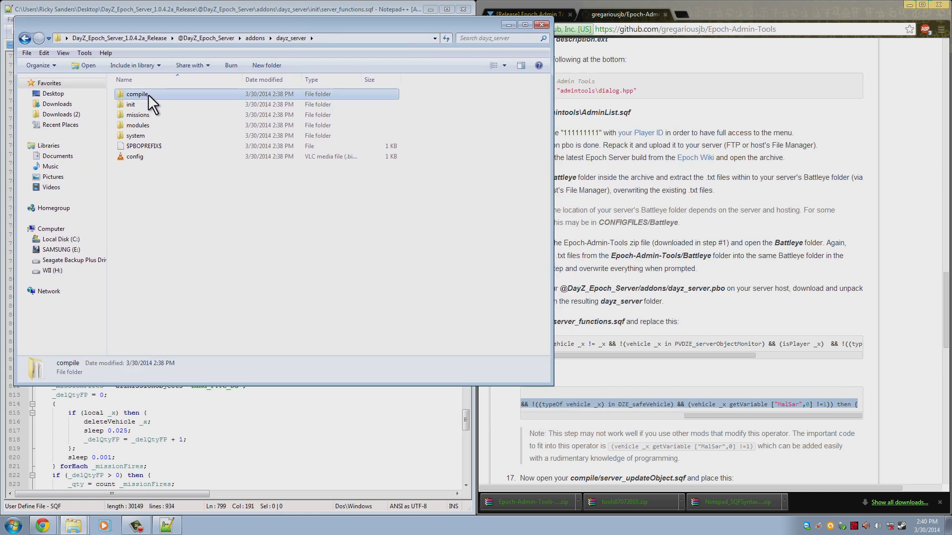
pyautogui.doubleClick(148, 94)
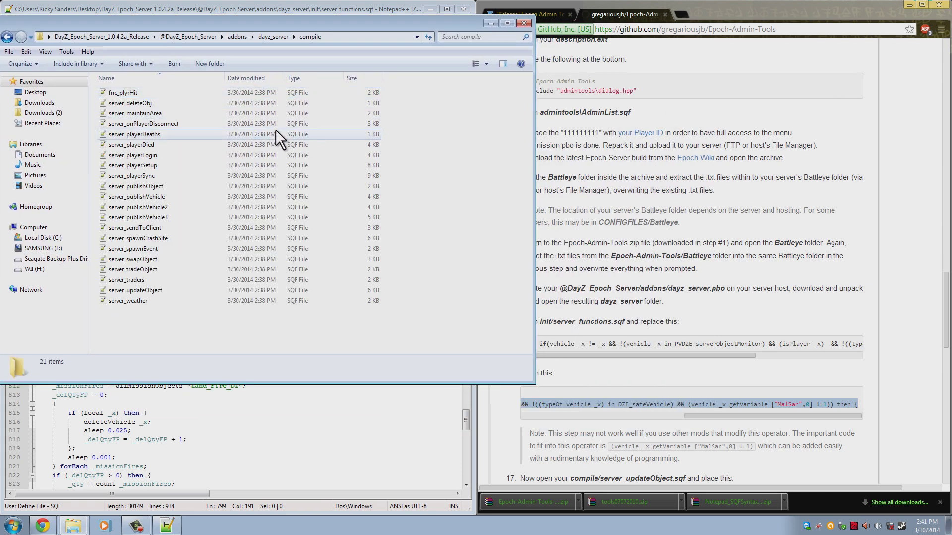
# Step: Check instruction 17 on the GitHub page and open server_updateObject.sqf from the compile folder in Notepad++
pyautogui.click(870, 388)
pyautogui.scroll(-4, 867, 394)
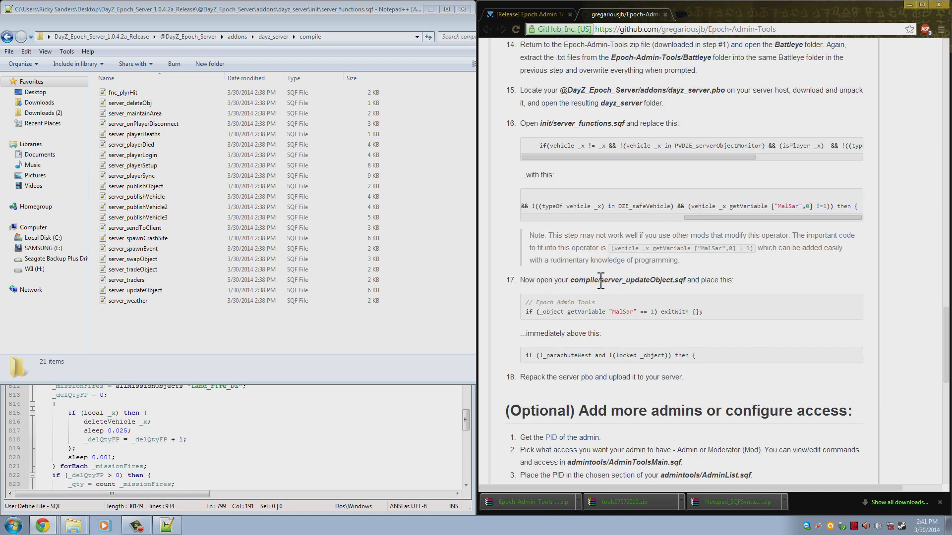
pyautogui.moveTo(600, 280); pyautogui.dragTo(689, 279)
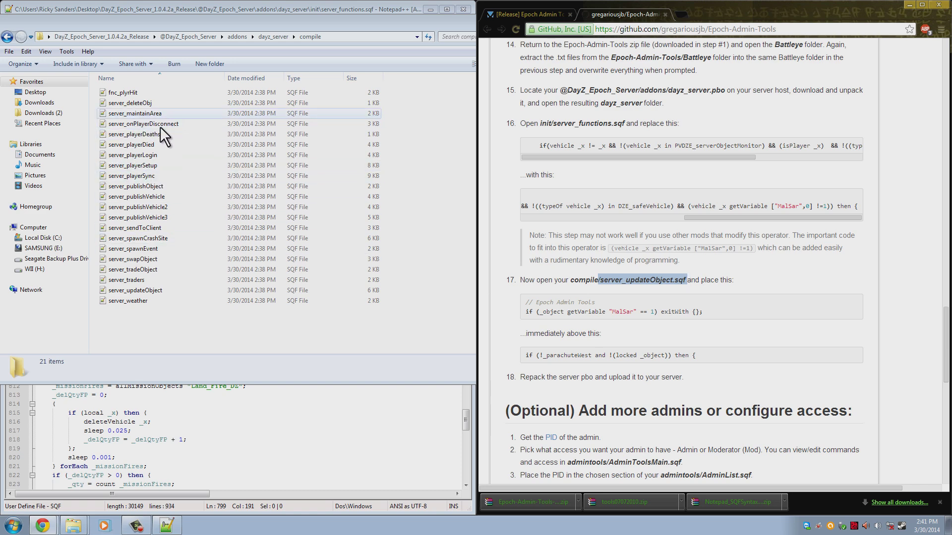
pyautogui.click(151, 290)
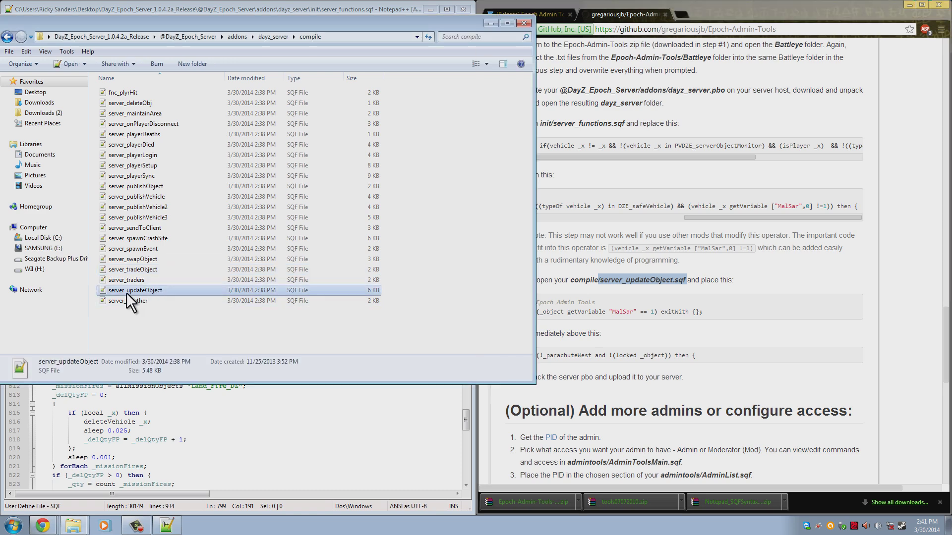
pyautogui.doubleClick(195, 293)
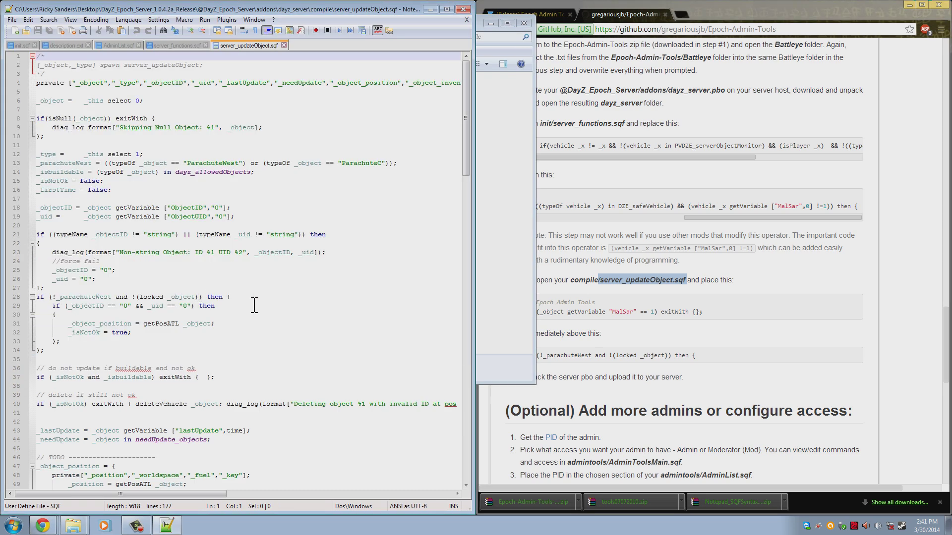
# Step: Copy the reference line "if (!_parachuteWest and !(locked _object)) then {" from instruction 17
pyautogui.click(352, 234)
pyautogui.click(654, 327)
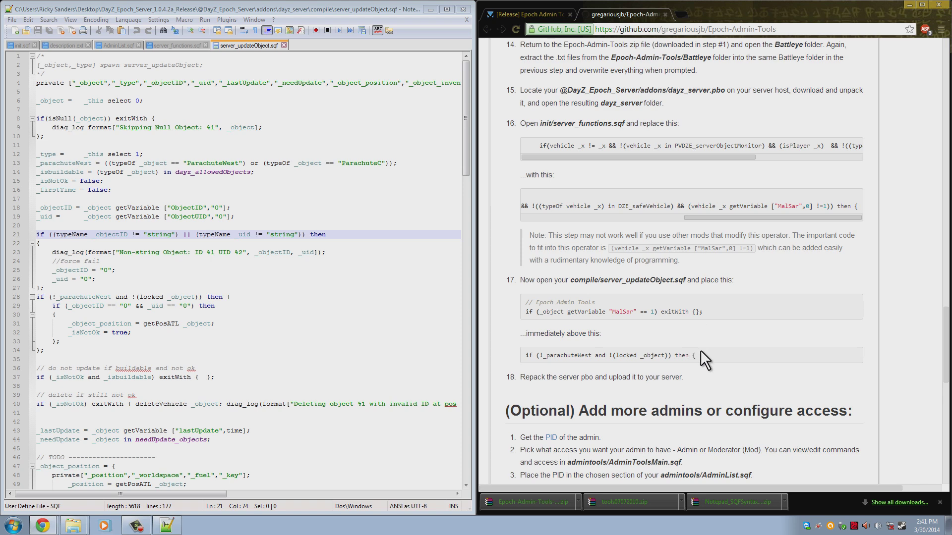
pyautogui.moveTo(699, 355); pyautogui.dragTo(523, 356)
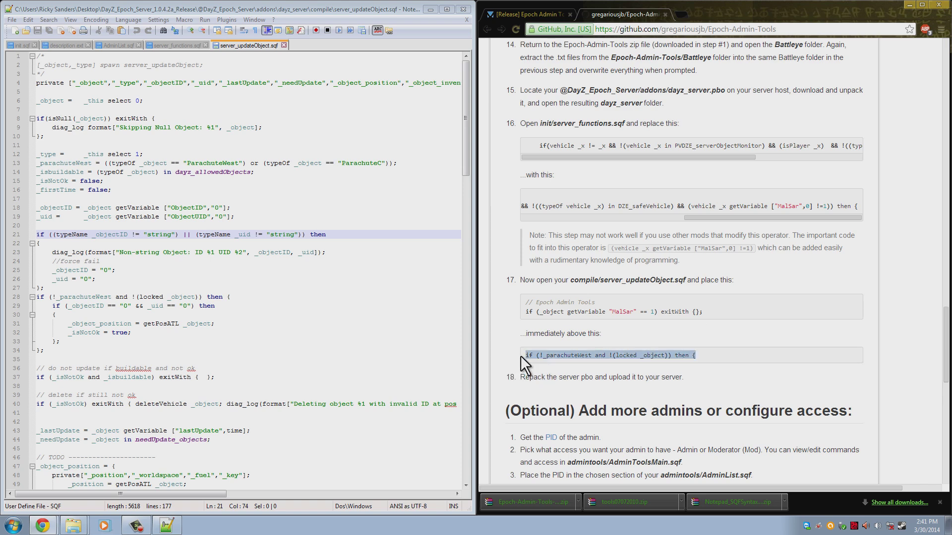
pyautogui.rightClick(540, 355)
pyautogui.click(584, 362)
# Step: Find the copied "if (!_parachuteWest and !(locked _object)) then {" line in server_updateObject.sqf and close the search
pyautogui.click(380, 341)
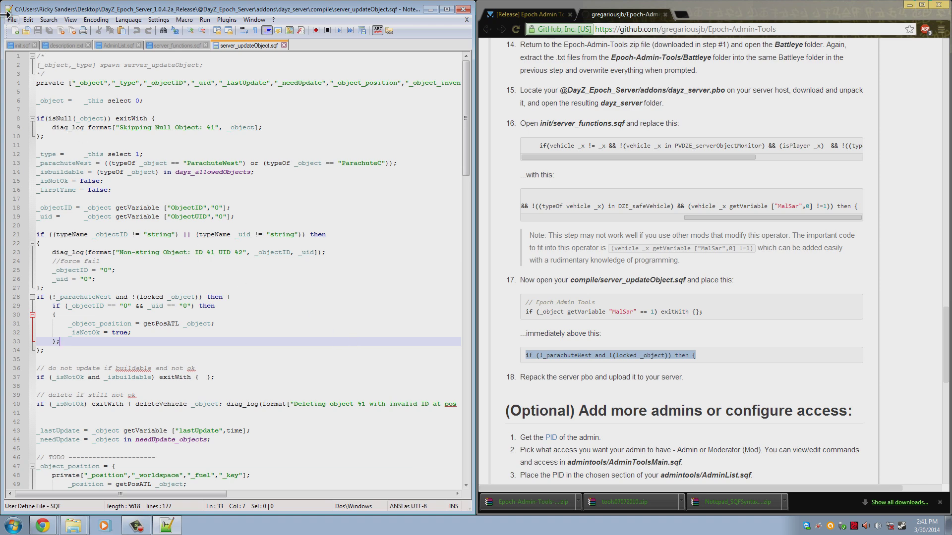
pyautogui.click(48, 20)
pyautogui.click(60, 31)
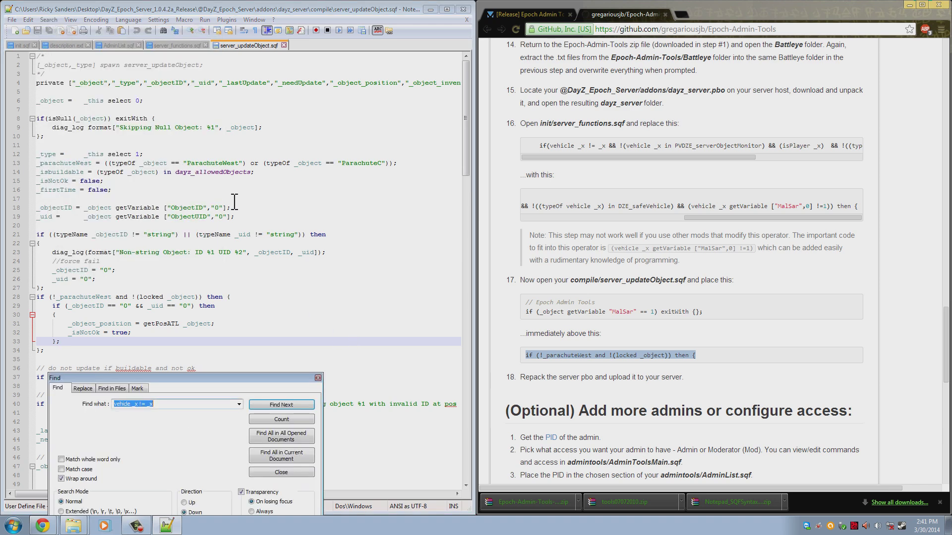
pyautogui.hotkey('ctrl', 'v')
pyautogui.click(283, 404)
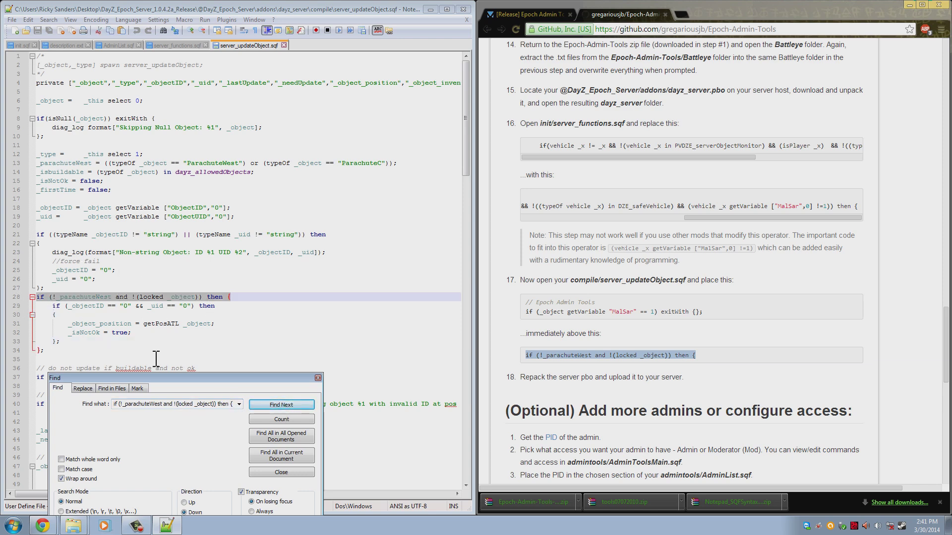
pyautogui.click(317, 378)
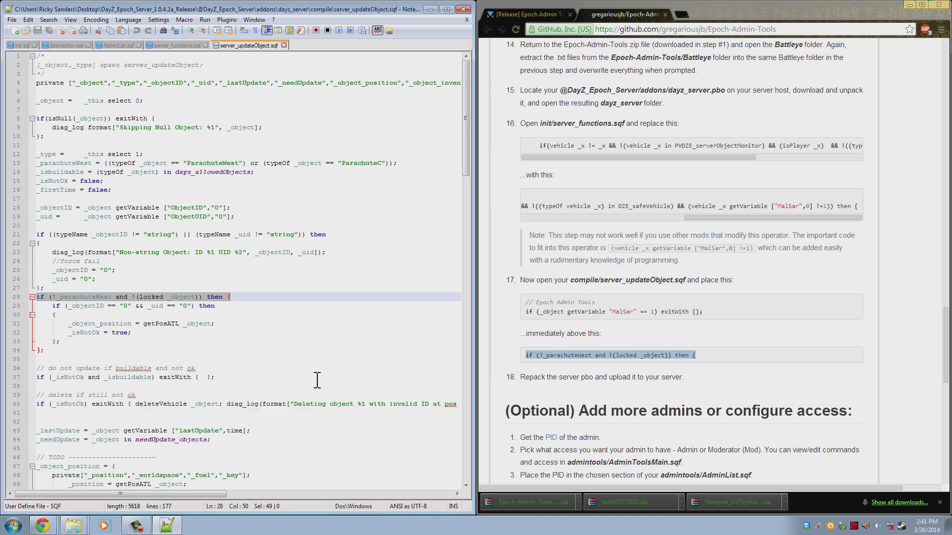
# Step: Copy the two-line "// Epoch Admin Tools" MalSar snippet from instruction 17 on the GitHub page
pyautogui.moveTo(715, 310); pyautogui.dragTo(522, 303)
pyautogui.rightClick(572, 311)
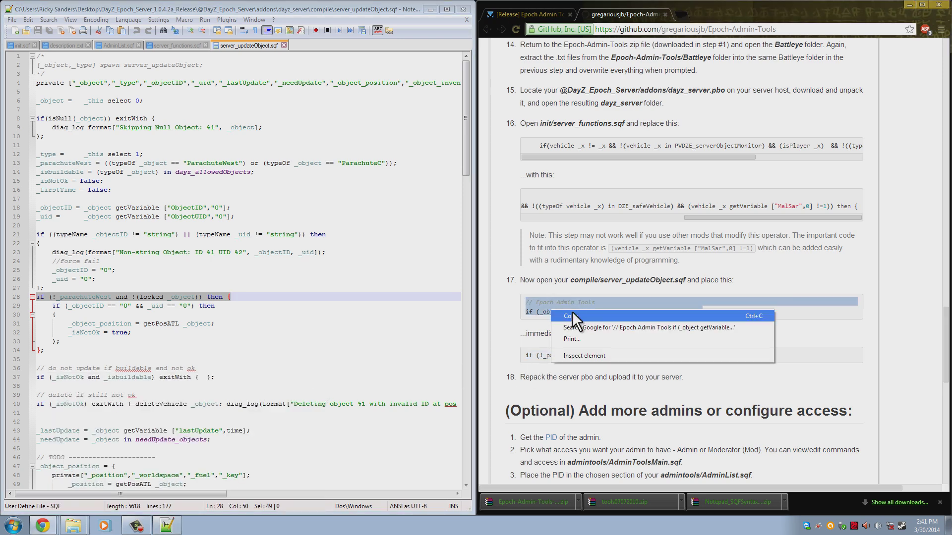
pyautogui.click(576, 317)
# Step: Paste the copied snippet on a new line directly above "if (!_parachuteWest and !(locked _object)) then {" in server_updateObject.sqf and save the file
pyautogui.click(225, 287)
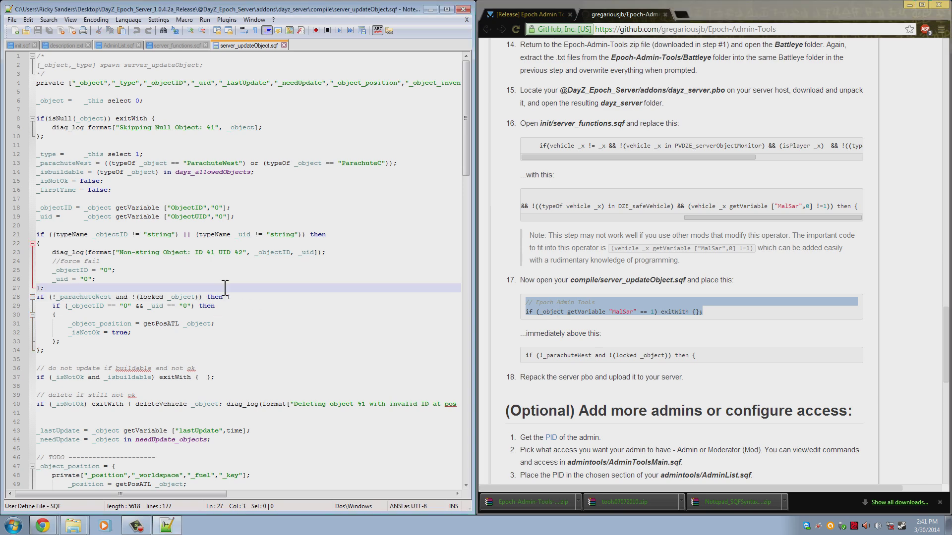
pyautogui.press('Return')
pyautogui.rightClick(207, 296)
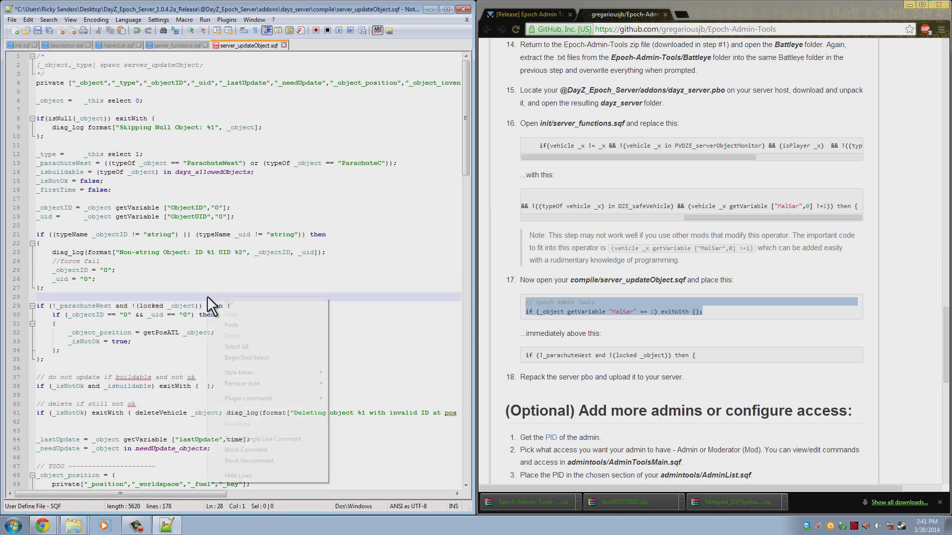
pyautogui.click(240, 324)
pyautogui.click(182, 297)
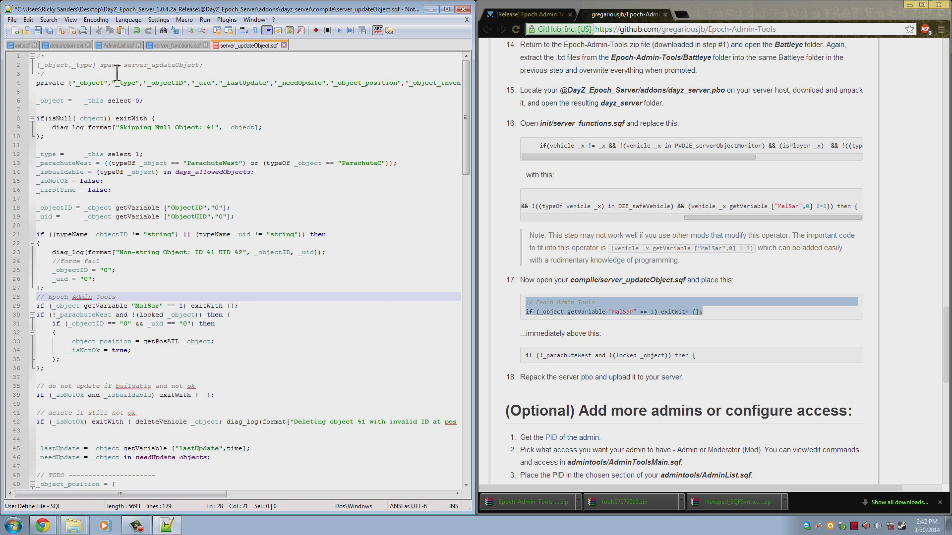
pyautogui.click(38, 28)
# Step: Look through the other open files, including server_functions.sqf, description.ext and init.sqf, to check whether they are saved
pyautogui.click(182, 46)
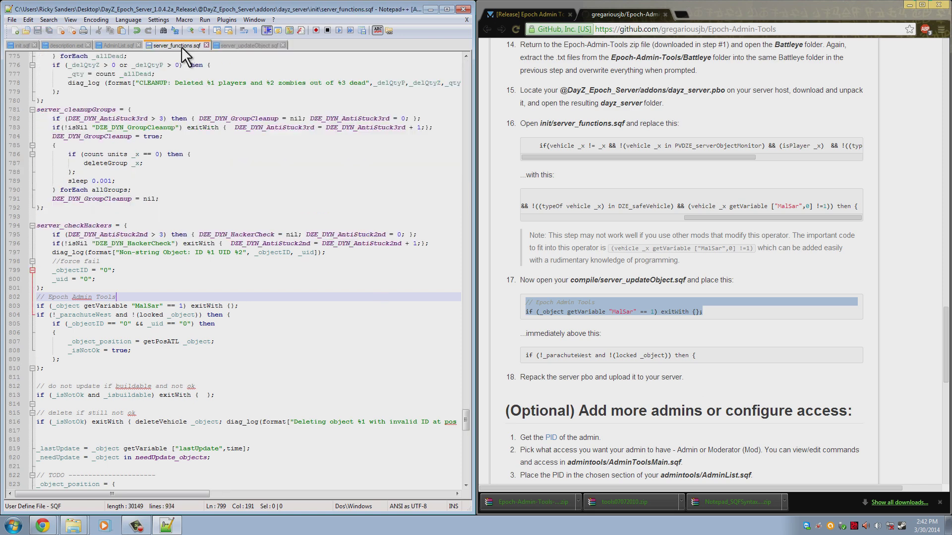
pyautogui.click(129, 45)
pyautogui.click(50, 46)
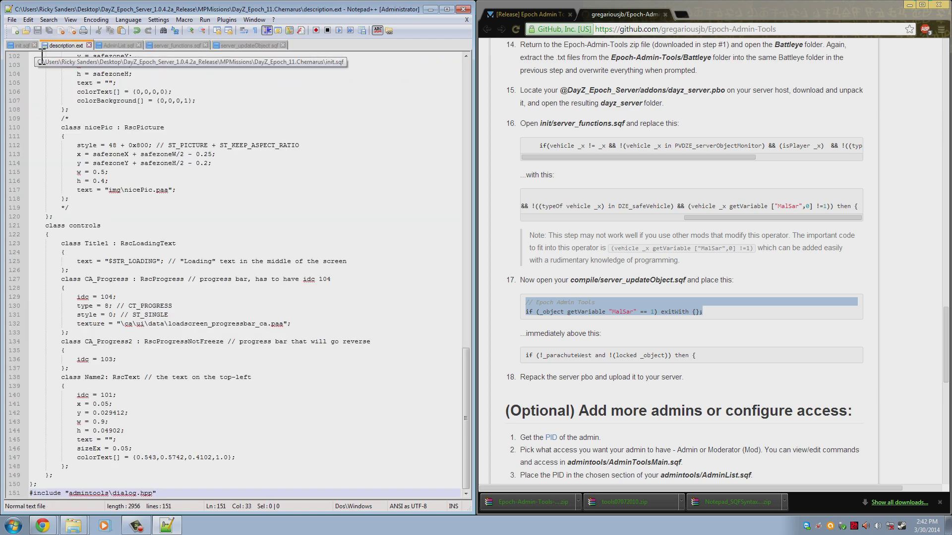
pyautogui.click(17, 44)
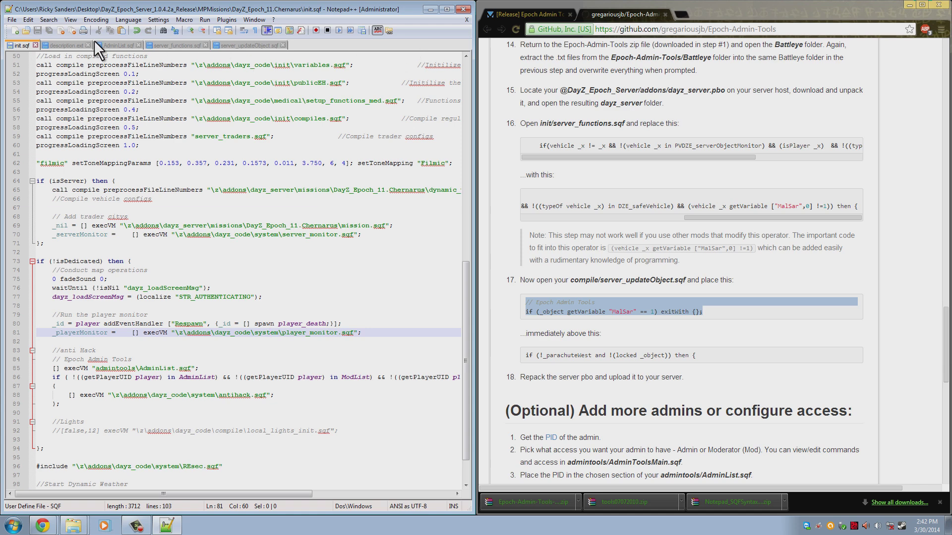
# Step: Try deleting the semicolon after "progressLoadingScreen 1.0" in init.sqf, and close Notepad++
pyautogui.click(171, 146)
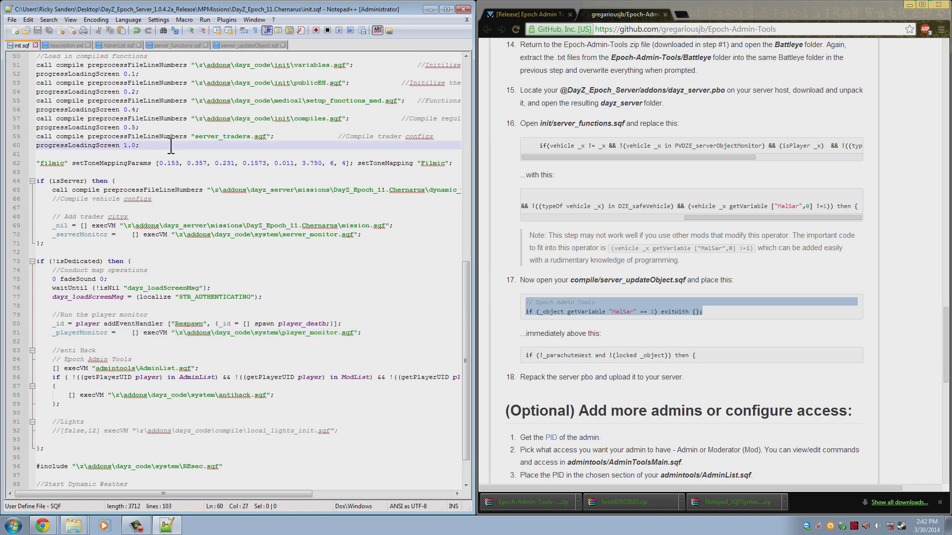
pyautogui.press('BackSpace')
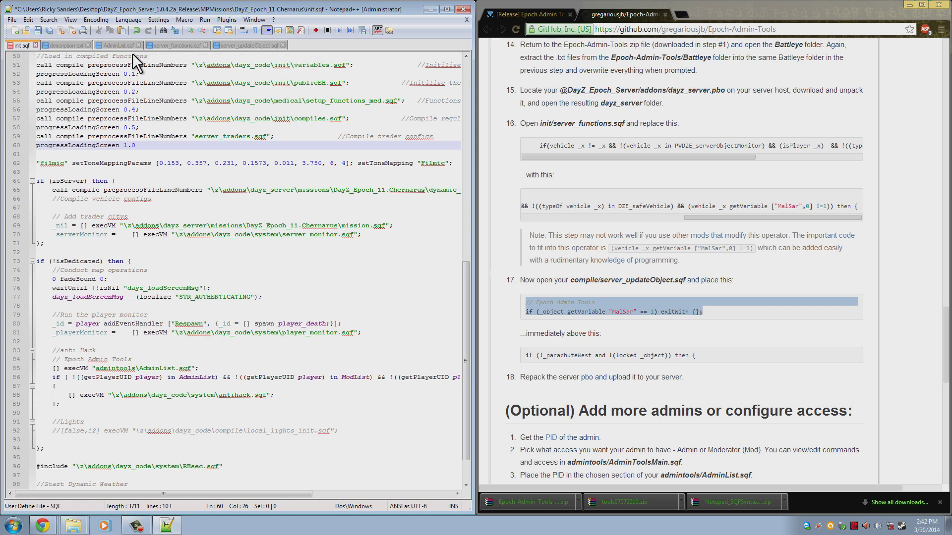
pyautogui.click(73, 45)
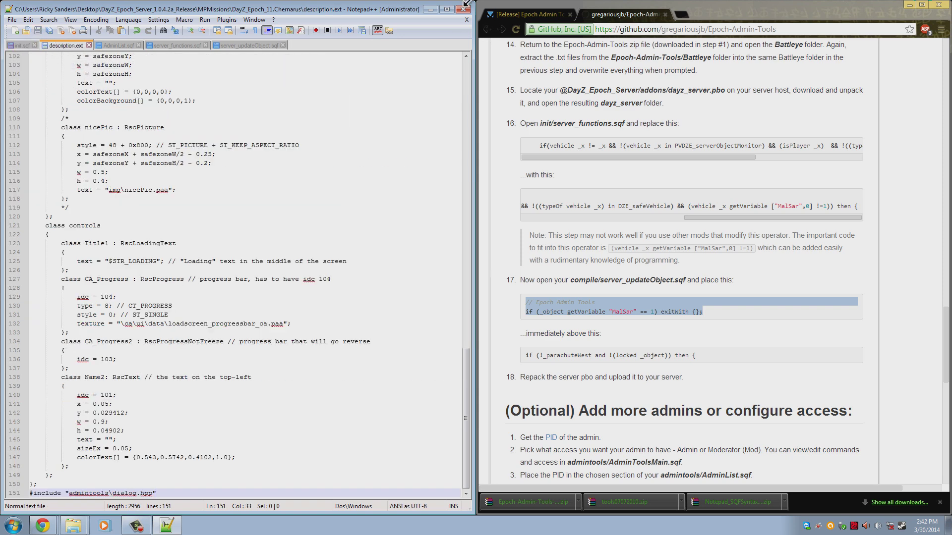
pyautogui.click(467, 7)
pyautogui.click(527, 301)
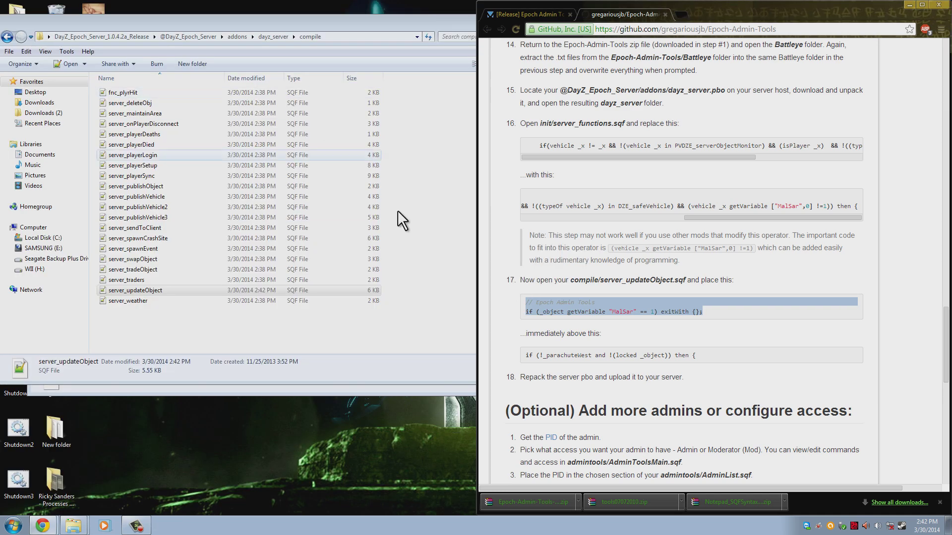
pyautogui.click(197, 36)
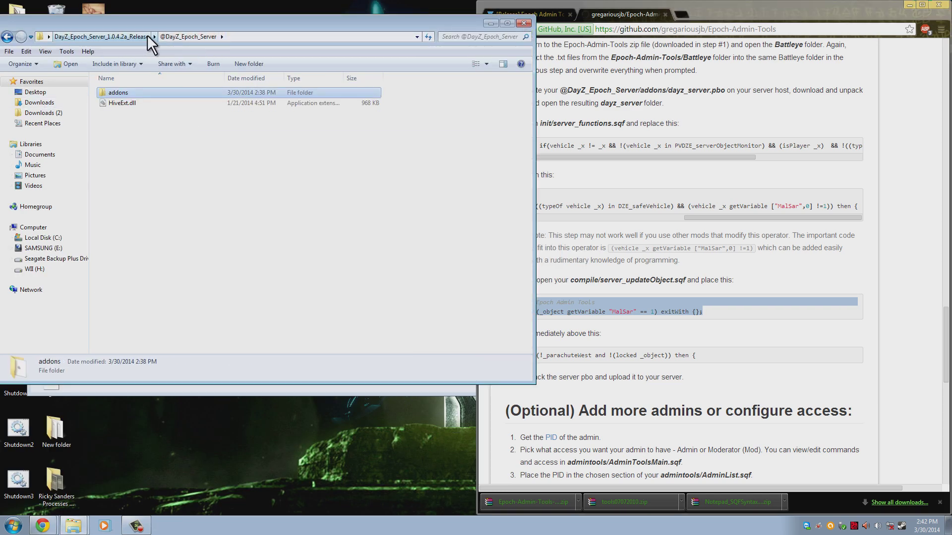
pyautogui.click(528, 23)
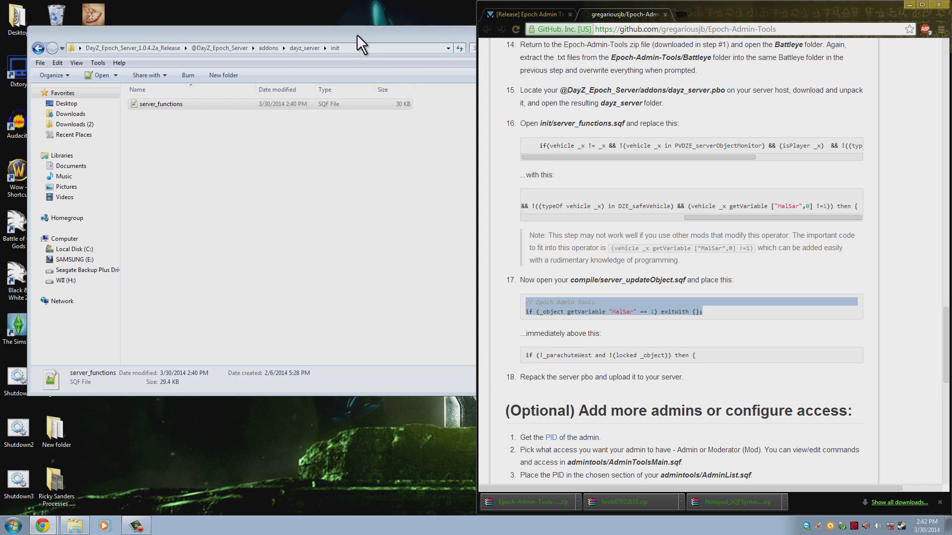
pyautogui.click(475, 43)
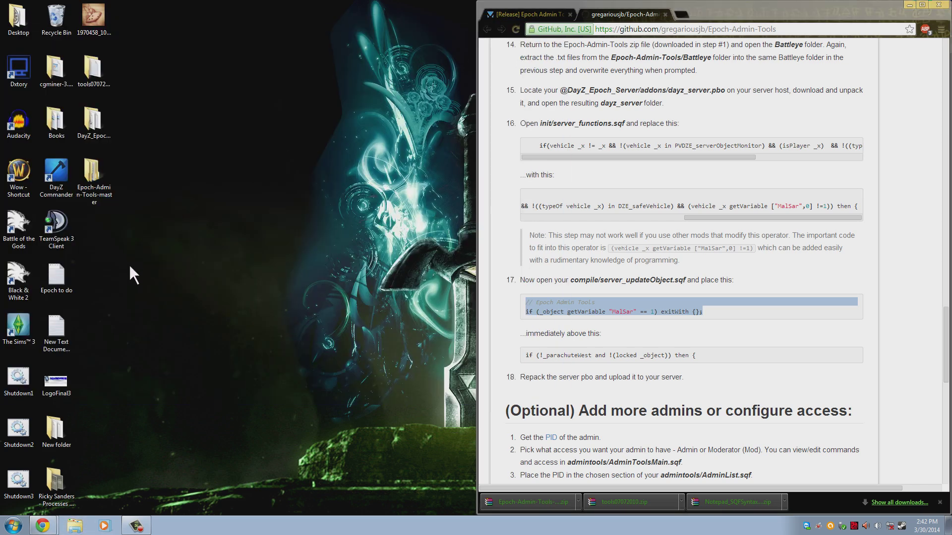
pyautogui.click(110, 145)
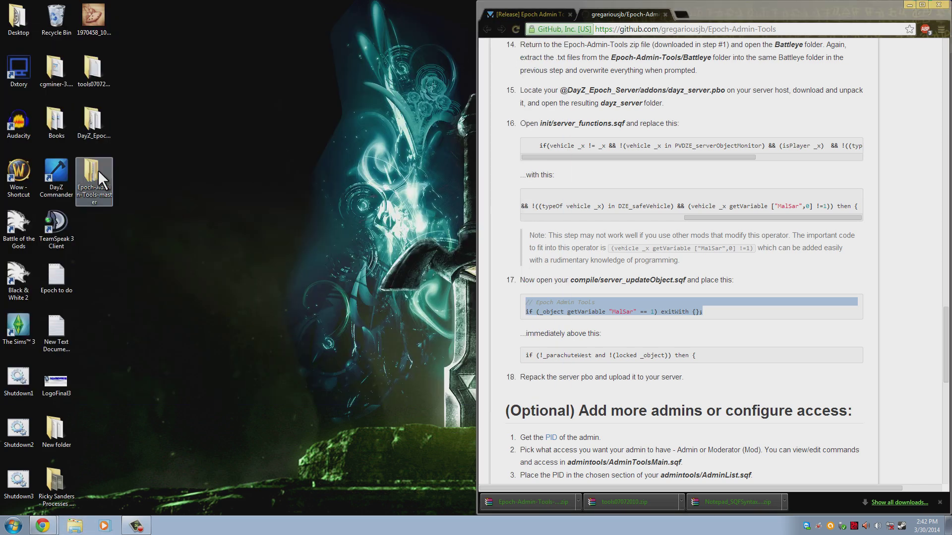
pyautogui.doubleClick(93, 118)
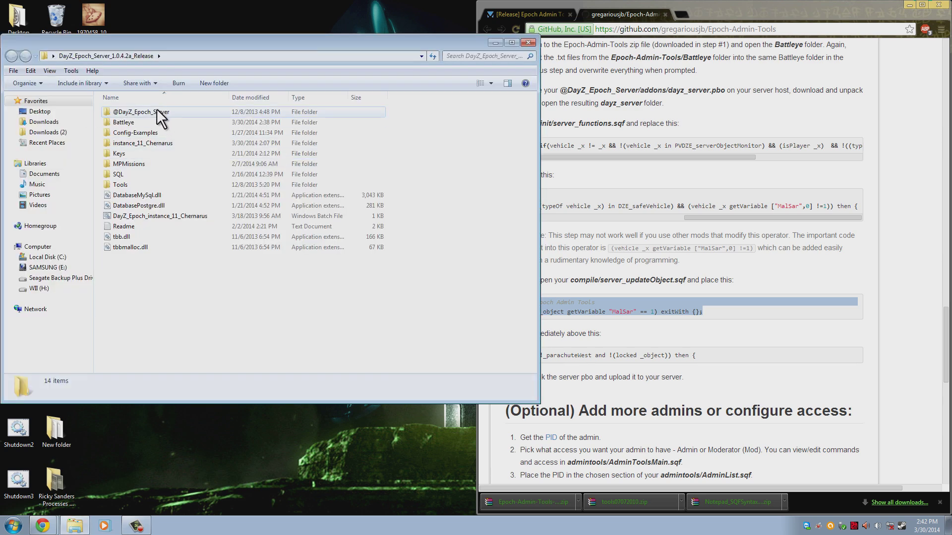
pyautogui.doubleClick(143, 109)
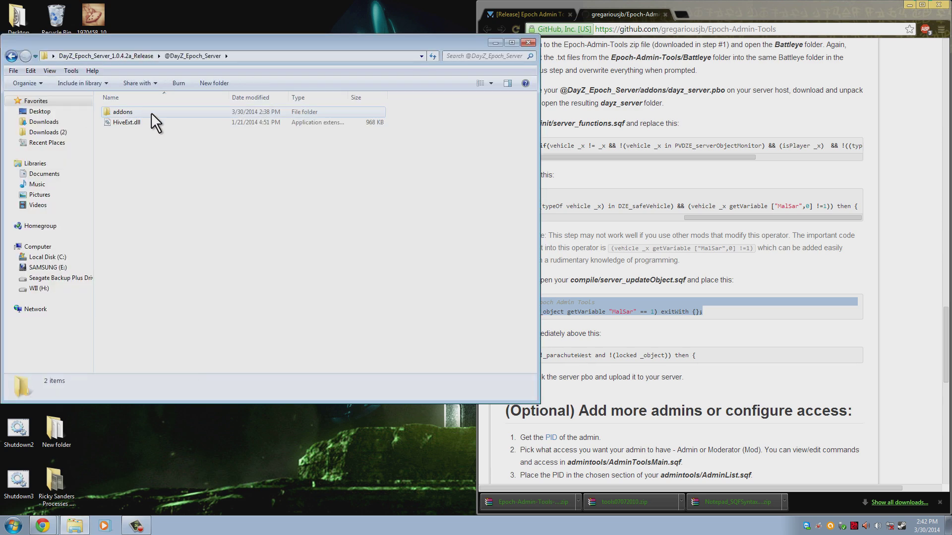
pyautogui.doubleClick(150, 113)
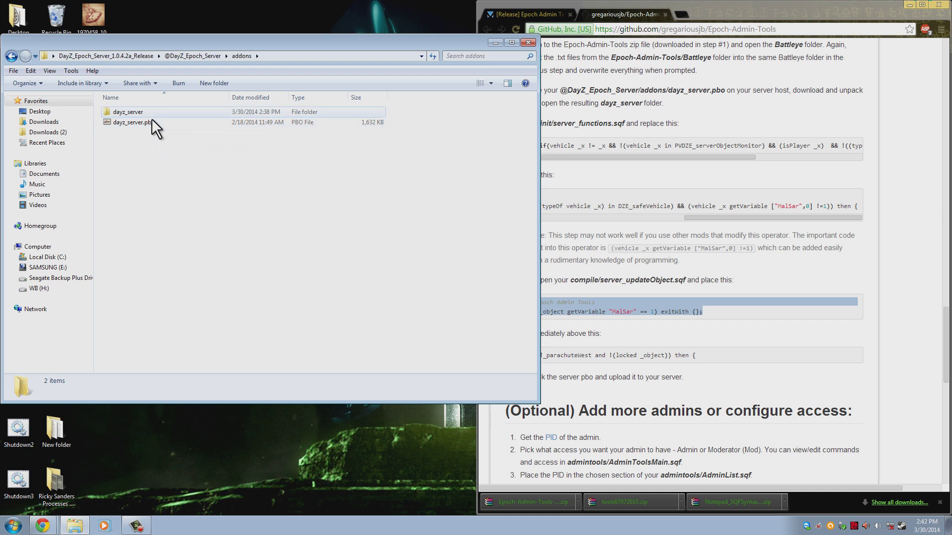
pyautogui.click(190, 113)
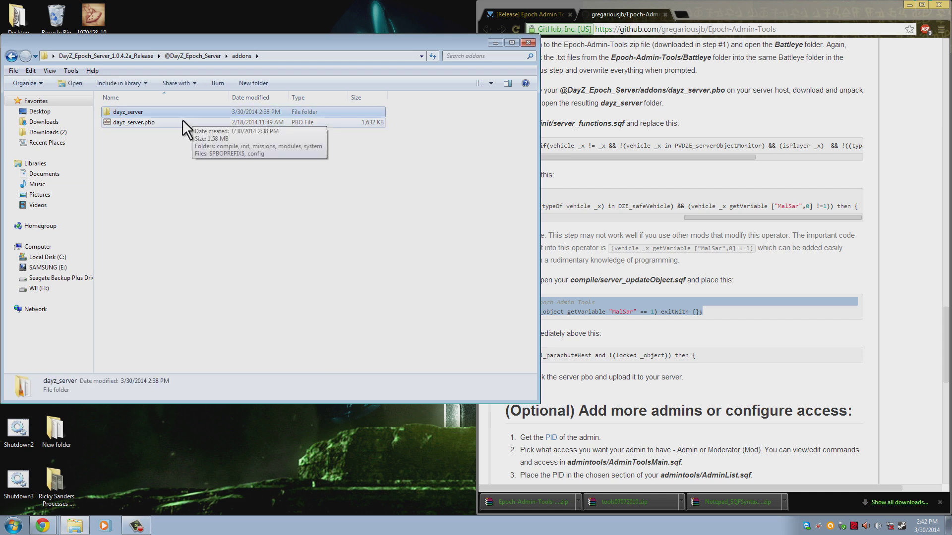
pyautogui.click(243, 122)
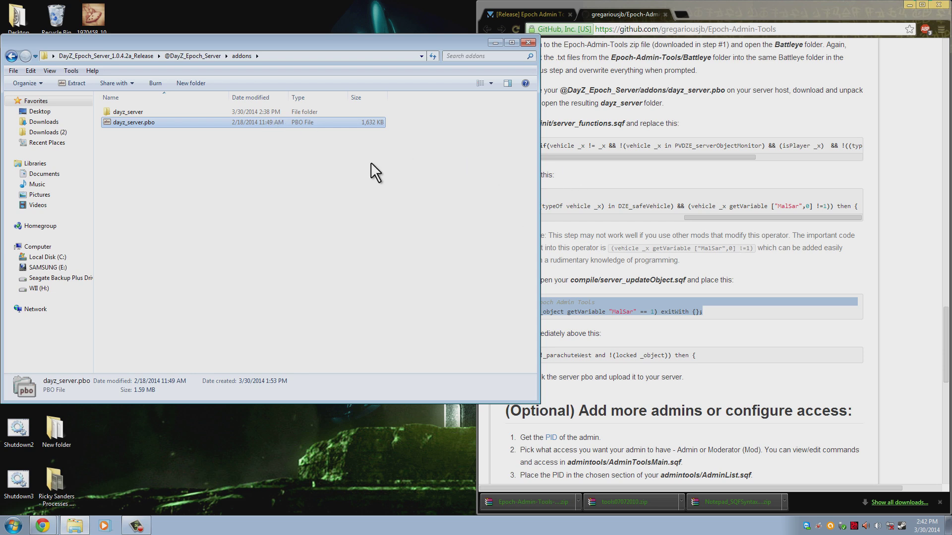
pyautogui.press('Delete')
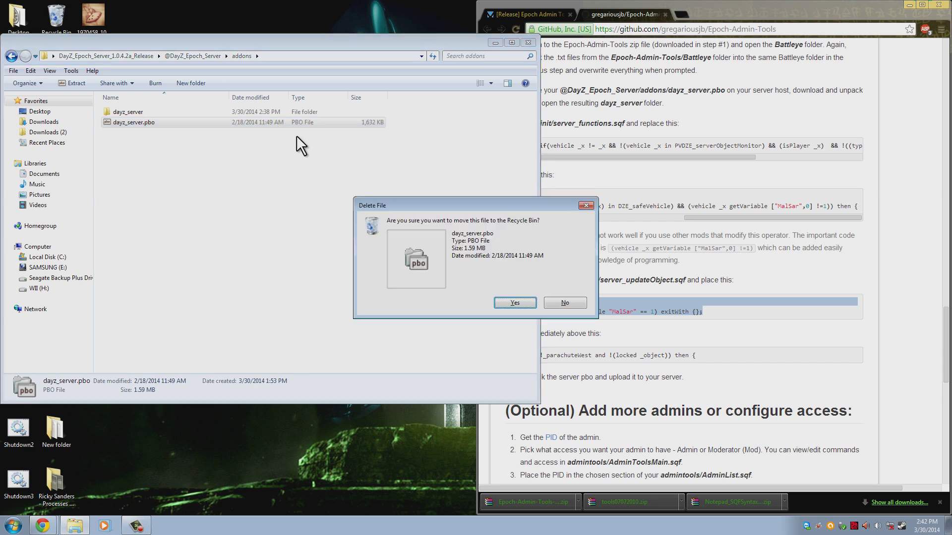
pyautogui.click(575, 304)
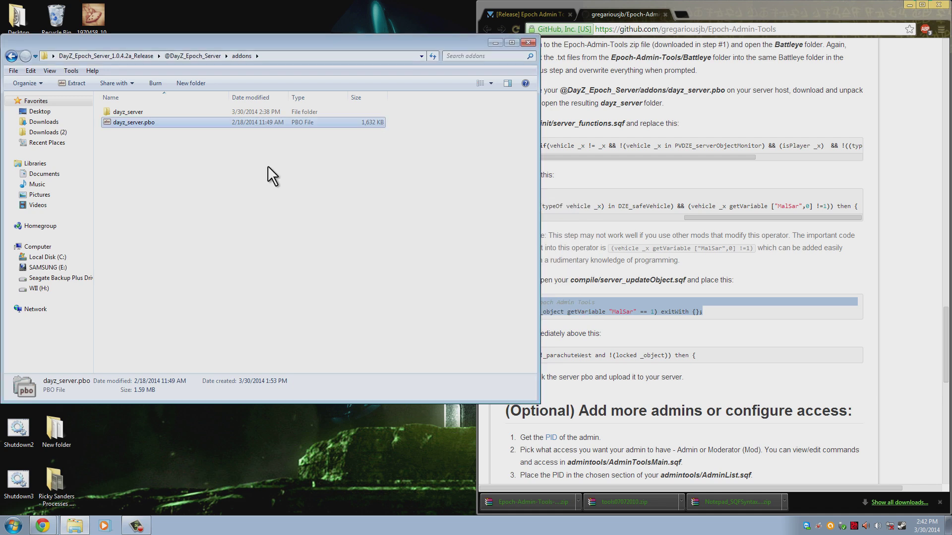
# Step: Rename the original dayz_server.pbo in the addons folder to dayz_server_BACKUP.pbo
pyautogui.click(135, 125)
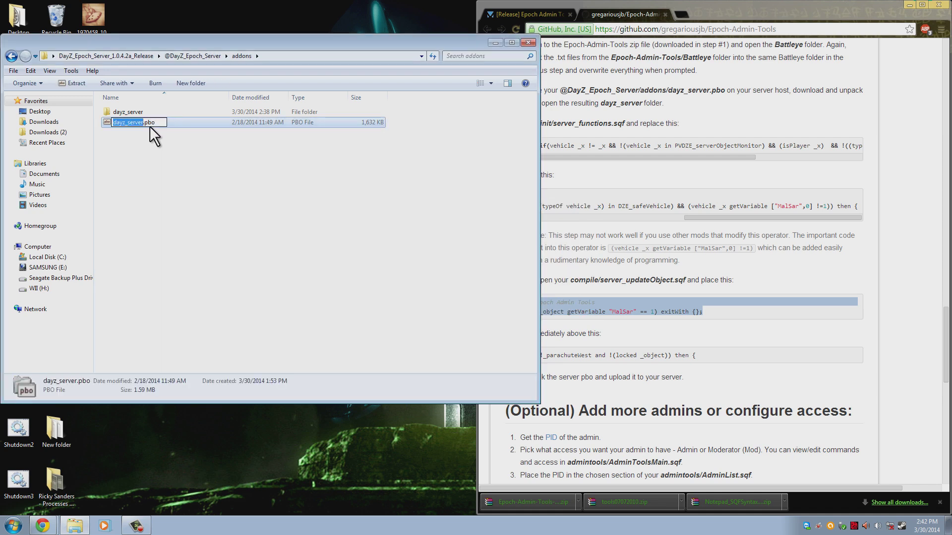
pyautogui.click(150, 126)
pyautogui.write('_BACKUP')
pyautogui.click(184, 153)
pyautogui.click(116, 121)
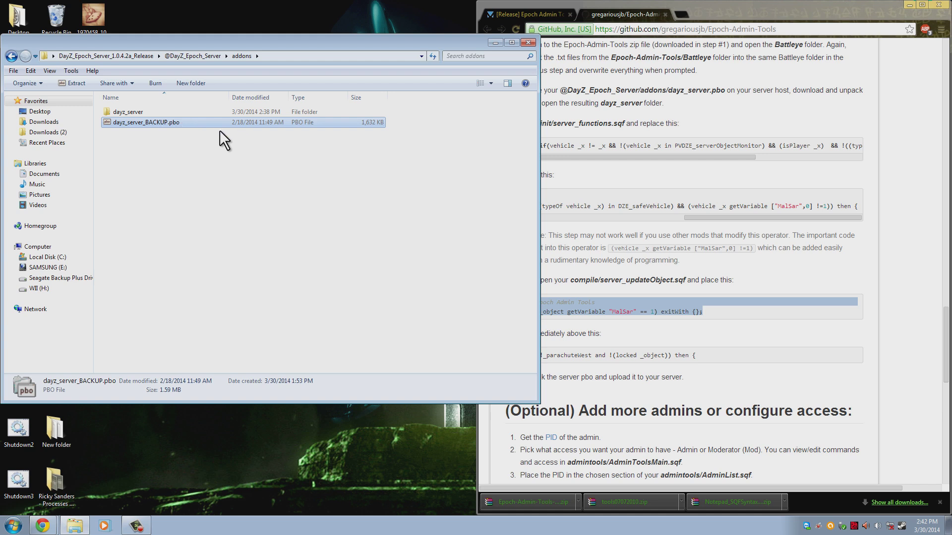
# Step: Repack the edited dayz_server folder into a PBO file
pyautogui.click(144, 109)
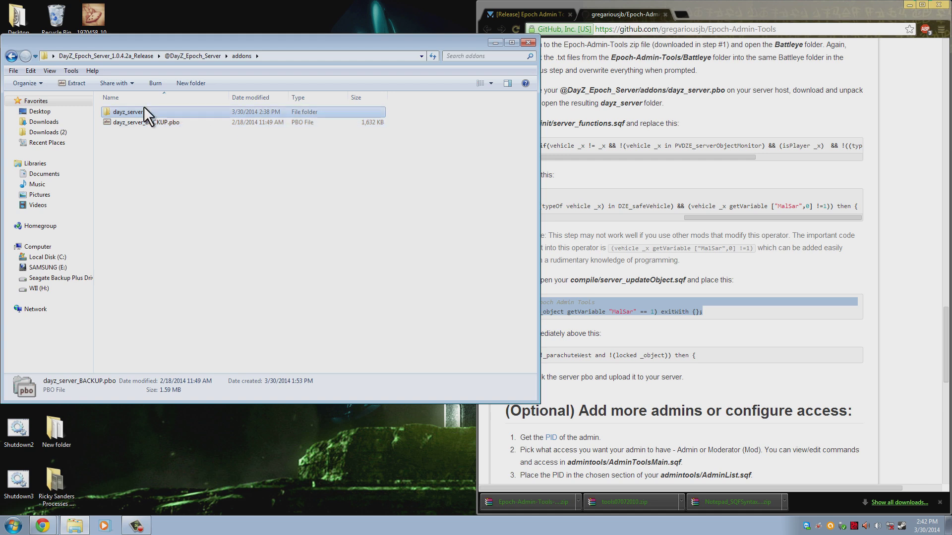
pyautogui.click(197, 124)
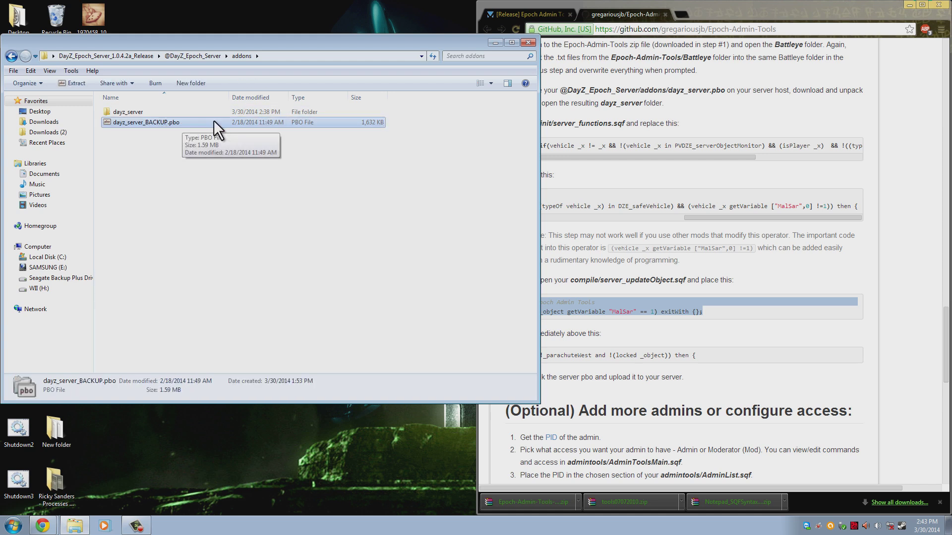
pyautogui.click(160, 111)
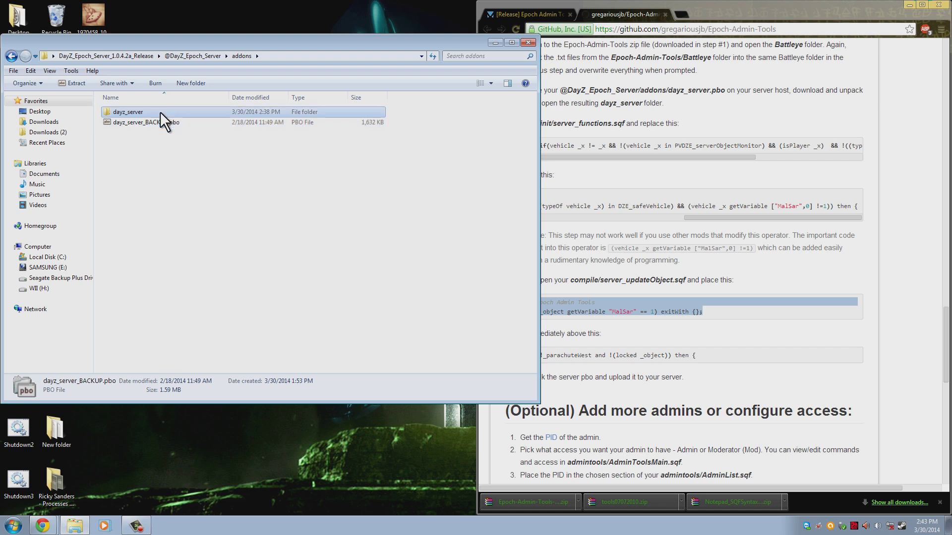
pyautogui.rightClick(130, 110)
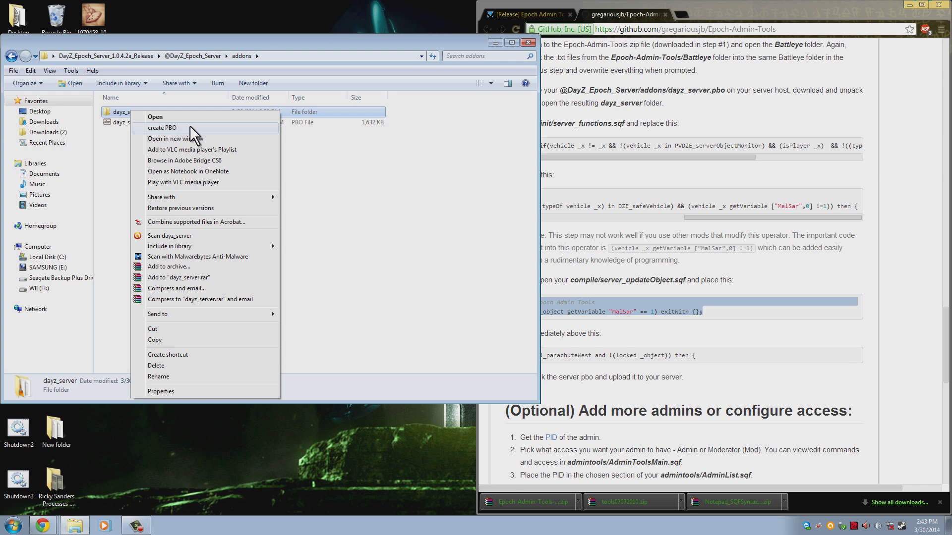
pyautogui.rightClick(123, 114)
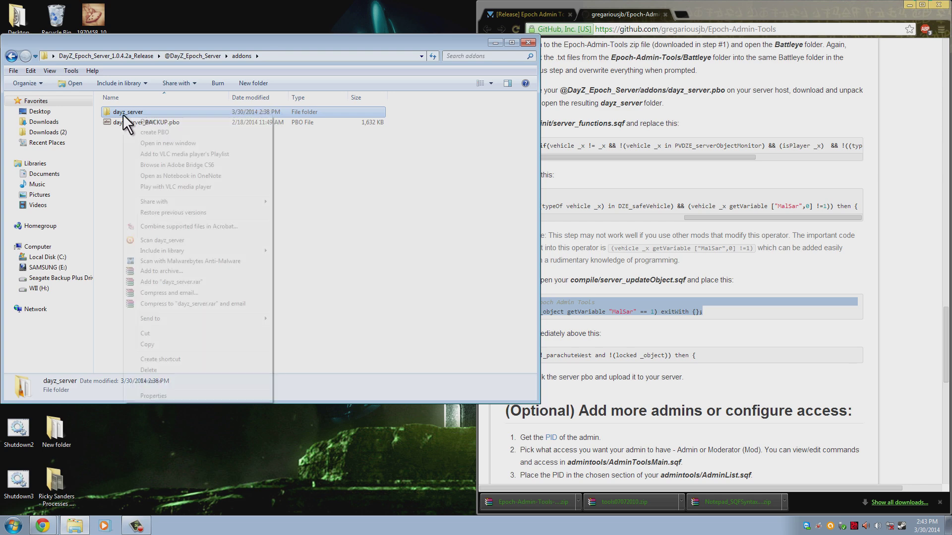
pyautogui.click(141, 132)
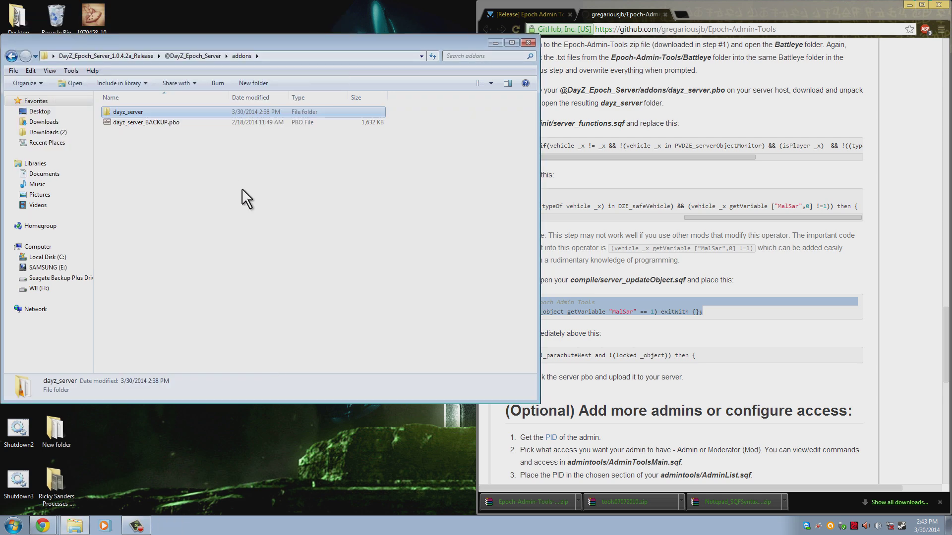
# Step: Delete the unpacked dayz_server folder from the addons folder
pyautogui.click(175, 123)
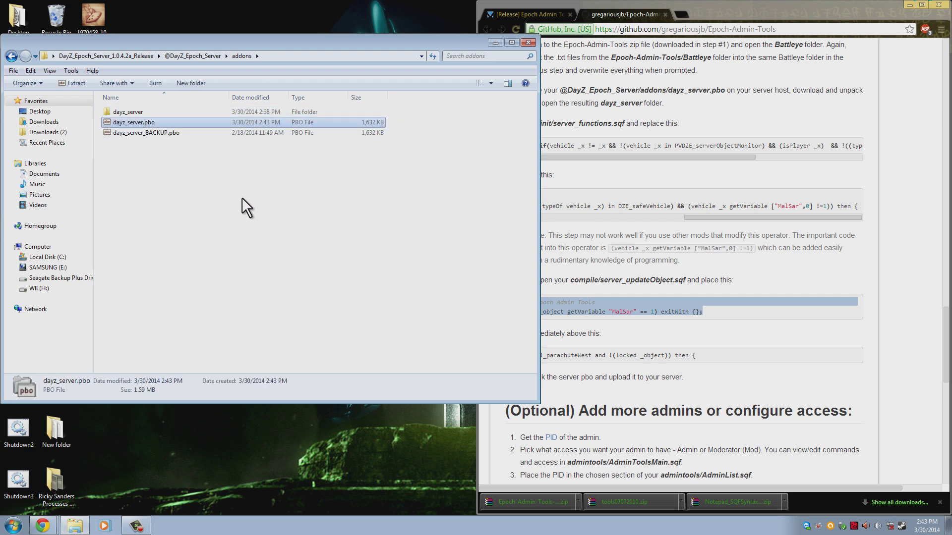
pyautogui.click(145, 112)
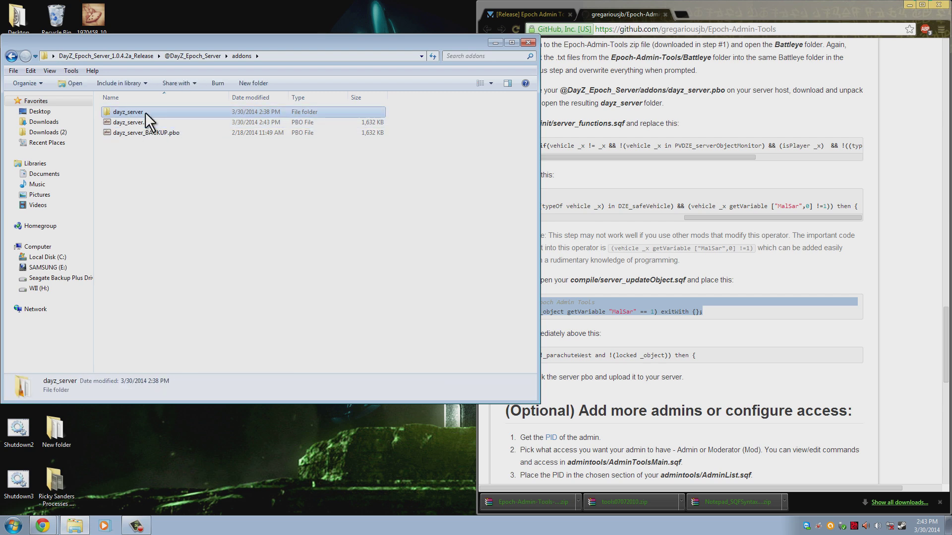
pyautogui.press('Delete')
pyautogui.press('Return')
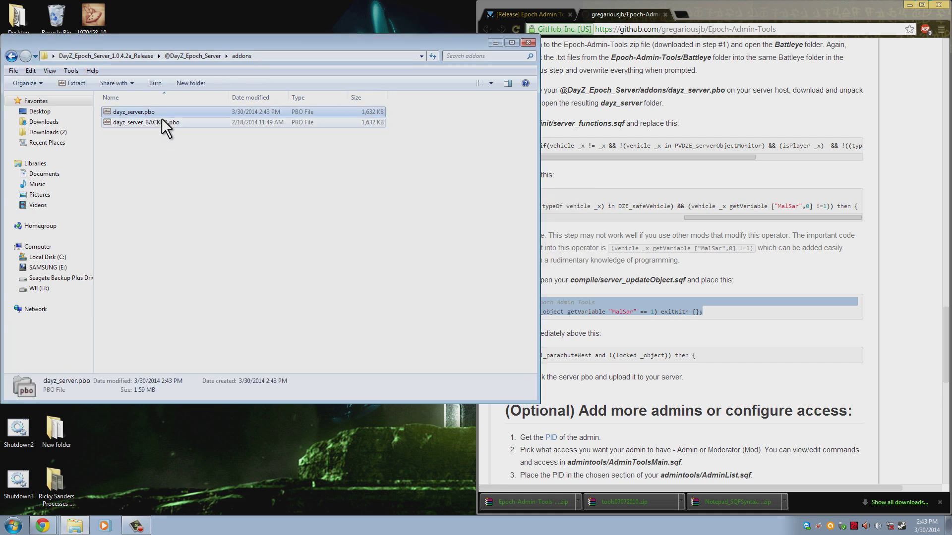
pyautogui.click(163, 122)
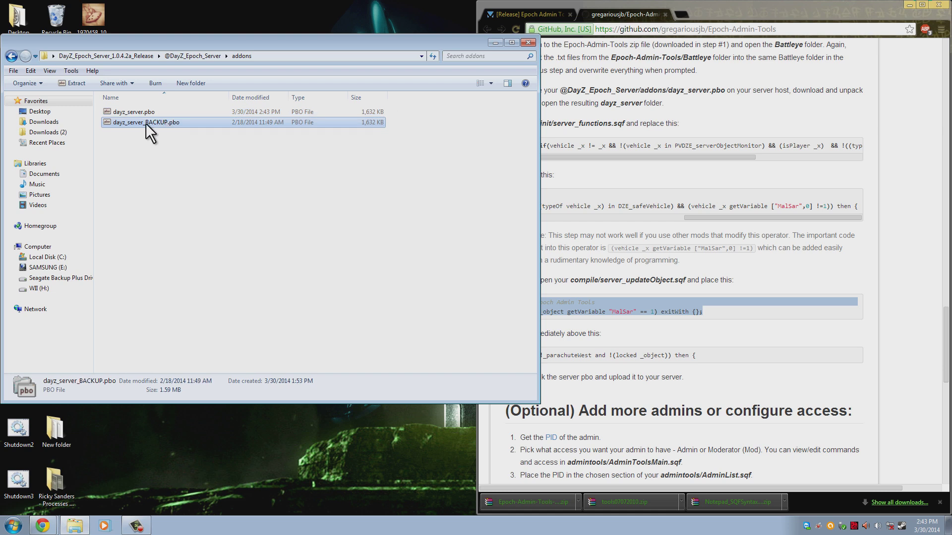
pyautogui.click(133, 112)
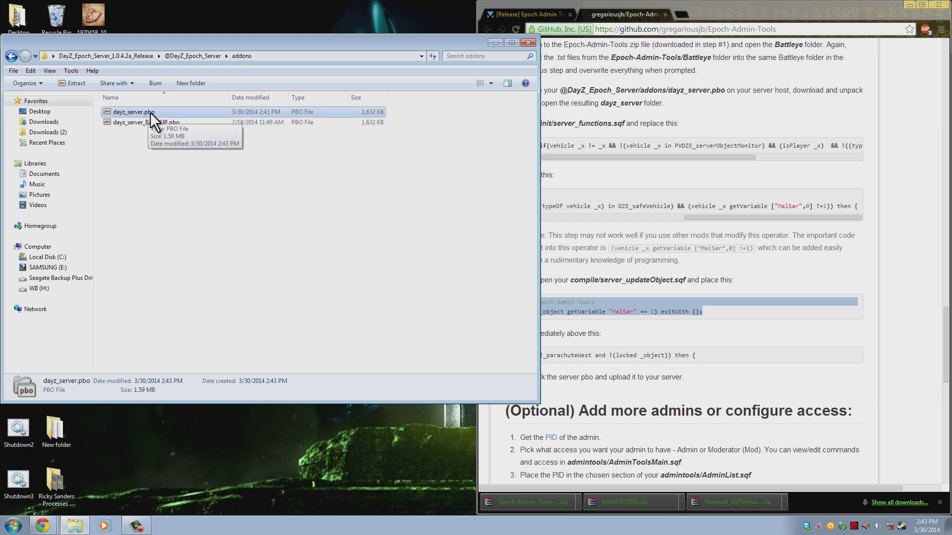
pyautogui.click(158, 123)
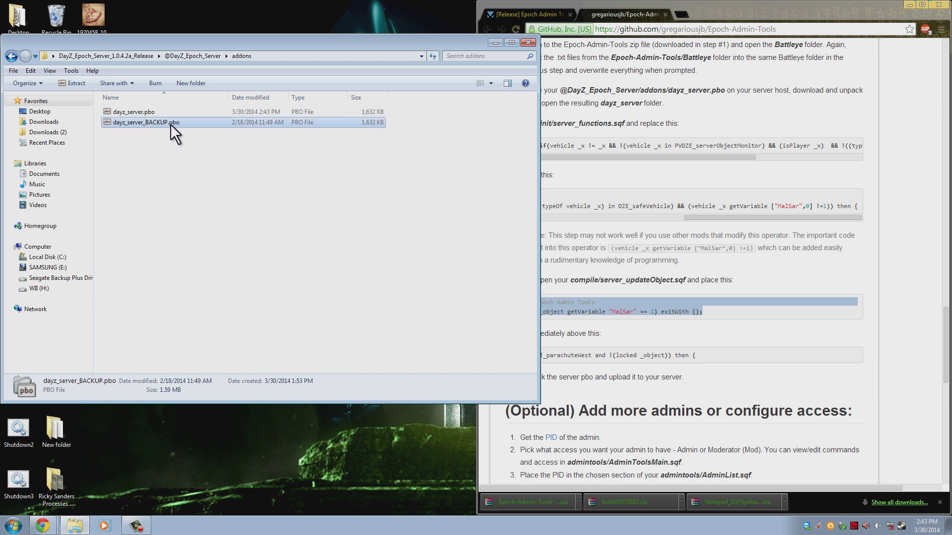
pyautogui.click(169, 123)
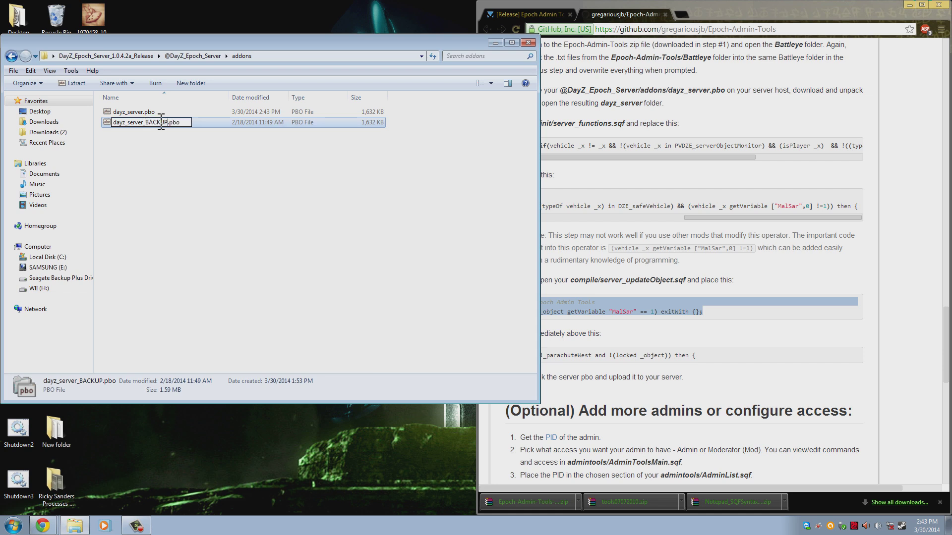
pyautogui.press('Return')
pyautogui.click(175, 145)
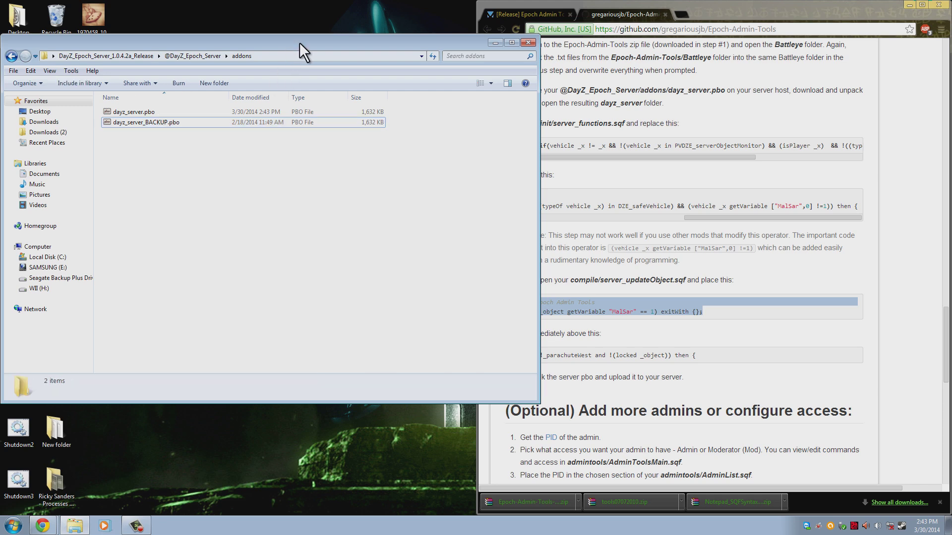
pyautogui.moveTo(299, 42); pyautogui.dragTo(407, 15)
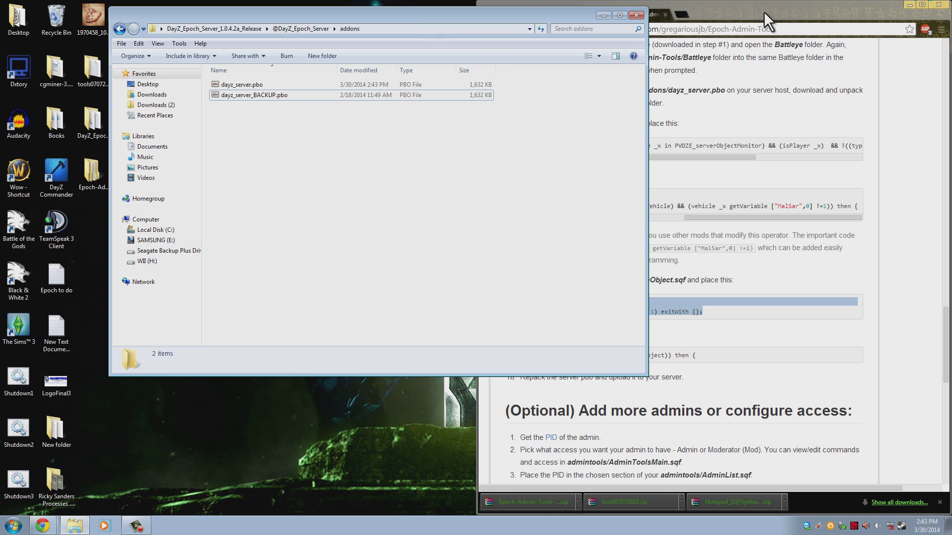
pyautogui.click(284, 85)
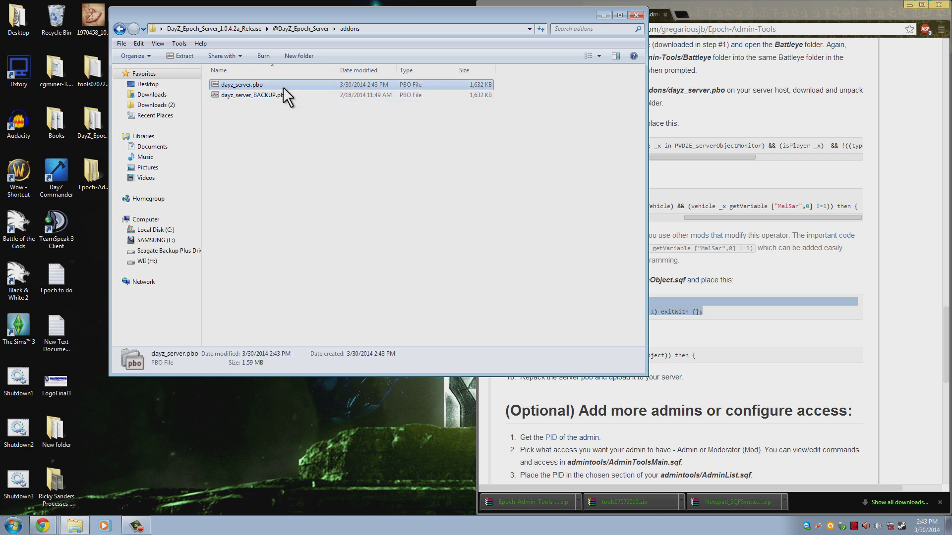
pyautogui.rightClick(284, 88)
pyautogui.click(484, 114)
pyautogui.click(272, 82)
pyautogui.rightClick(263, 87)
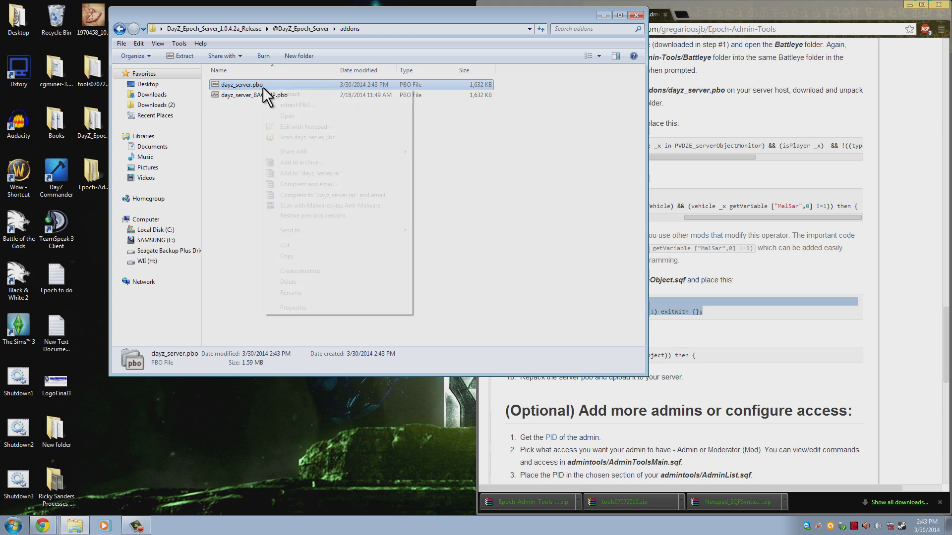
pyautogui.click(459, 102)
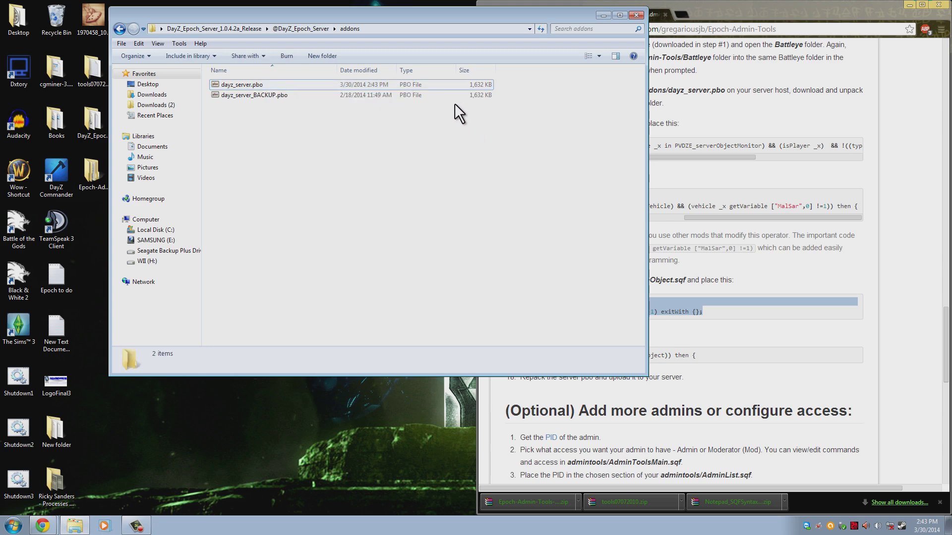
# Step: Switch to the Epoch-Admin-Tools page in Chrome and review step 18 and the optional instructions for adding admins or configuring access
pyautogui.click(941, 242)
pyautogui.scroll(-3, 847, 255)
pyautogui.scroll(3, 846, 255)
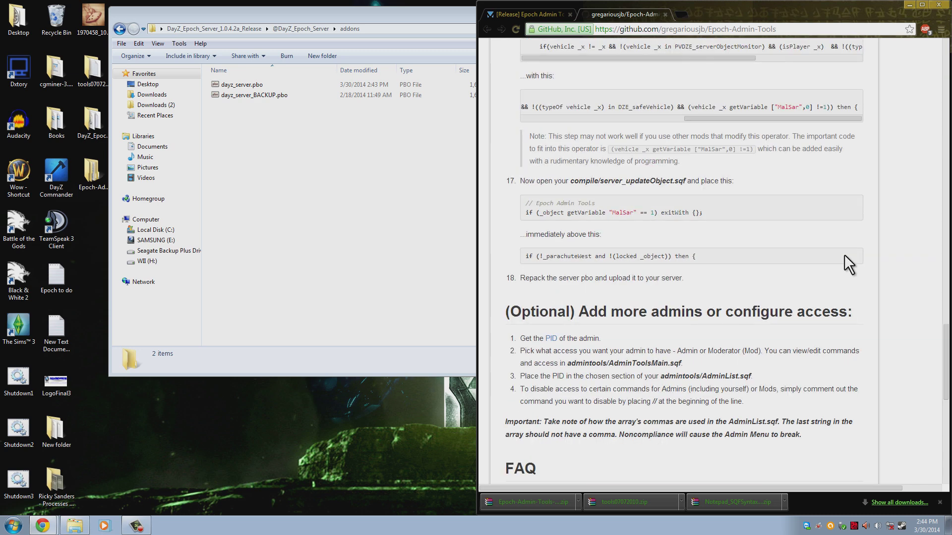
pyautogui.scroll(-3, 844, 253)
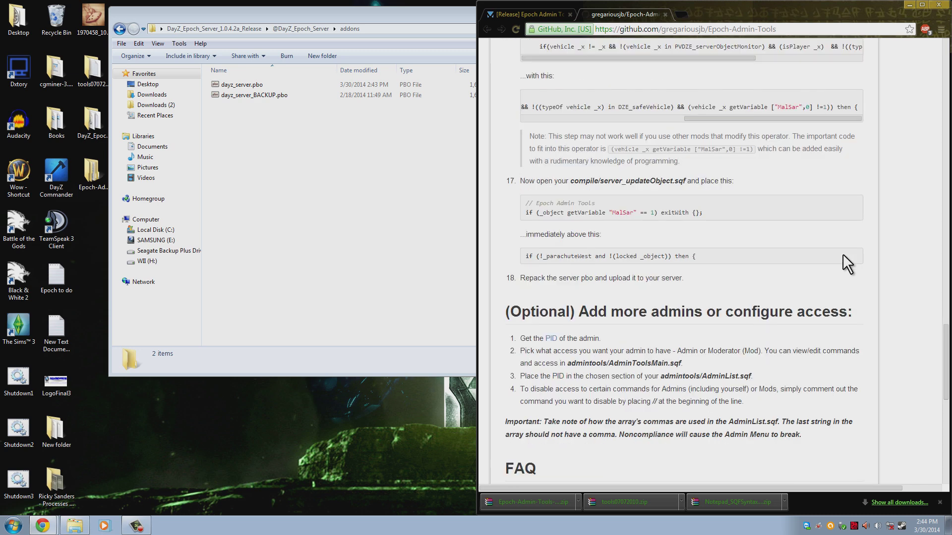